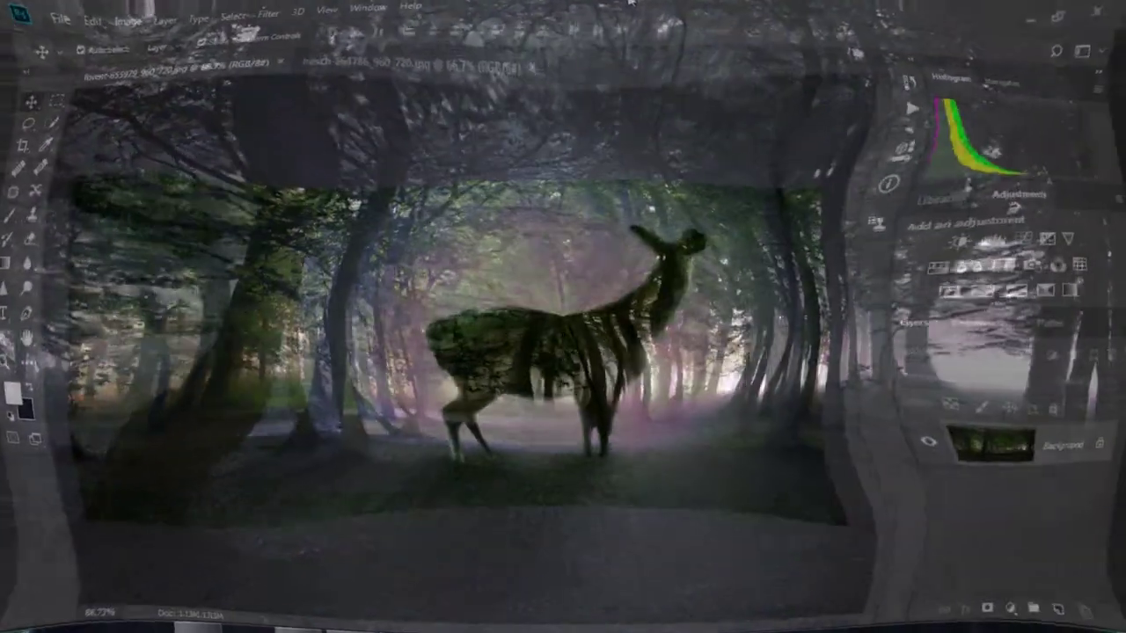
Zoom the forest photo (forest-655979_960_720.jpg) in and back out to fit the window.
scroll(540, 370, "up", 2)
scroll(540, 370, "down", 1)
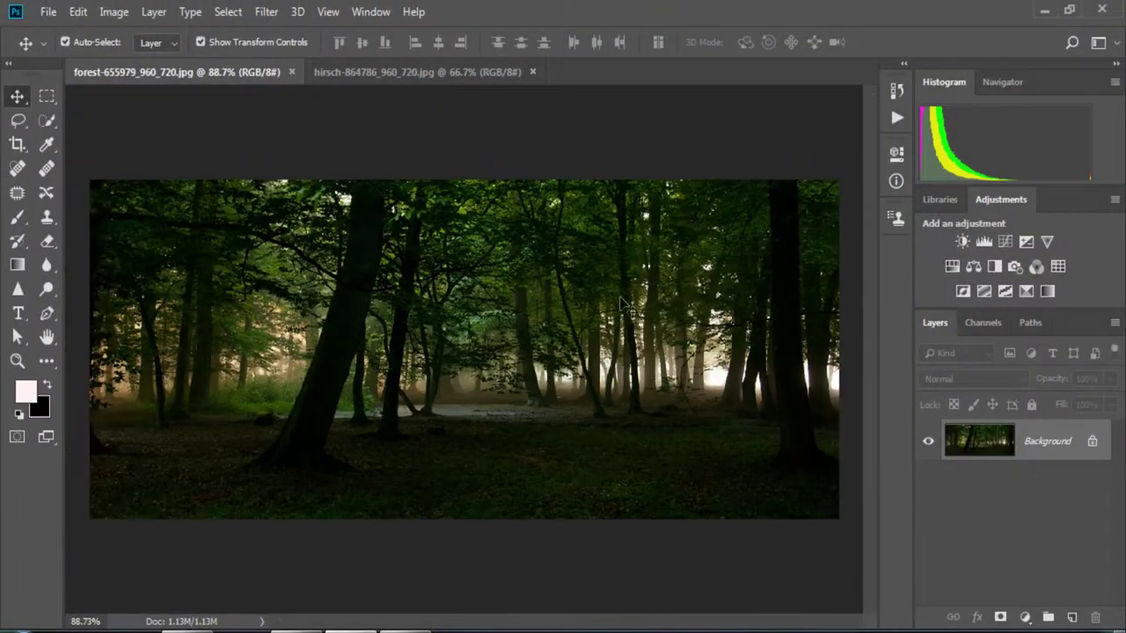
Crop a little off the left and right sides of the forest image.
left_click(16, 144)
left_click_drag(90, 349, 152, 354)
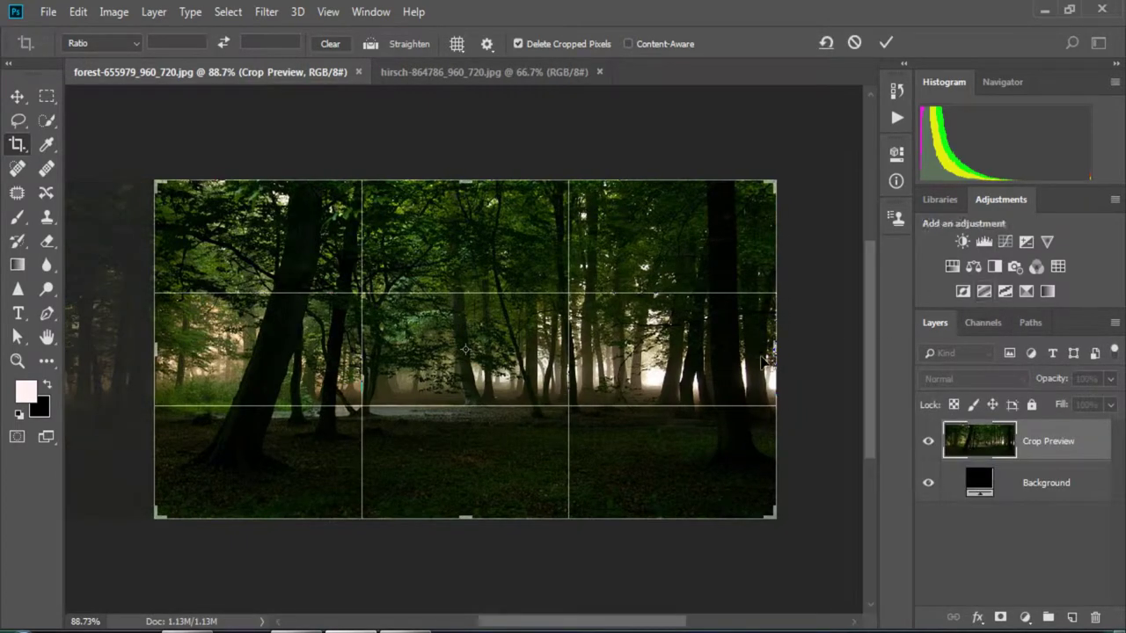
left_click_drag(767, 362, 788, 357)
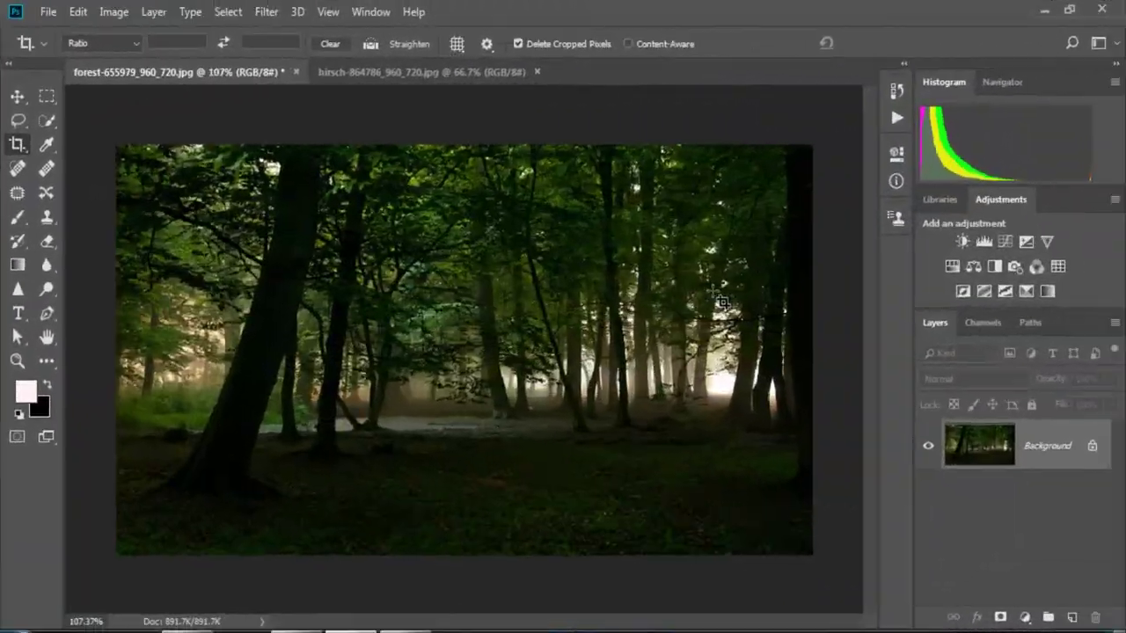
Duplicate the Background layer and delete the original, leaving only Background copy.
left_click(16, 95)
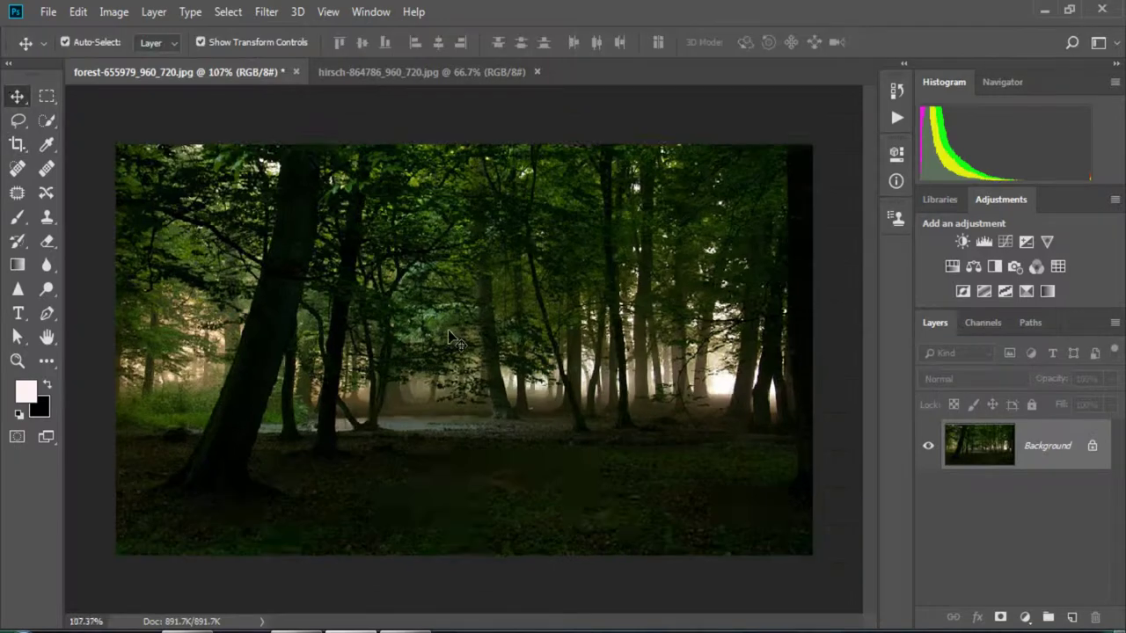
left_click_drag(1047, 445, 1069, 618)
left_click(1047, 497)
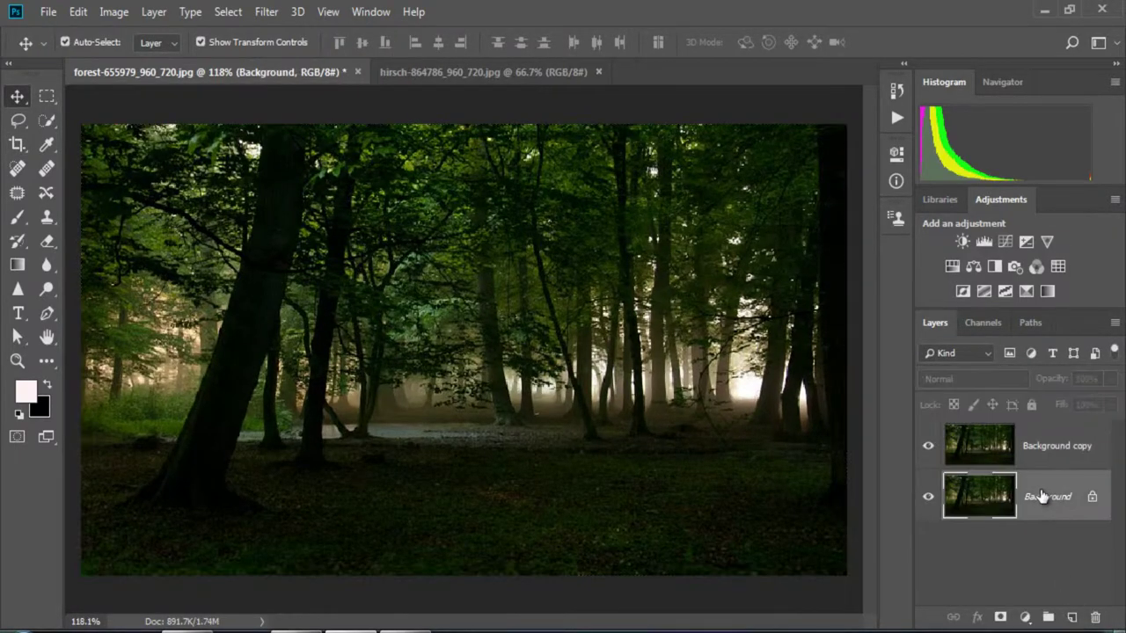
right_click(1047, 498)
left_click(1045, 324)
left_click(479, 254)
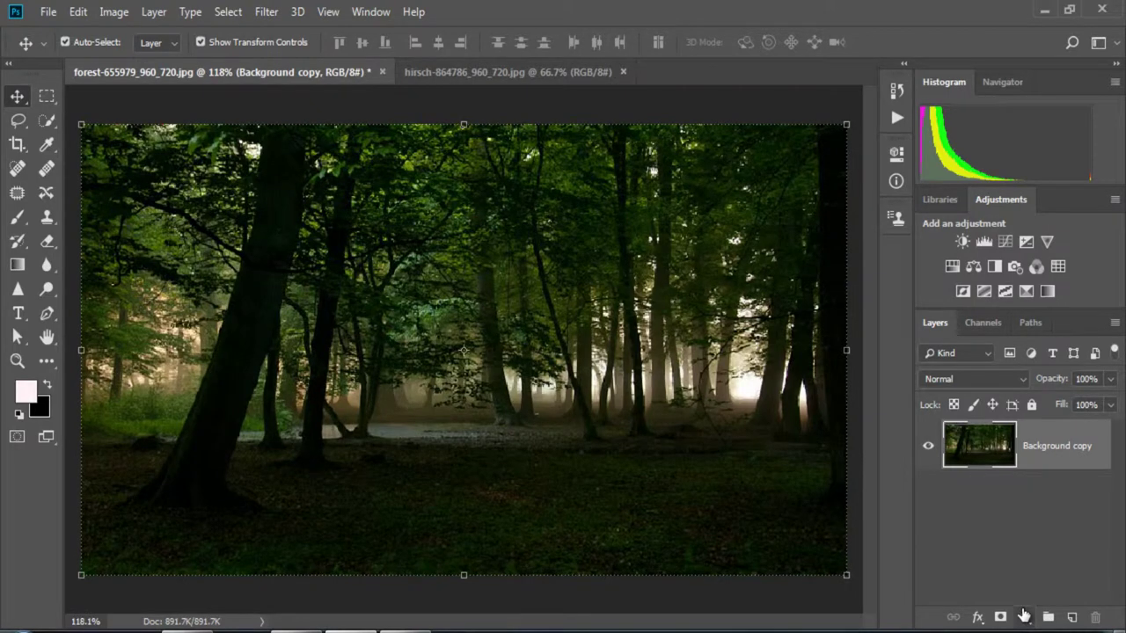
left_click(1023, 616)
Add a colorized Hue/Saturation layer at Hue 315, Saturation 49, Lightness -16.
left_click(1047, 428)
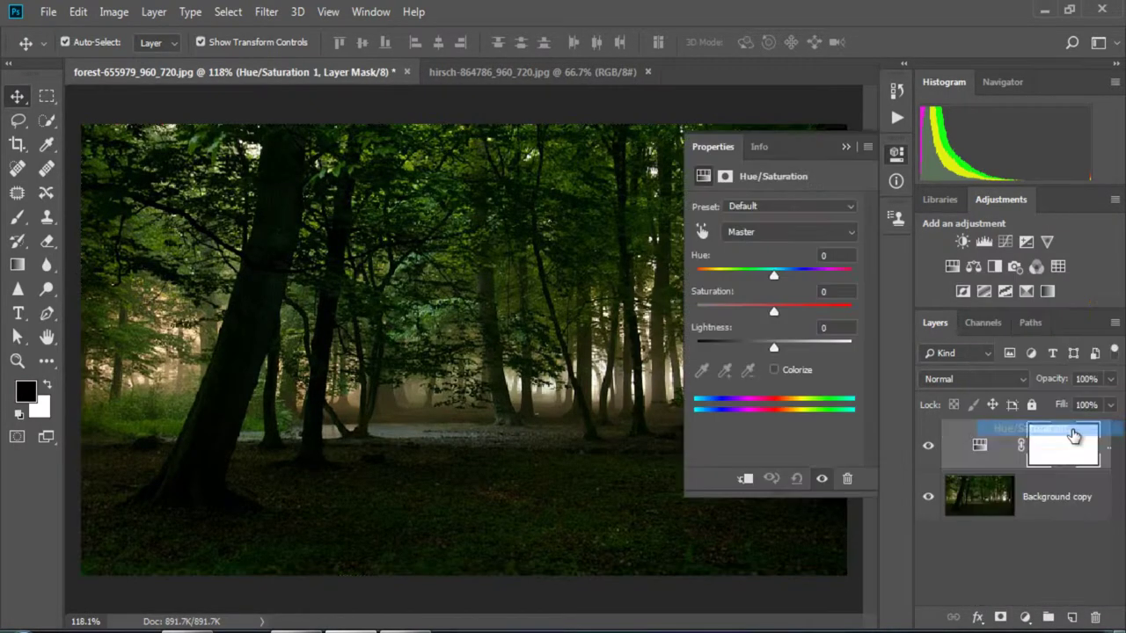
left_click(794, 373)
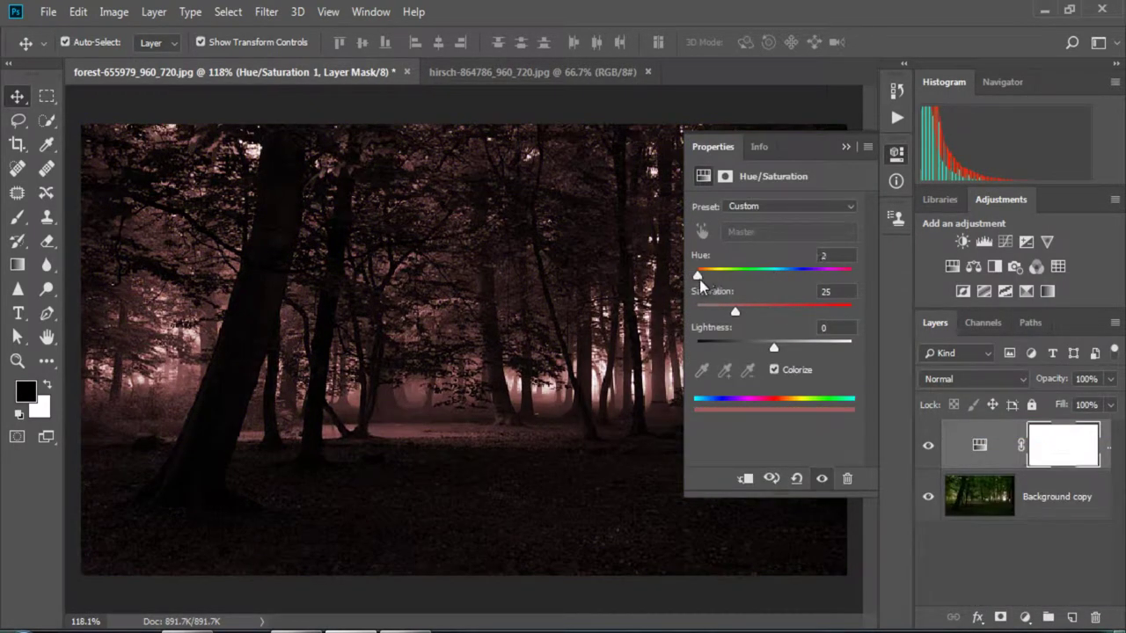
left_click_drag(700, 284, 802, 306)
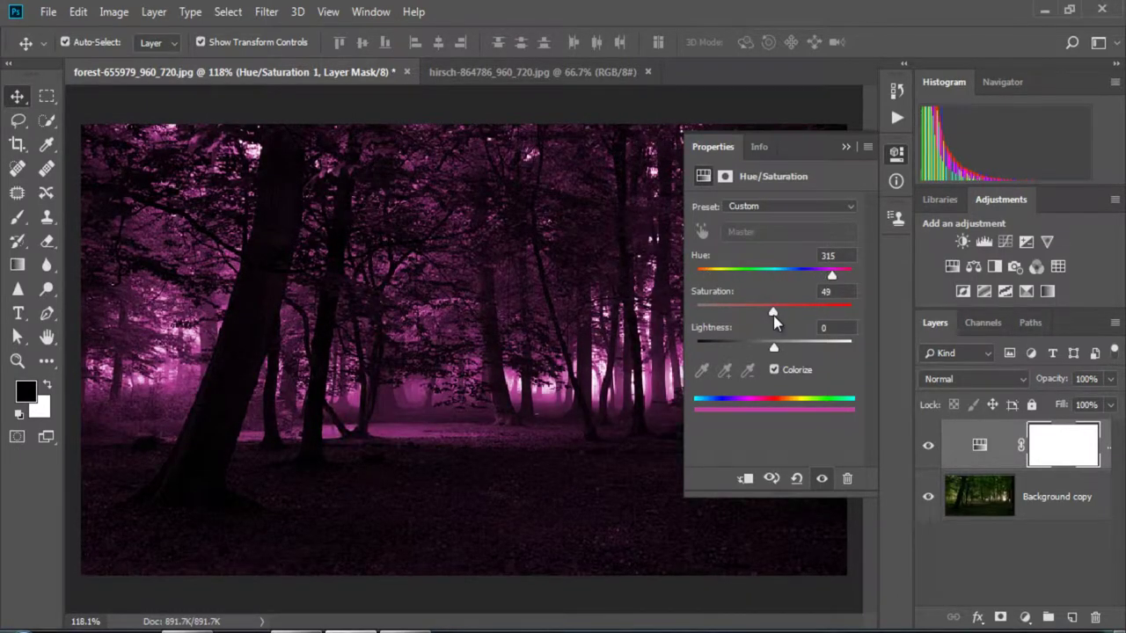
left_click_drag(763, 325, 761, 350)
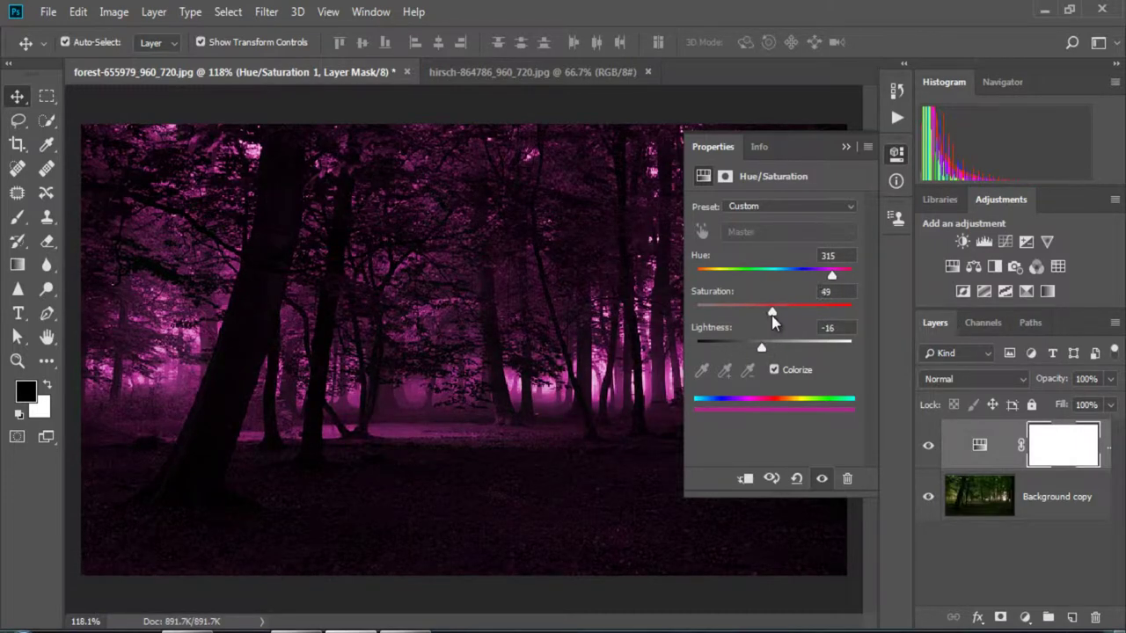
left_click(845, 147)
Use a size-90 brush to paint the Hue/Saturation mask over the image centre.
left_click(1025, 617)
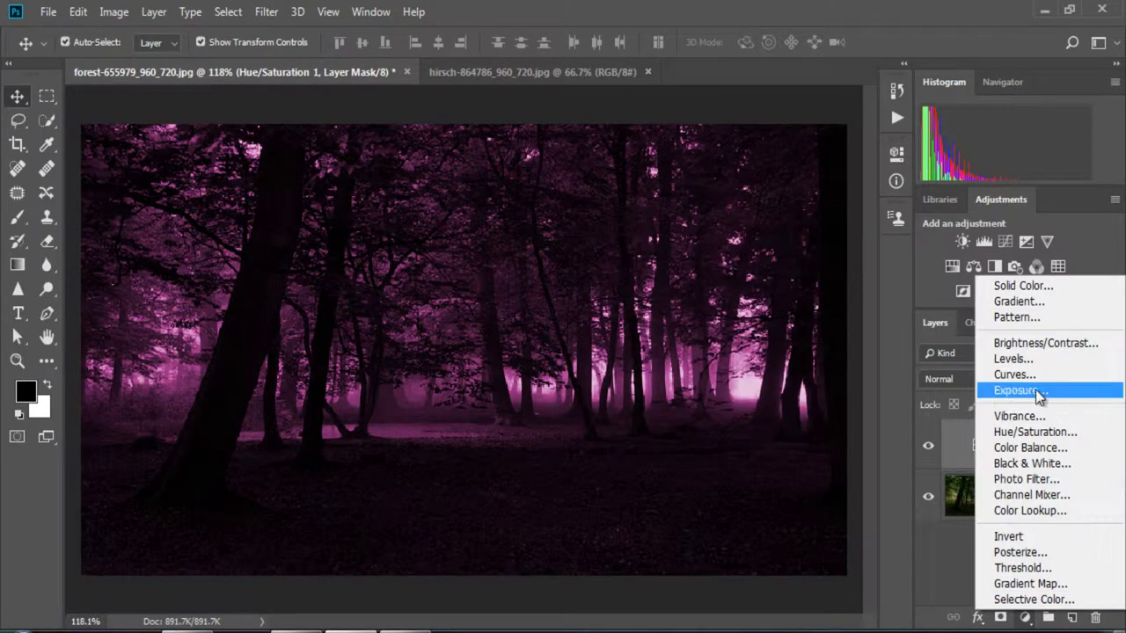
left_click(958, 570)
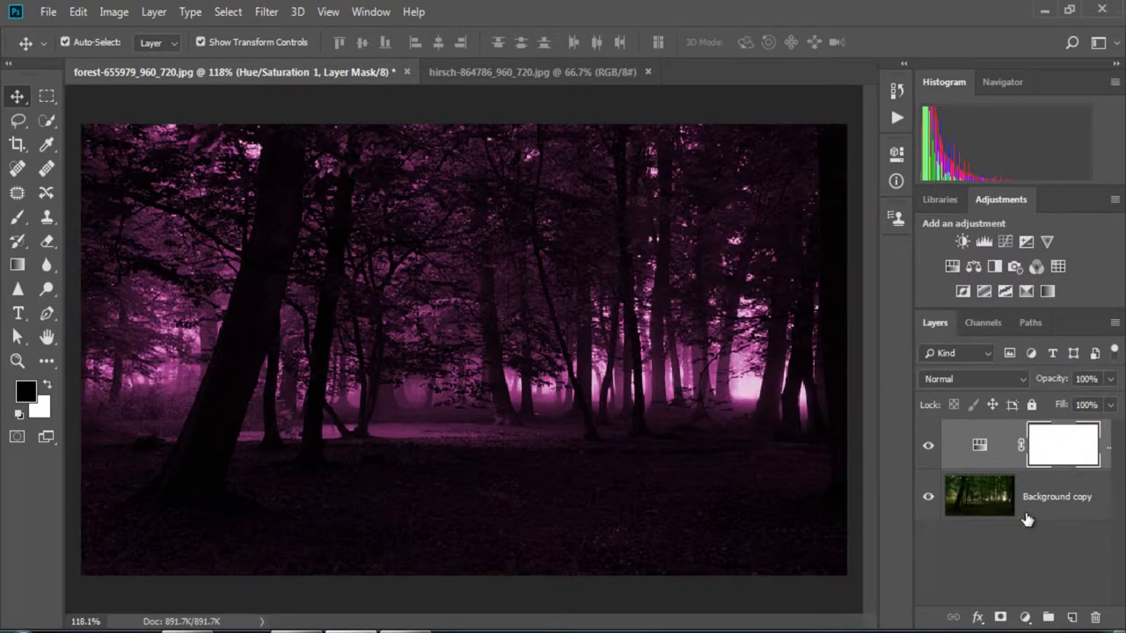
left_click(18, 218)
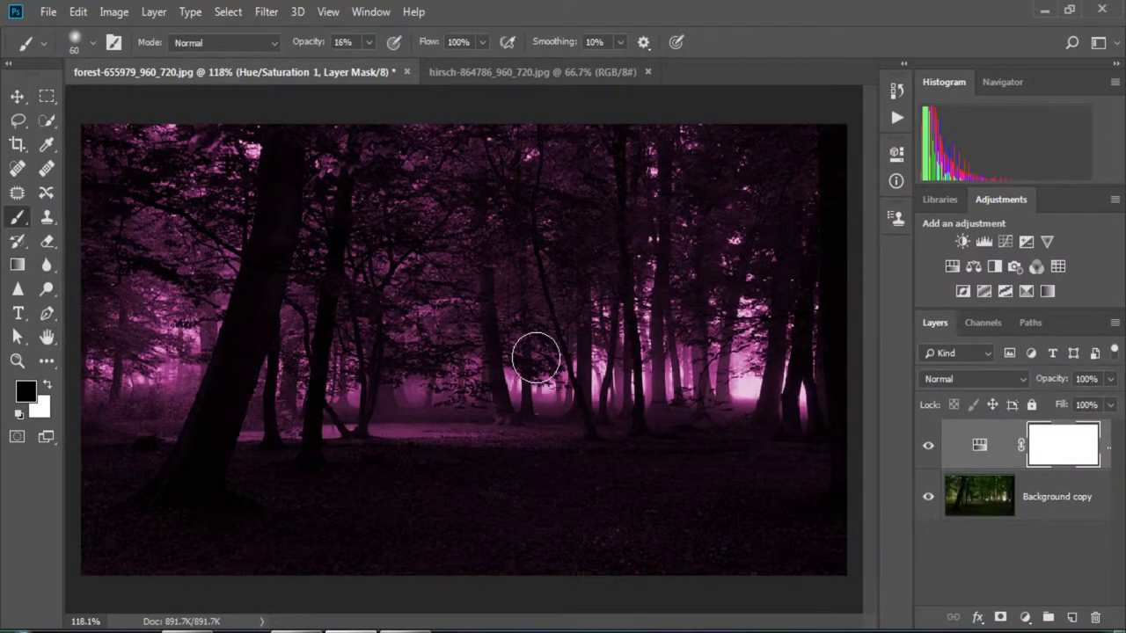
key("bracketright")
key("bracketright")
key("bracketright")
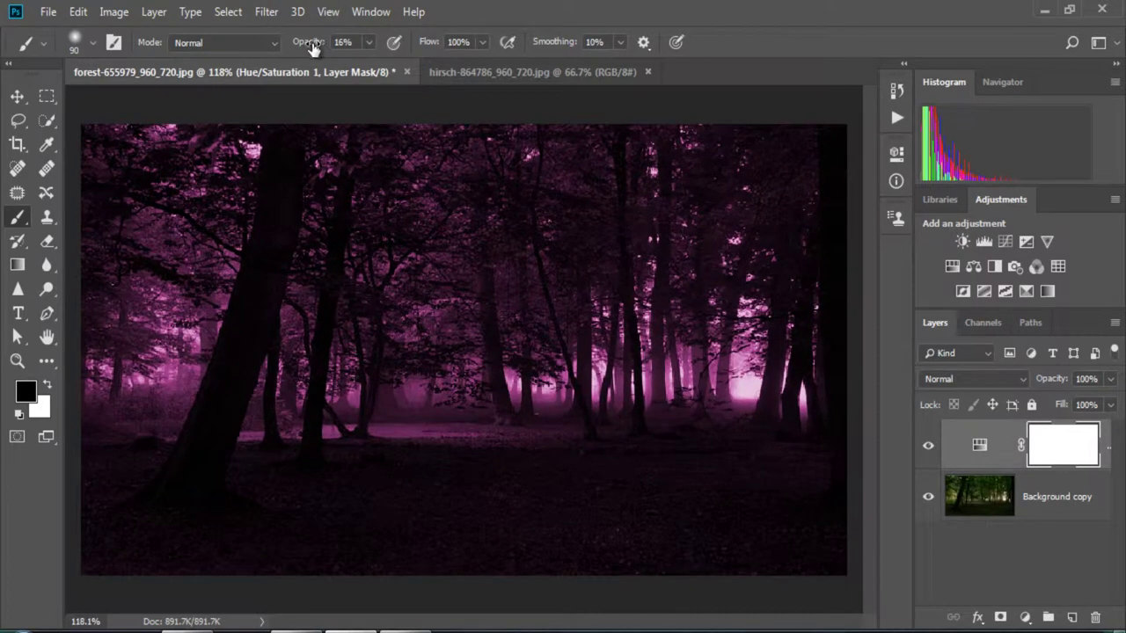
mouse_move(424, 417)
left_mouse_down()
mouse_move(448, 372)
mouse_move(438, 424)
mouse_move(319, 495)
mouse_move(500, 457)
mouse_move(477, 269)
mouse_move(430, 246)
mouse_move(390, 402)
mouse_move(372, 396)
left_mouse_up()
At size 175 and 6% opacity, paint the mask over the left tree trunks and trees.
key("bracketright")
key("bracketright")
key("bracketright")
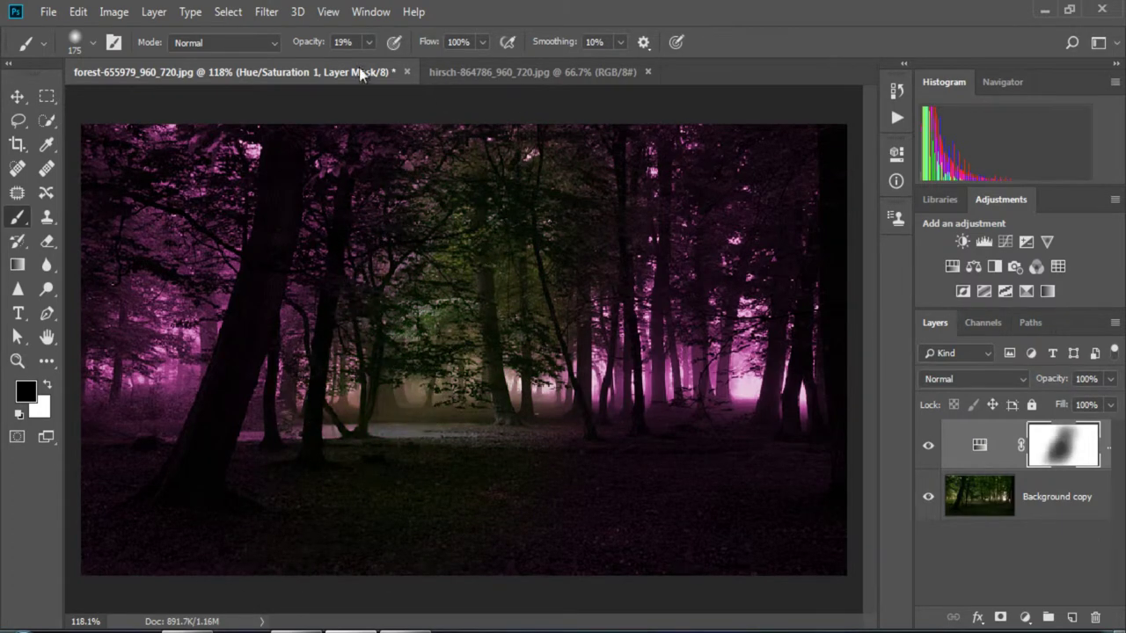
left_click_drag(310, 47, 318, 48)
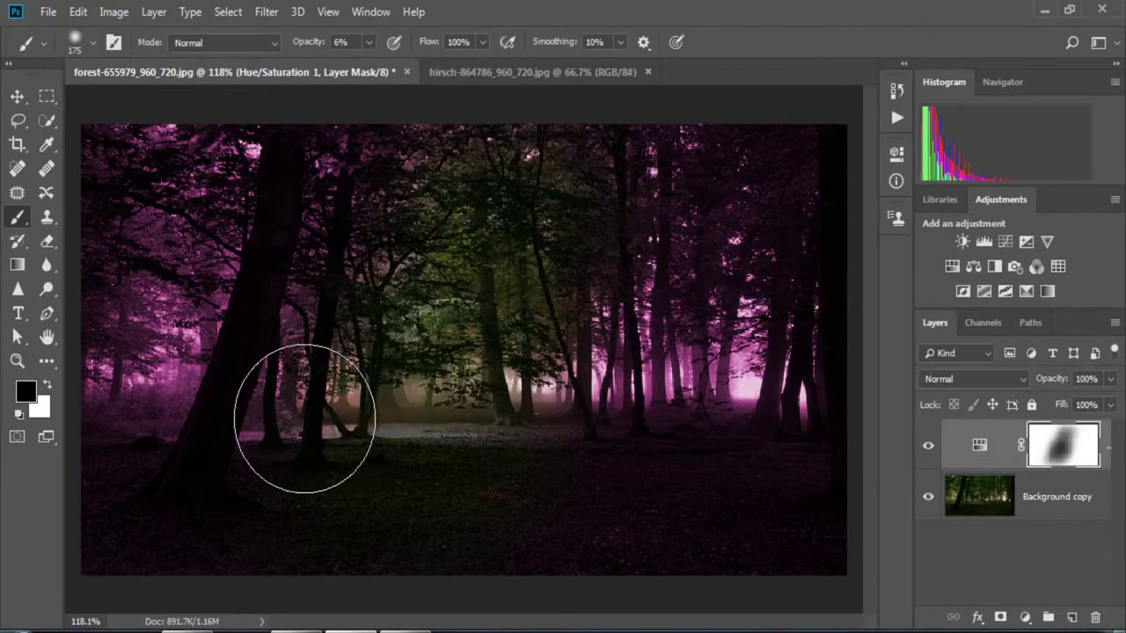
mouse_move(533, 390)
left_mouse_down()
mouse_move(538, 271)
mouse_move(656, 176)
mouse_move(674, 410)
mouse_move(741, 414)
left_mouse_up()
key("bracketleft")
key("bracketleft")
key("bracketleft")
mouse_move(674, 390)
left_mouse_down()
mouse_move(497, 314)
mouse_move(651, 251)
mouse_move(674, 195)
left_mouse_up()
key("bracketleft")
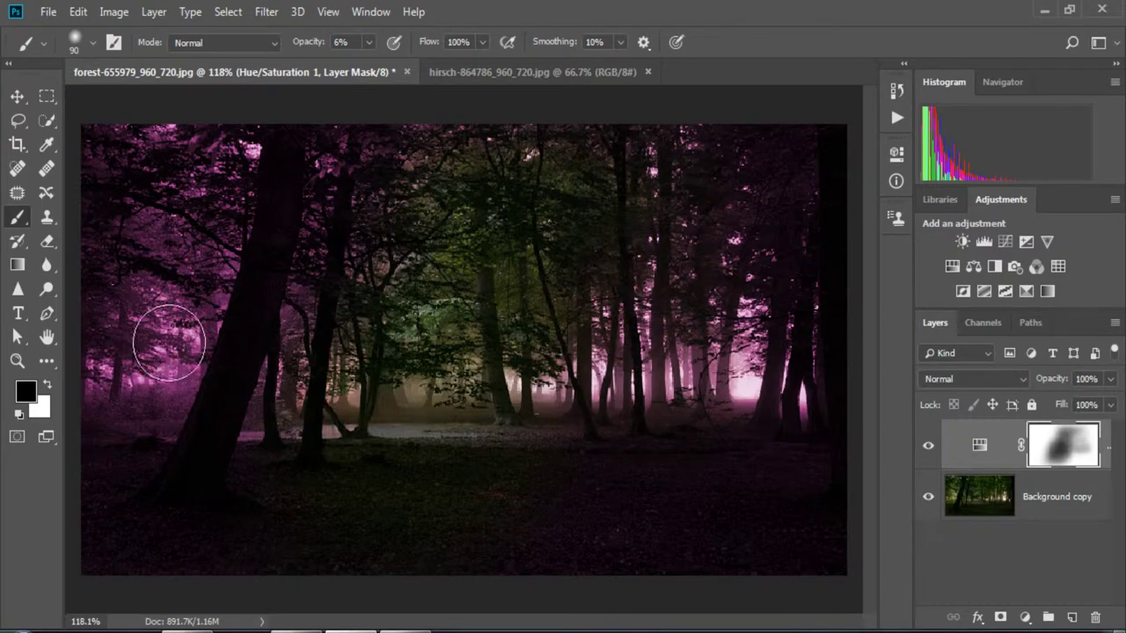
left_click_drag(153, 291, 169, 345)
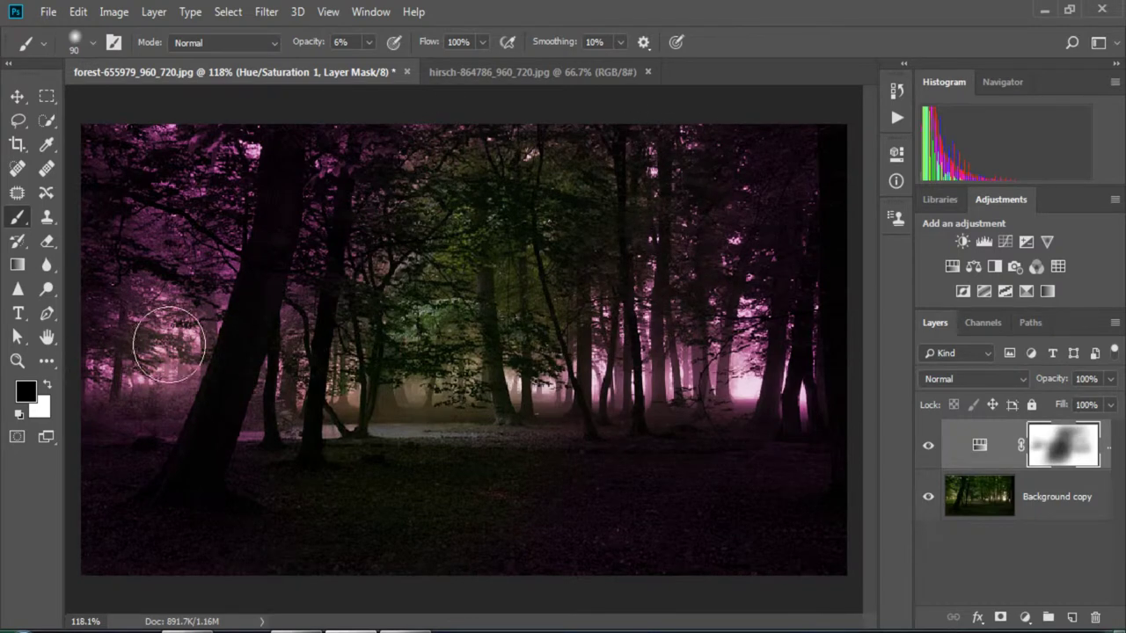
mouse_move(230, 166)
left_mouse_down()
mouse_move(170, 320)
mouse_move(226, 351)
mouse_move(265, 407)
left_mouse_up()
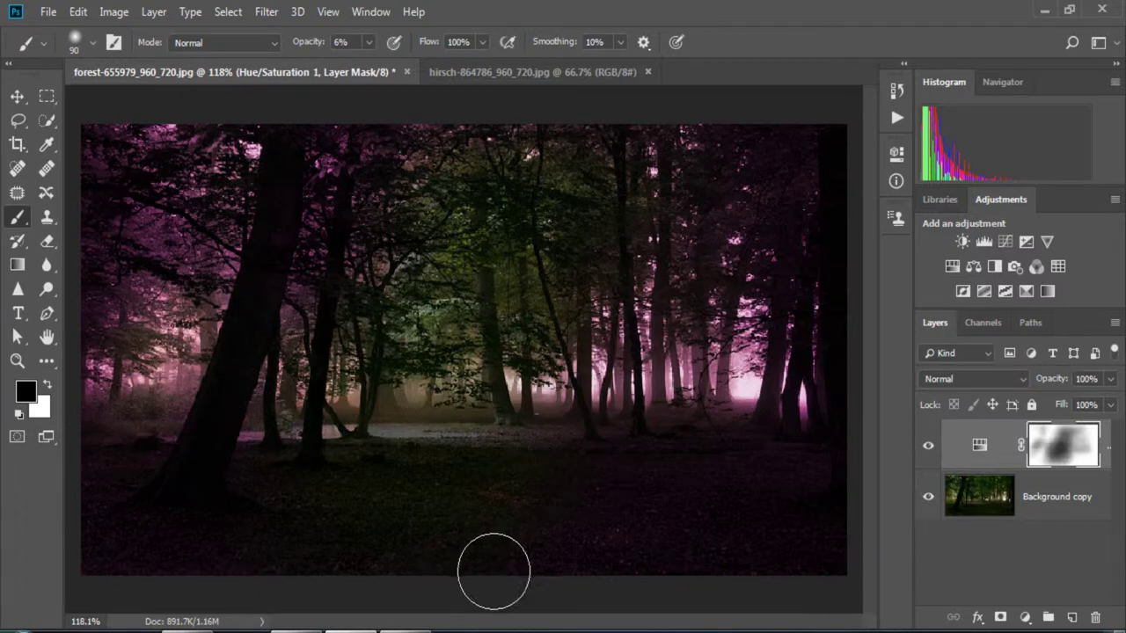
Paint the mask over the forest floor and upper canopy, then compare with the tint toggled.
key("bracketright")
key("bracketright")
key("Return")
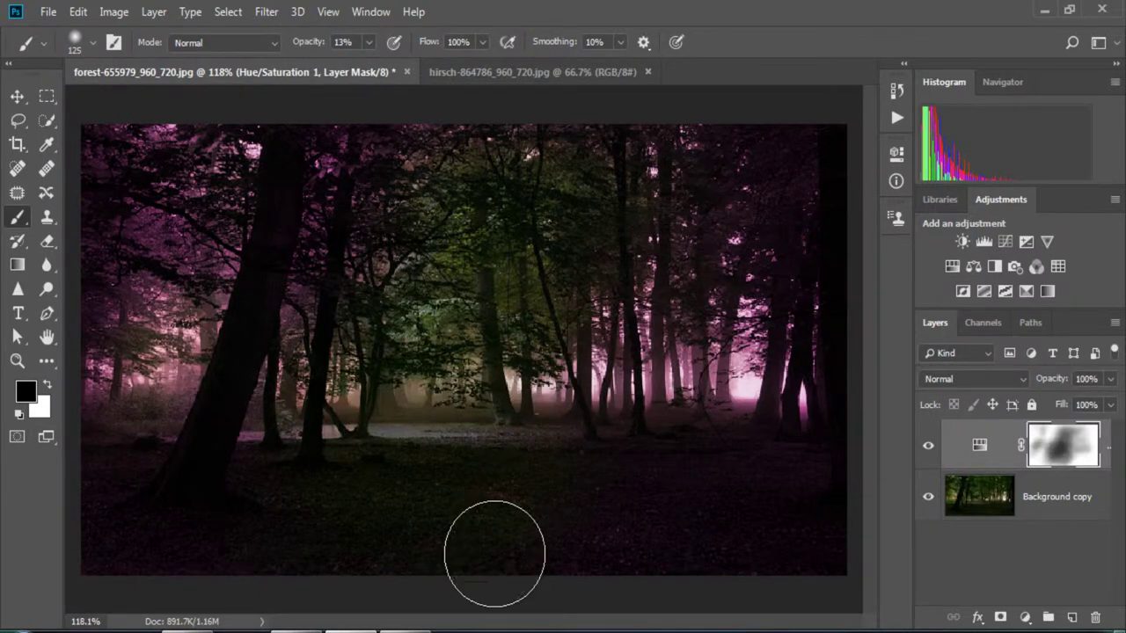
left_click_drag(495, 548, 608, 455)
left_click_drag(244, 583, 363, 419)
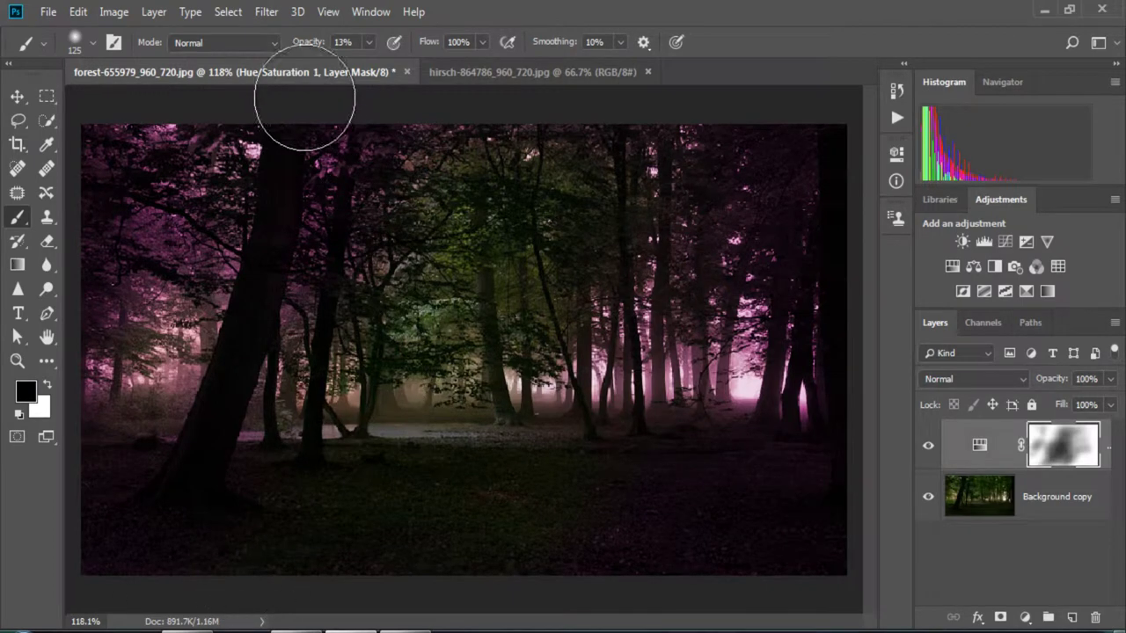
left_click_drag(297, 44, 307, 44)
mouse_move(364, 168)
left_mouse_down()
mouse_move(460, 138)
mouse_move(348, 194)
mouse_move(247, 127)
mouse_move(583, 153)
mouse_move(545, 157)
mouse_move(686, 183)
mouse_move(729, 322)
left_mouse_up()
scroll(607, 427, "down", 1)
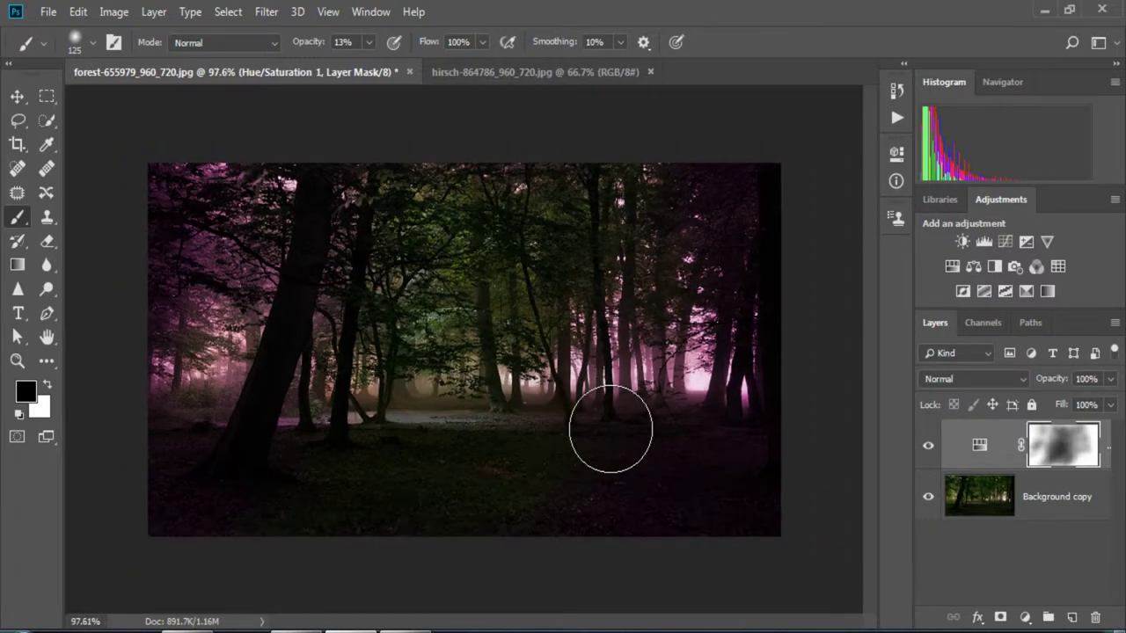
left_click(928, 445)
scroll(543, 354, "up", 1)
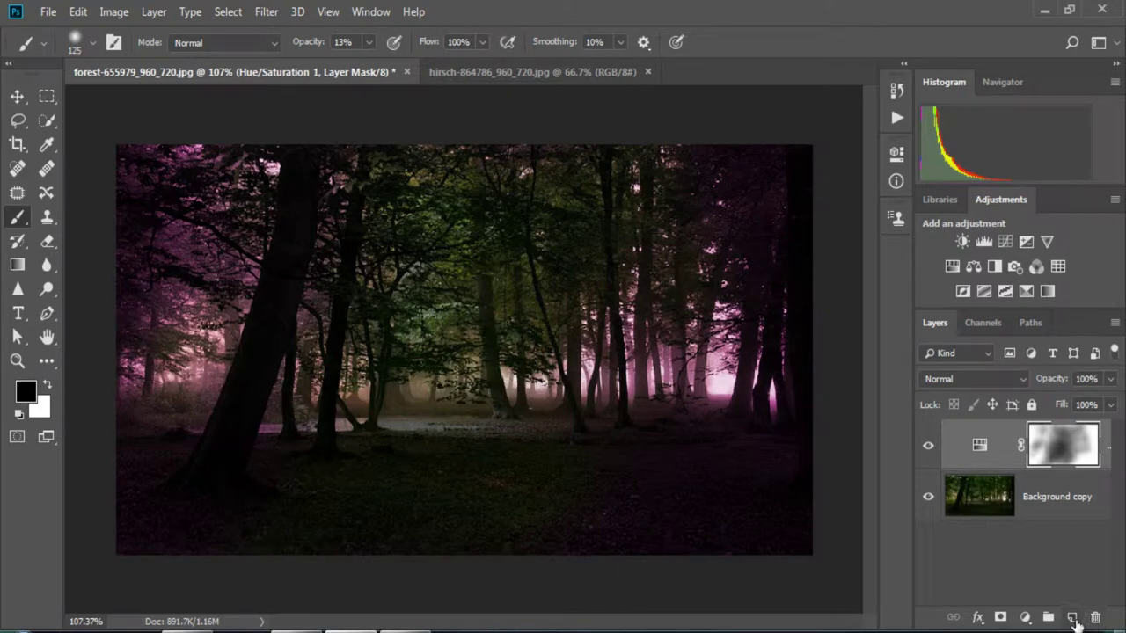
Add a new Layer 1, choose a pink foreground colour and dab pink onto it.
left_click(1072, 617)
key("x")
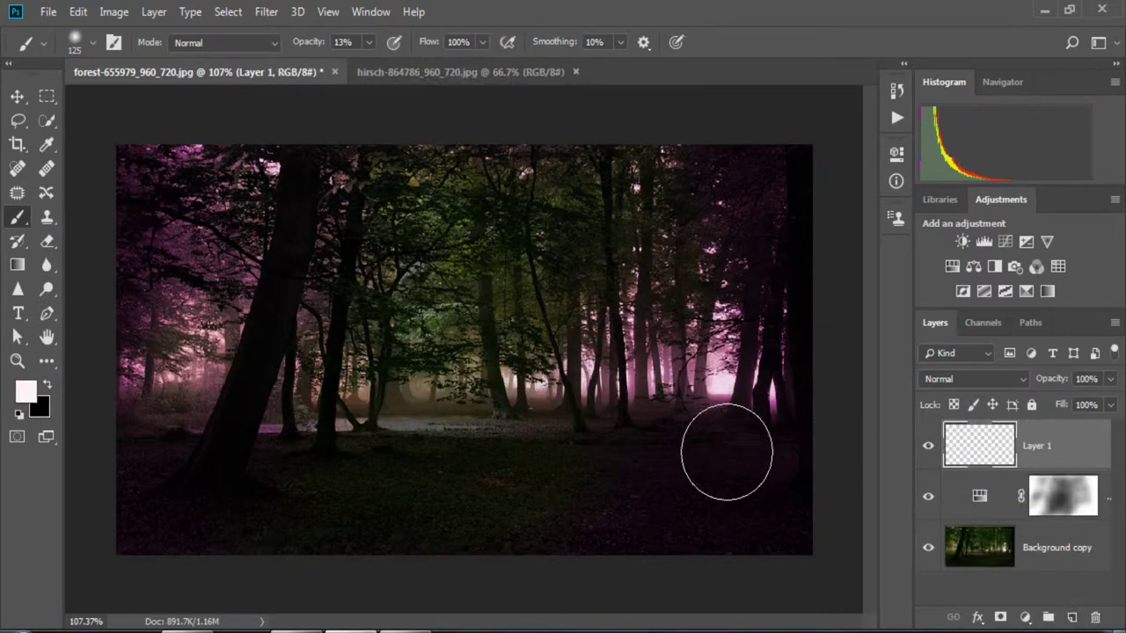
left_click(26, 392)
left_click_drag(739, 148, 752, 142)
left_click_drag(776, 227, 776, 146)
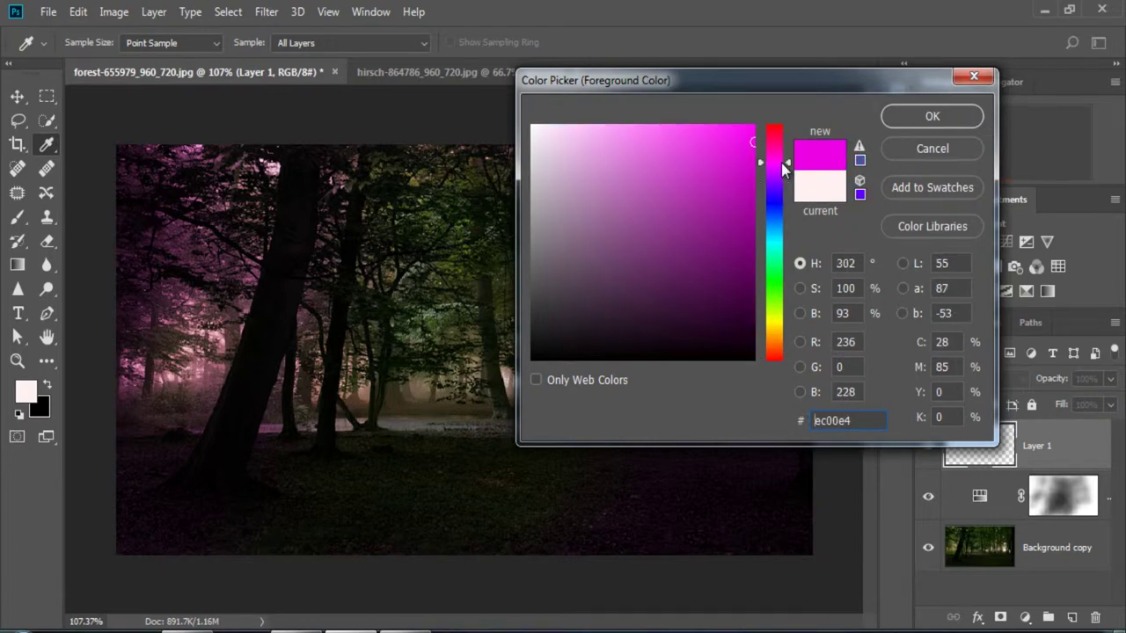
left_click(892, 115)
left_click(407, 415)
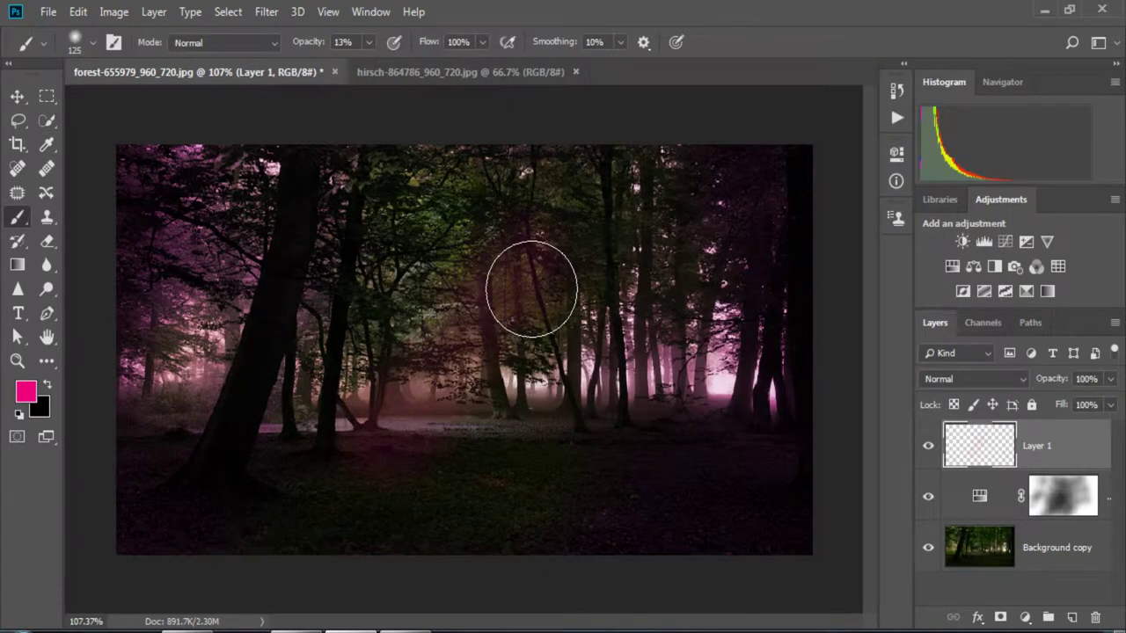
Restore Layer 1, enlarge the brush to 250, and paint then undo a pink floor stroke.
key("Delete")
key("d")
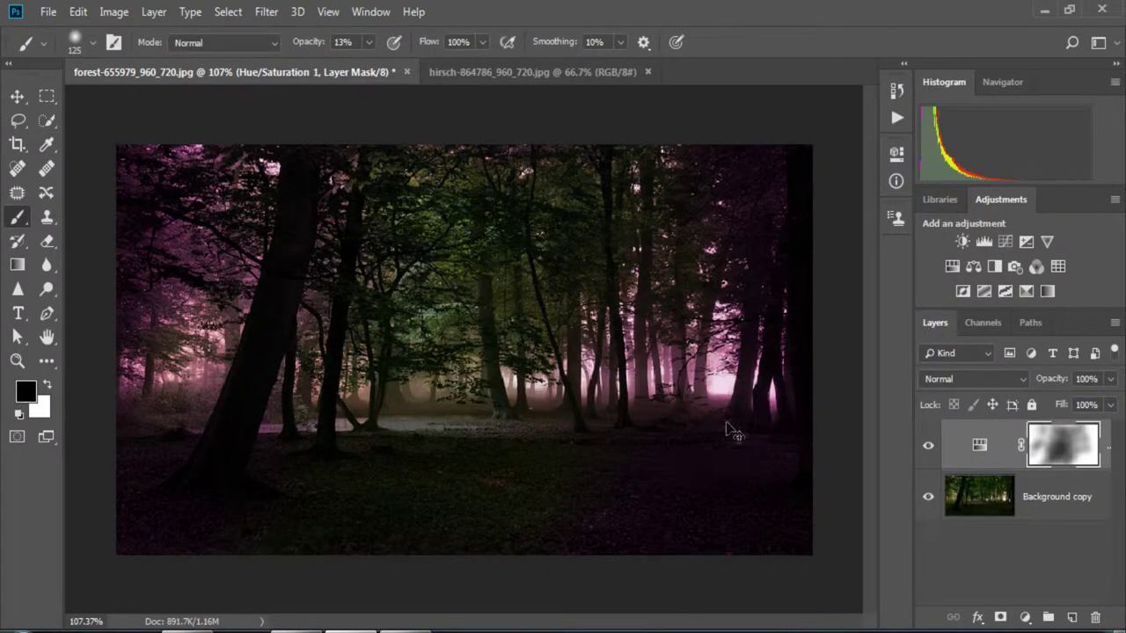
key("ctrl+z")
key("ctrl+z")
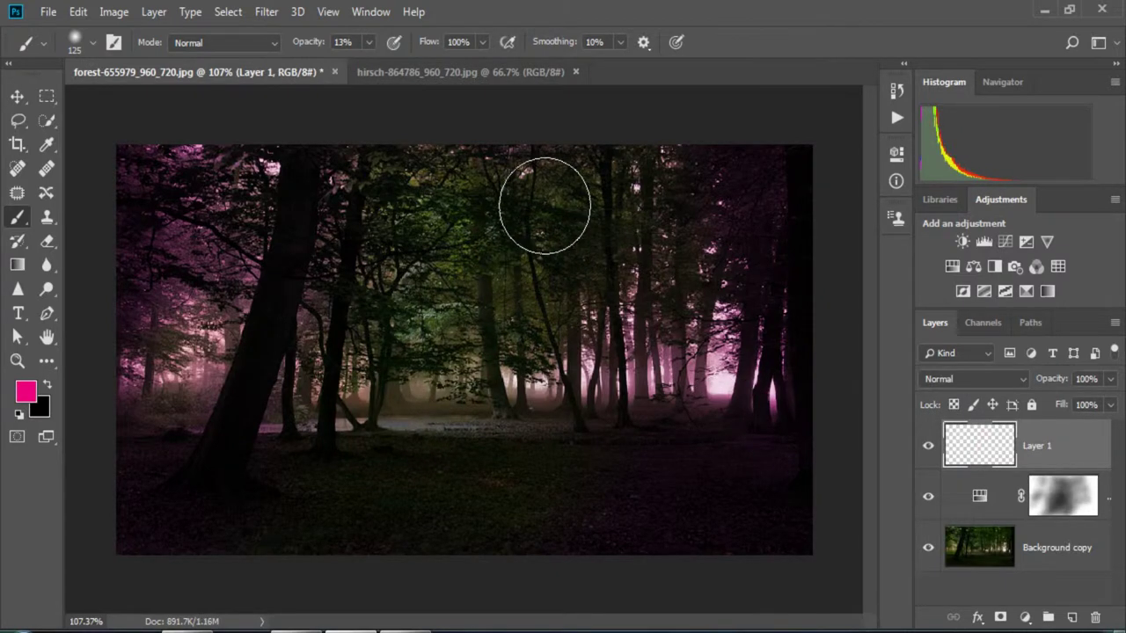
key("bracketright")
key("bracketright")
key("bracketright")
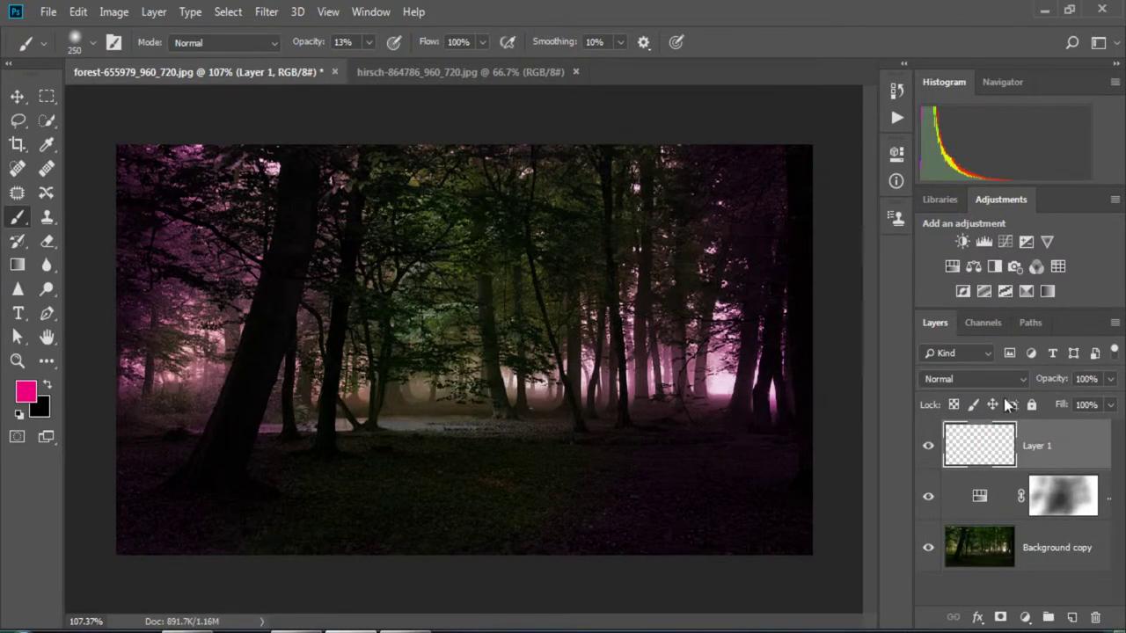
left_click_drag(493, 458, 351, 537)
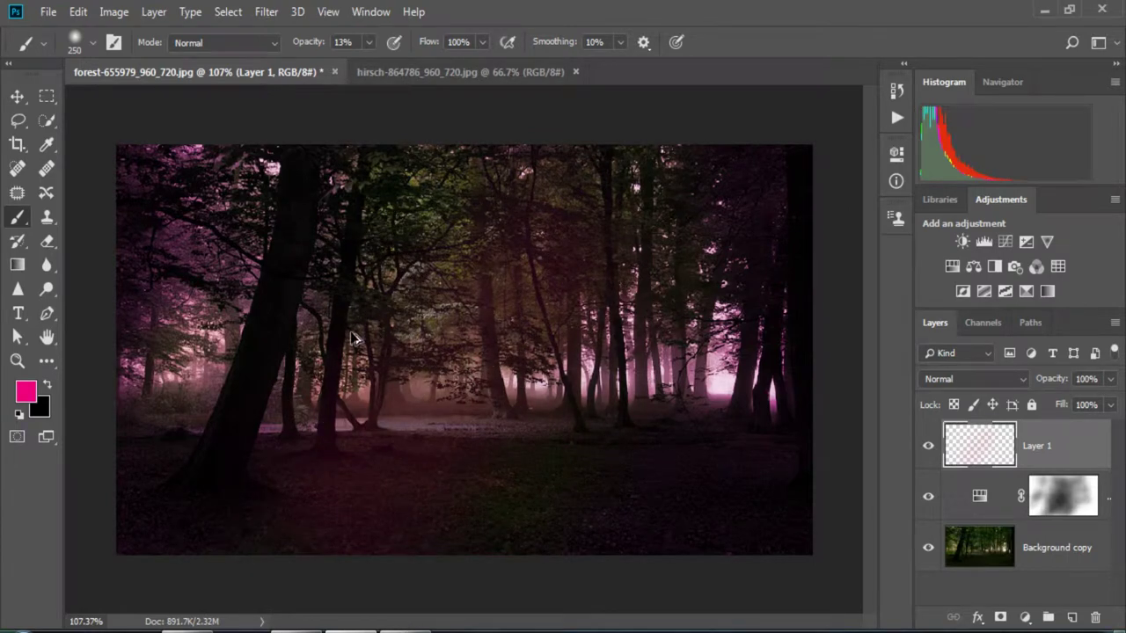
key("ctrl+z")
Paint blue light across Layer 1 and blend it with Color Dodge at 63% opacity.
left_click(25, 392)
left_click_drag(770, 278, 773, 227)
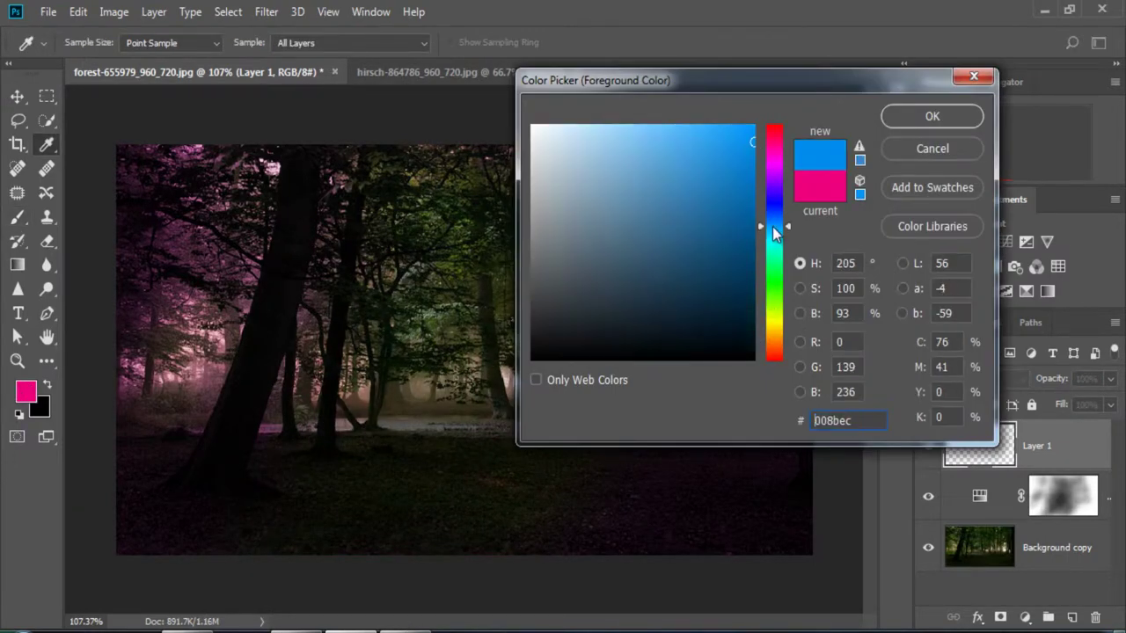
key("Return")
mouse_move(466, 466)
left_mouse_down()
mouse_move(252, 326)
mouse_move(671, 163)
mouse_move(410, 284)
mouse_move(175, 461)
left_mouse_up()
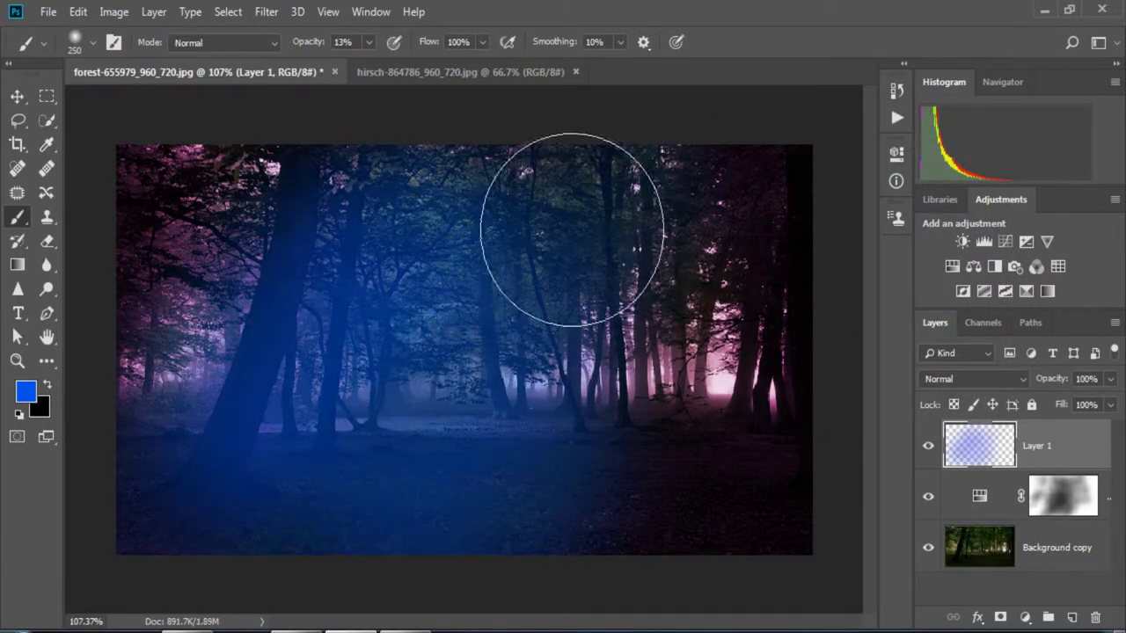
left_click(973, 379)
left_click(939, 162)
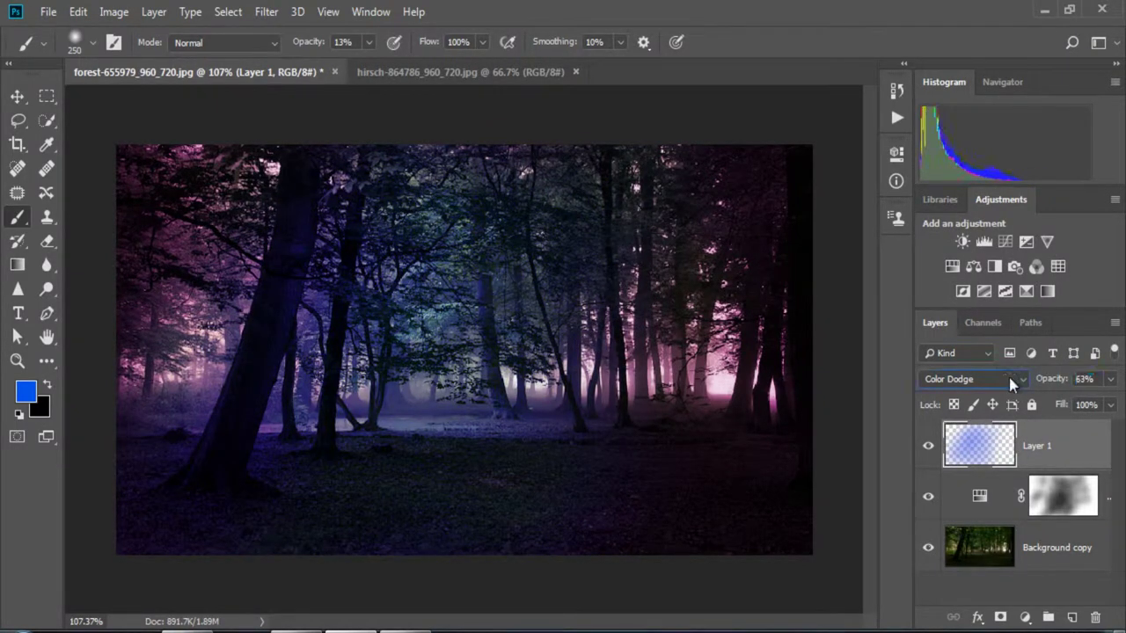
Add a Levels layer clipped to Layer 1: 87/2.38/248, output 52, 64% opacity.
left_click(1024, 618)
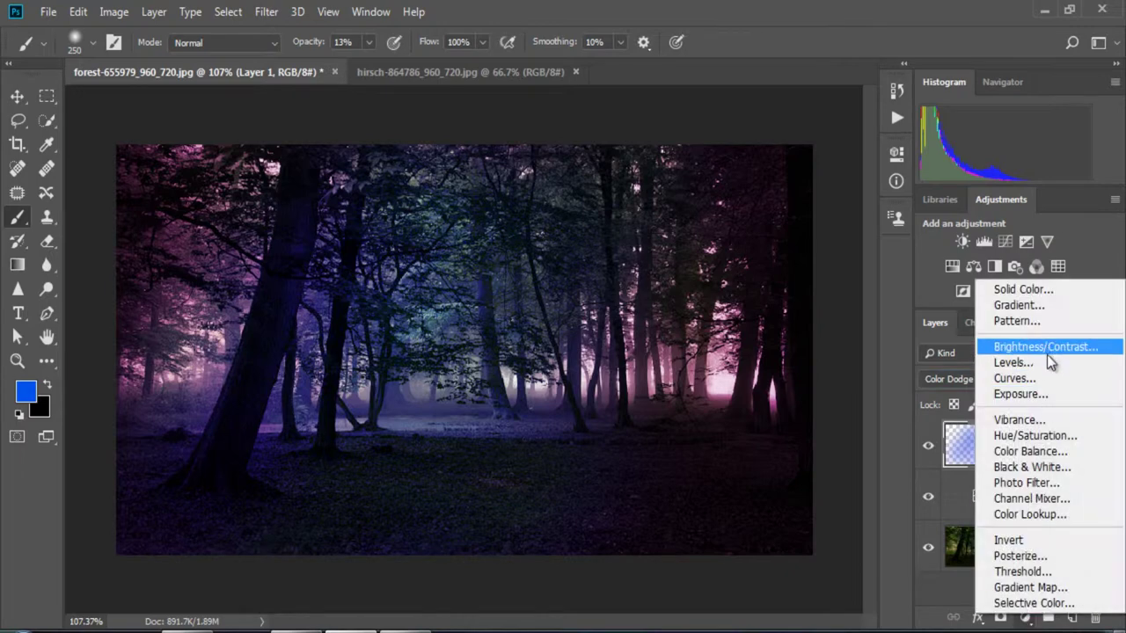
left_click(1051, 364)
left_click(746, 479)
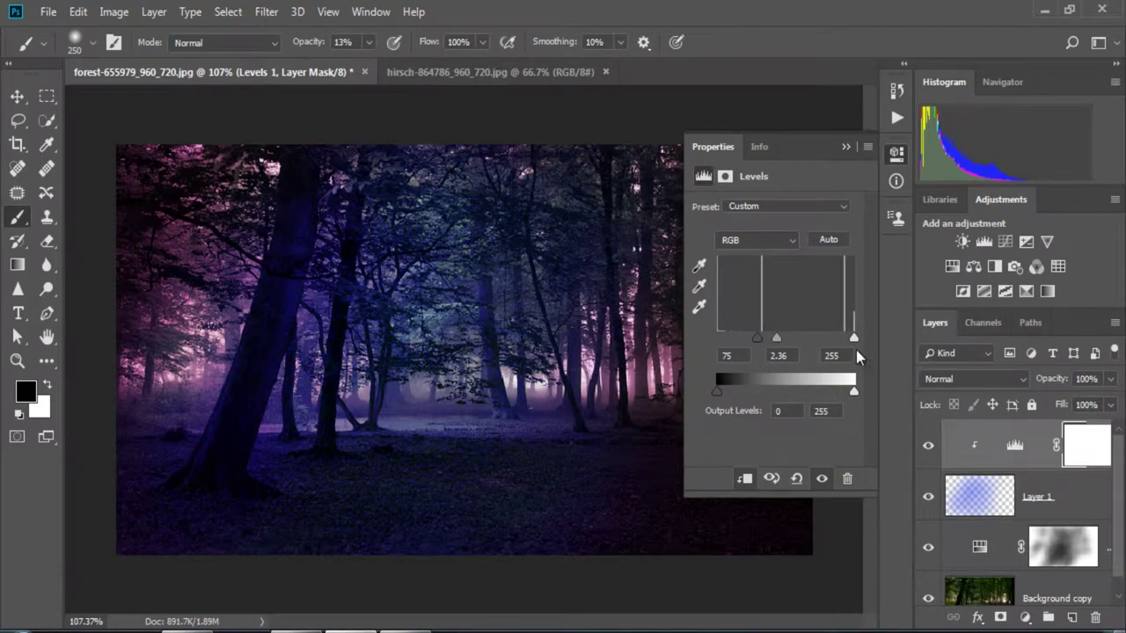
left_click_drag(853, 339, 850, 338)
left_click_drag(772, 339, 761, 344)
left_click_drag(719, 388, 751, 390)
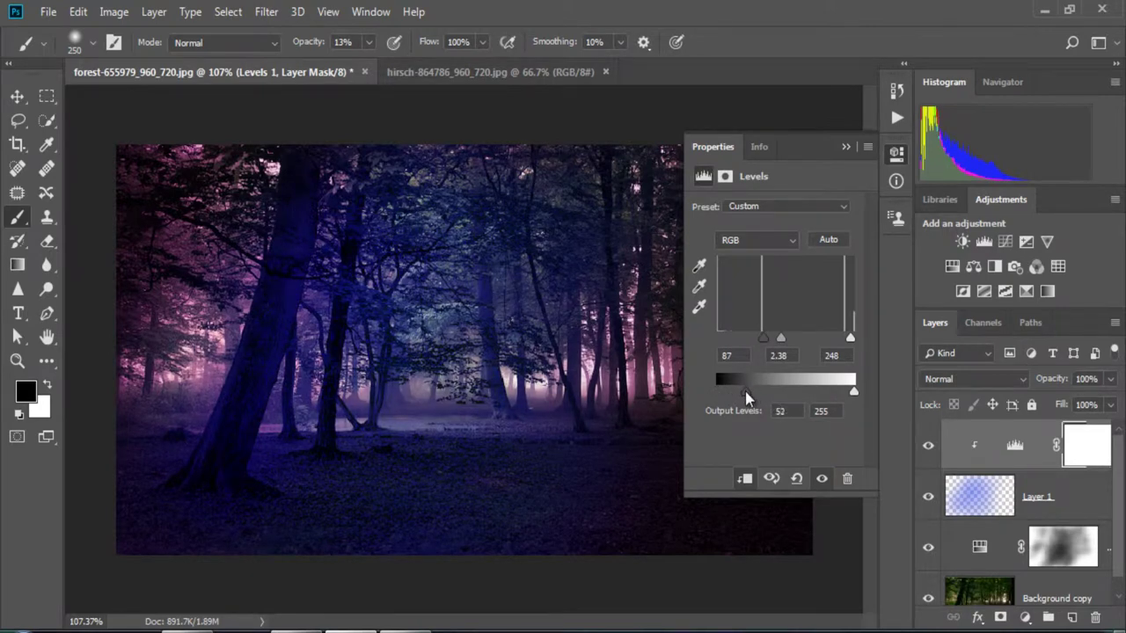
left_click(845, 148)
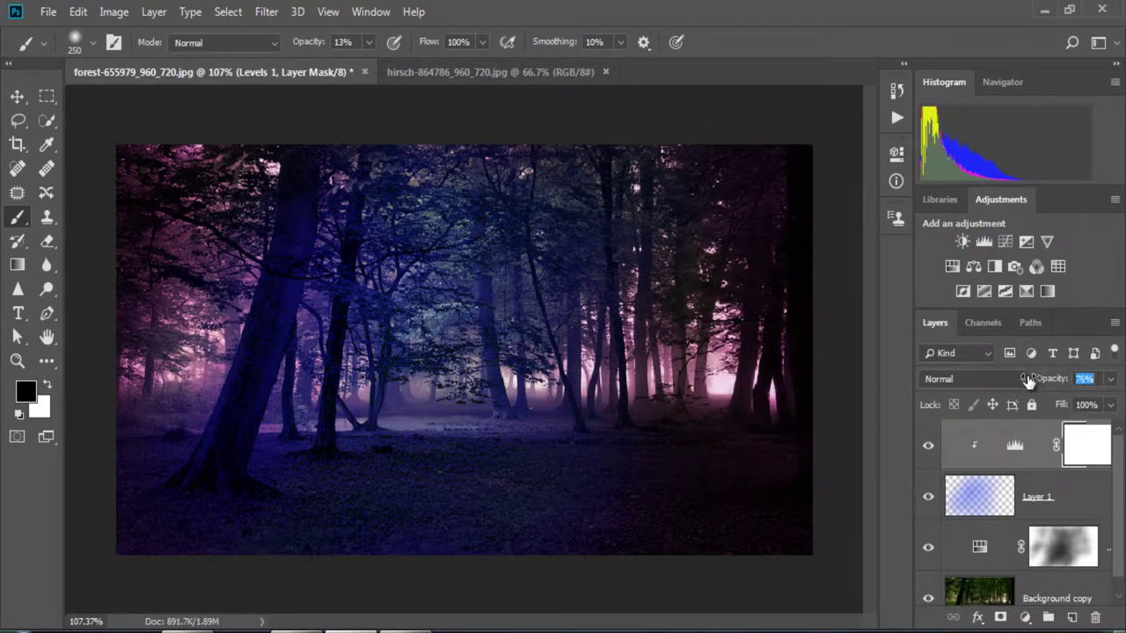
key("Return")
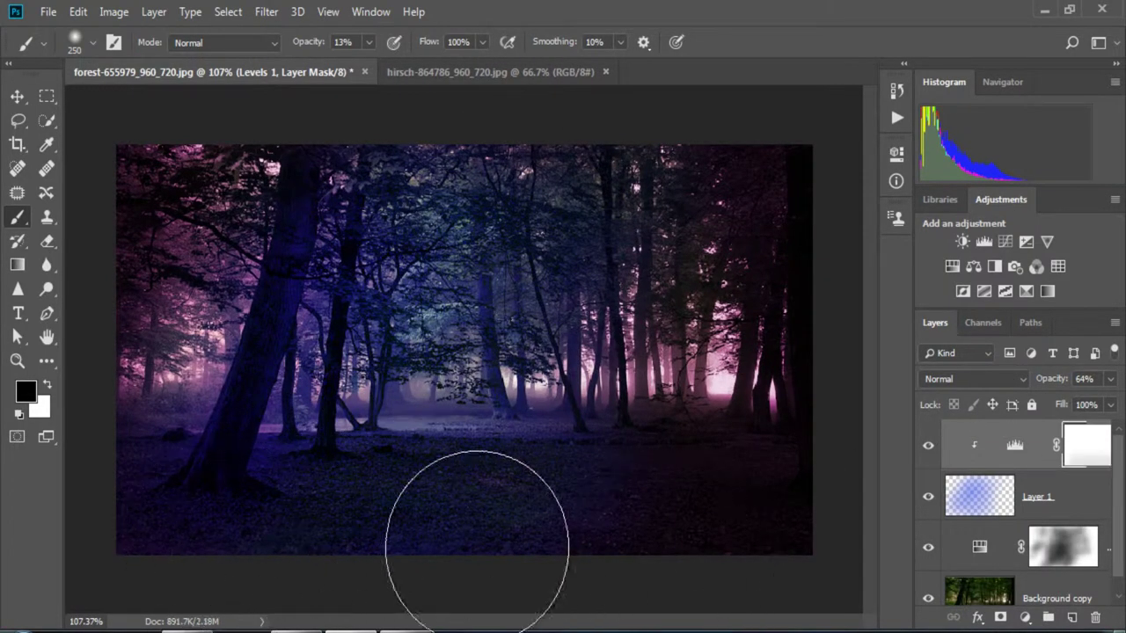
Paint black on the Levels mask at full opacity to hide it from the lower forest floor.
scroll(492, 492, "down", 1)
key("0")
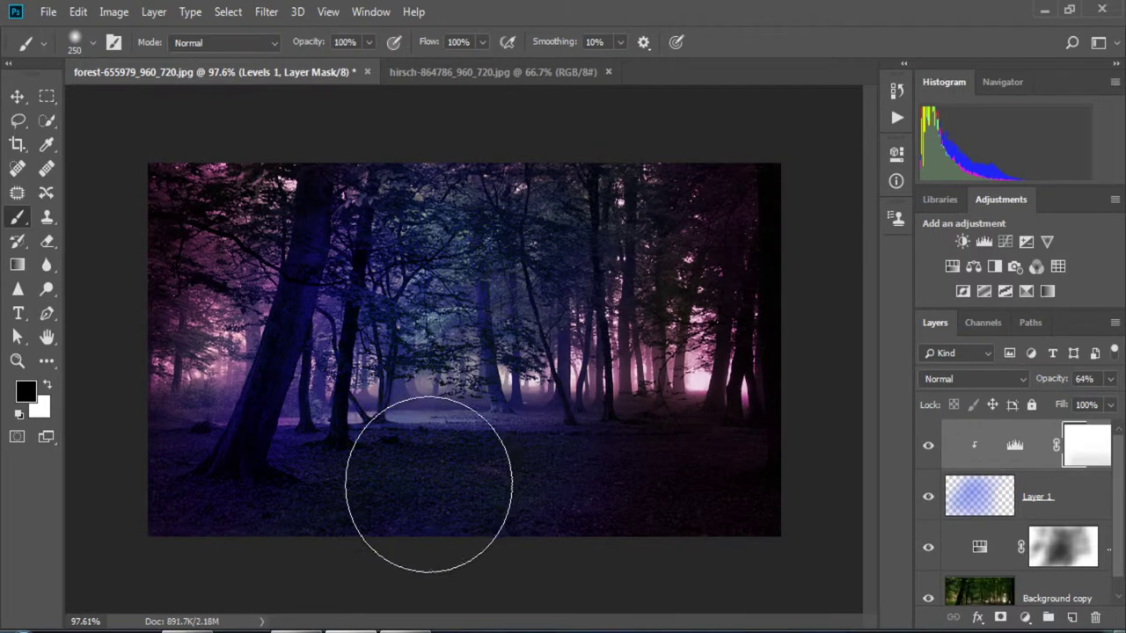
mouse_move(430, 485)
left_mouse_down()
mouse_move(473, 510)
mouse_move(464, 559)
left_mouse_up()
key("bracketleft")
key("bracketleft")
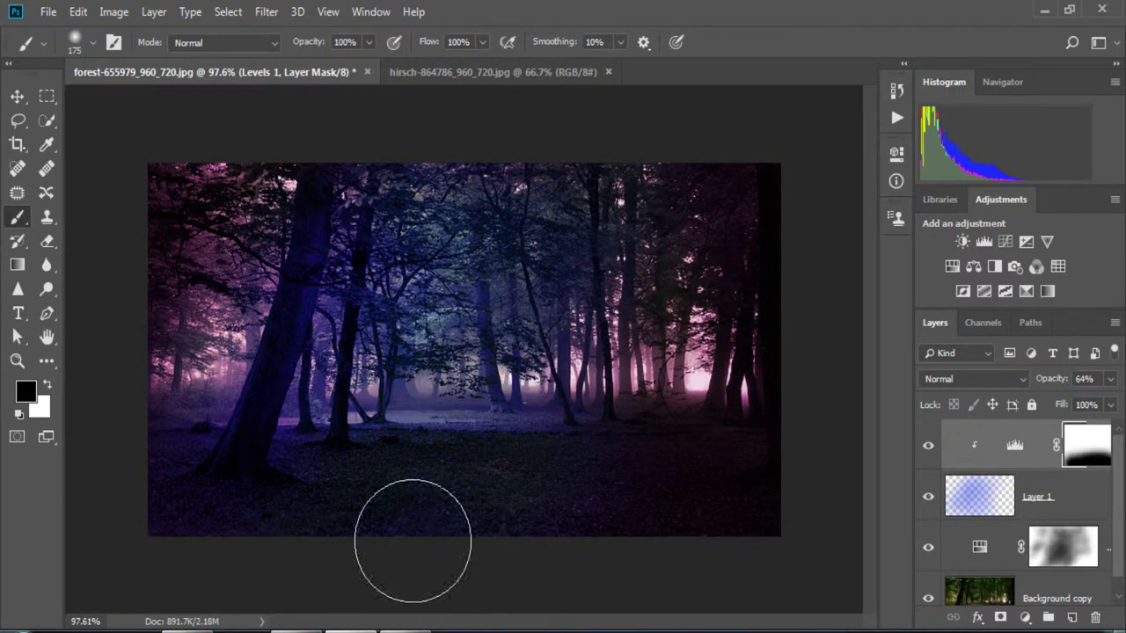
left_click_drag(307, 553, 302, 528)
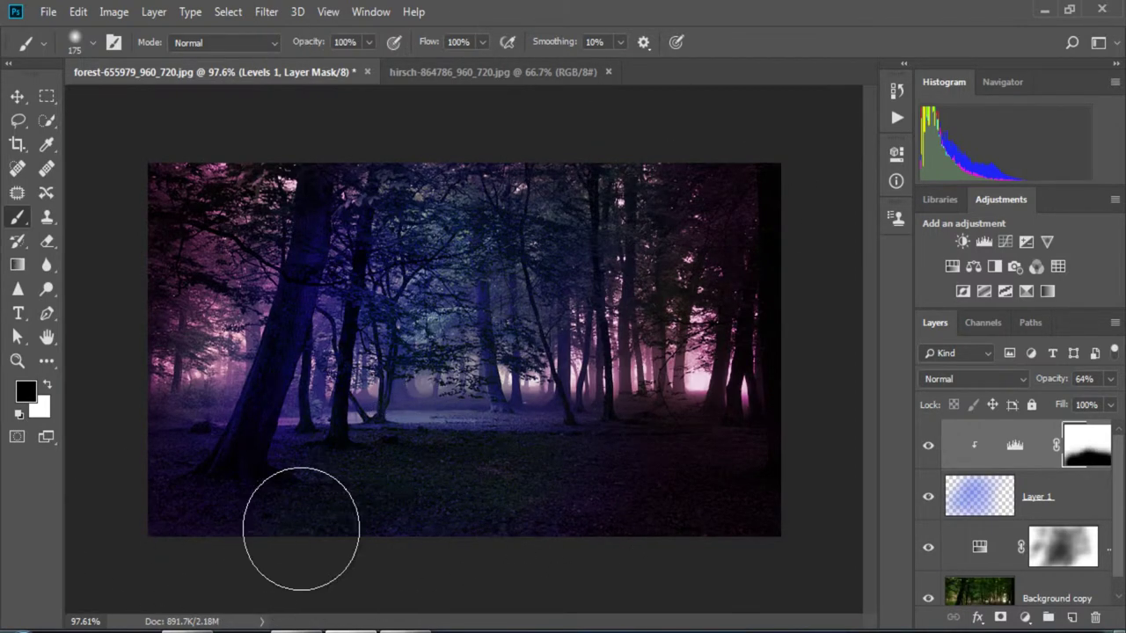
left_click(1075, 553)
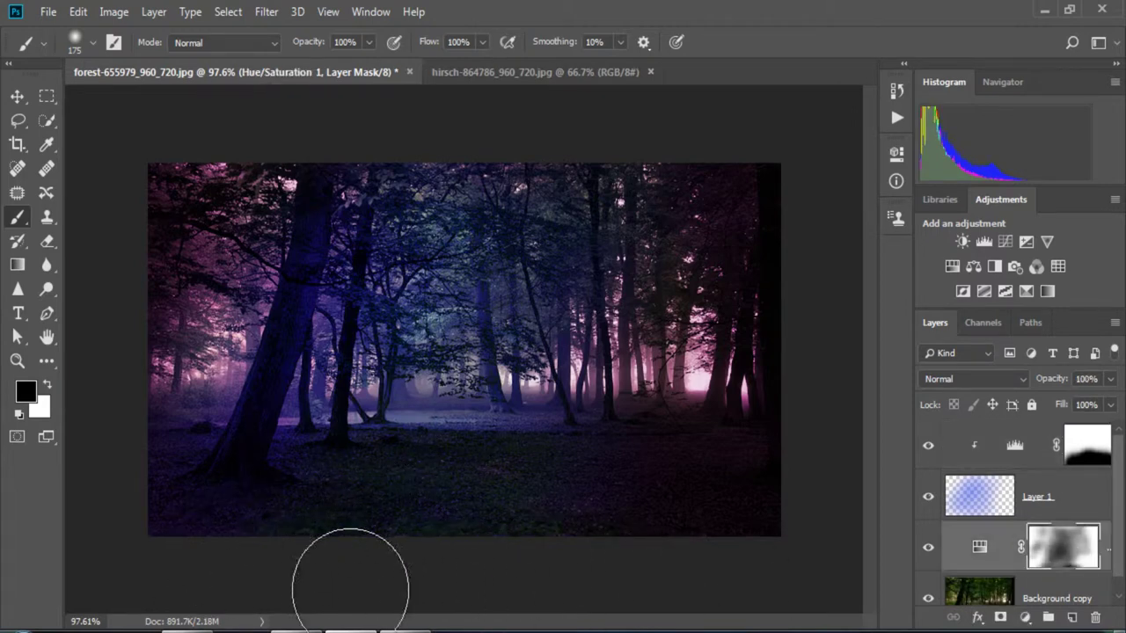
scroll(427, 567, "down", 1)
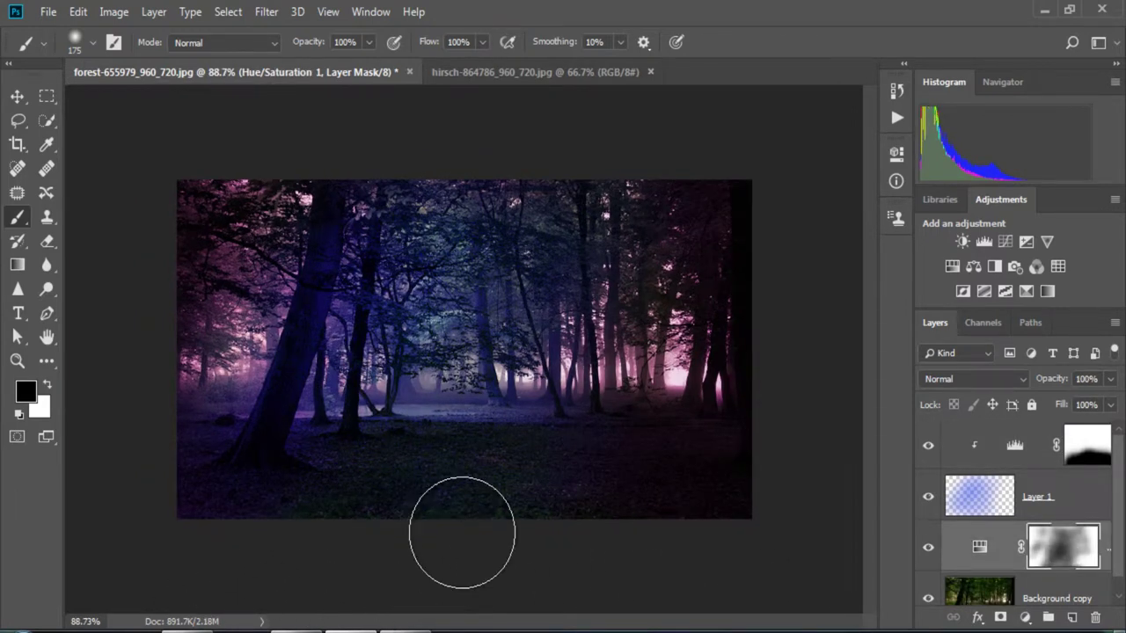
scroll(475, 483, "up", 1)
scroll(492, 470, "up", 1)
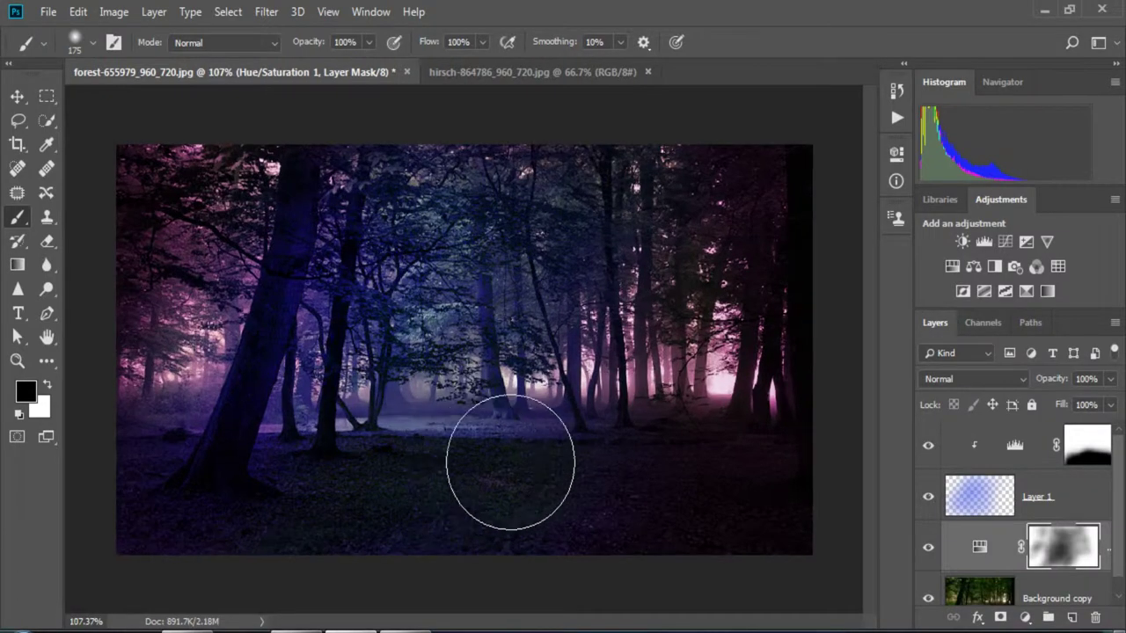
left_click(1034, 457)
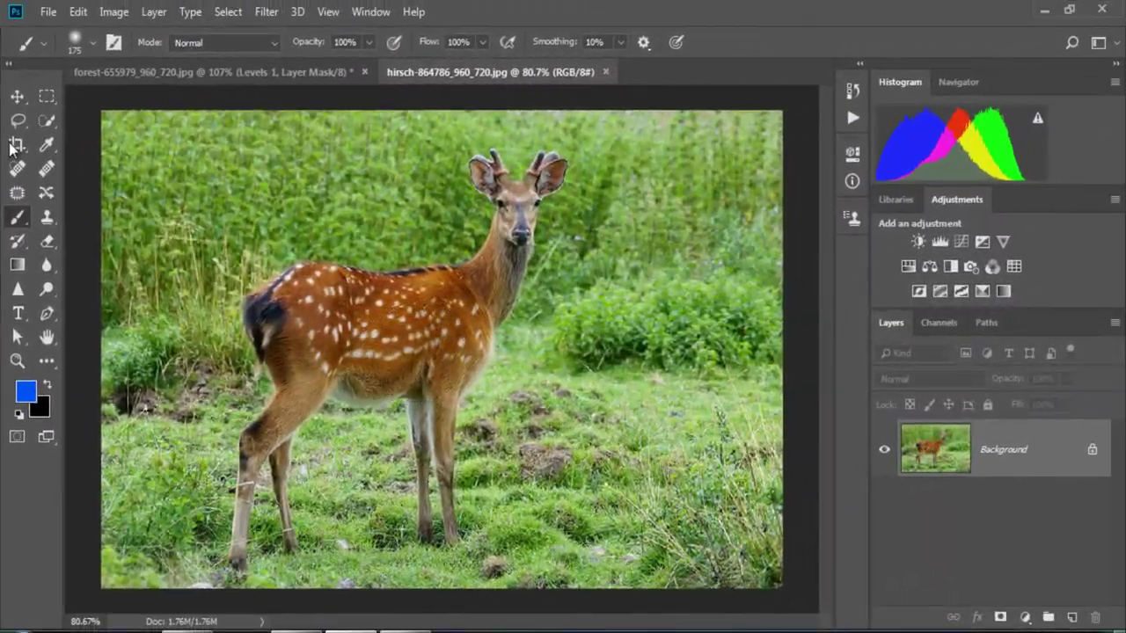
Quick-select the deer's back, rump, belly, chest and legs in the meadow photo.
key("w")
key("bracketright")
key("bracketright")
scroll(303, 341, "up", 1)
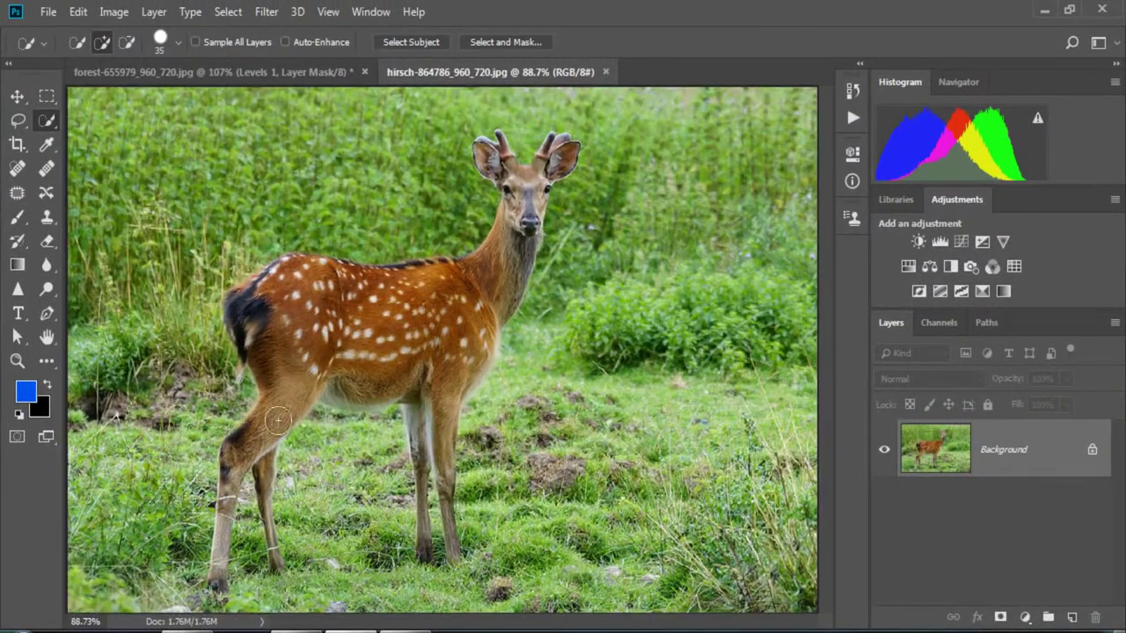
key("o")
left_click(55, 124)
left_click_drag(497, 276, 274, 390)
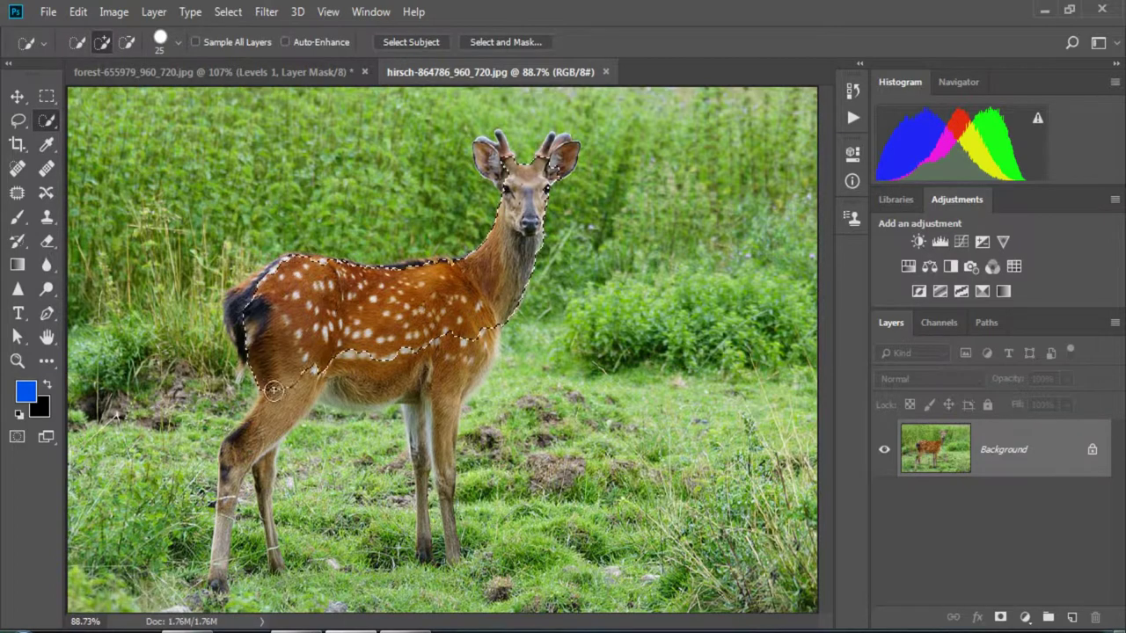
left_click_drag(245, 441, 253, 292)
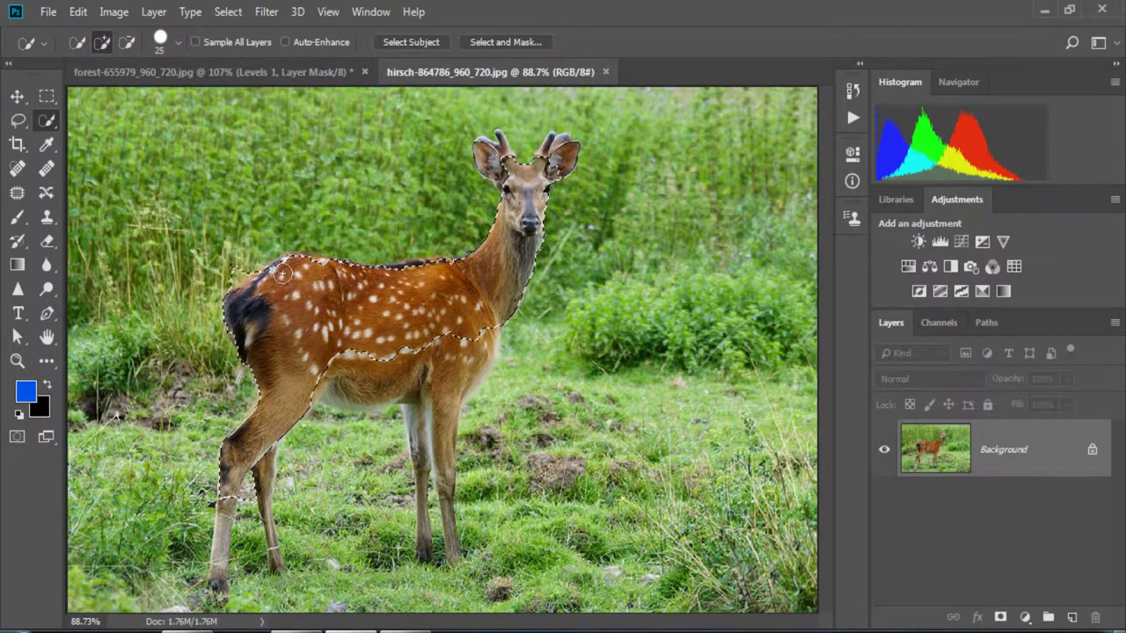
left_click_drag(370, 386, 471, 377)
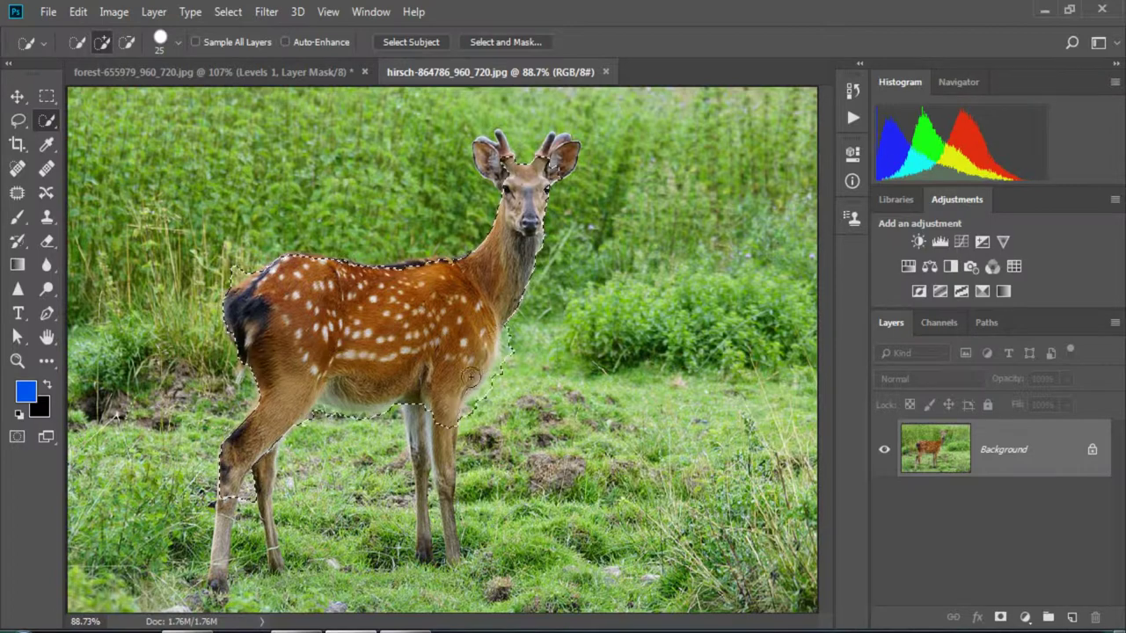
left_click_drag(264, 501, 268, 528)
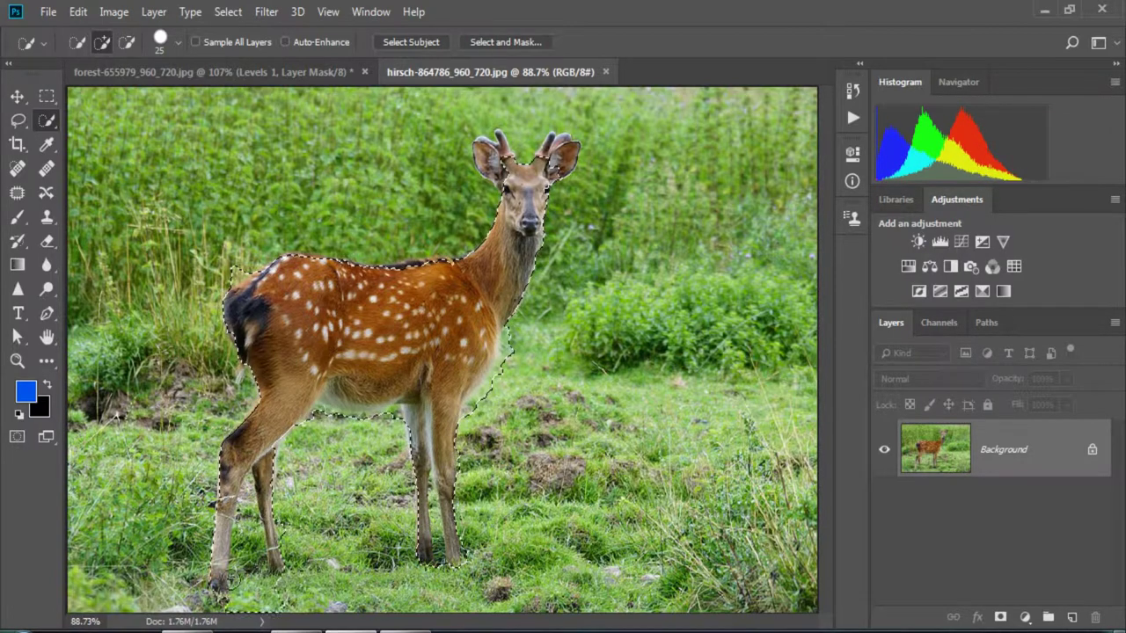
Add the right ear and left antler tip, then add and apply a layer mask on Layer 0.
left_click(552, 157)
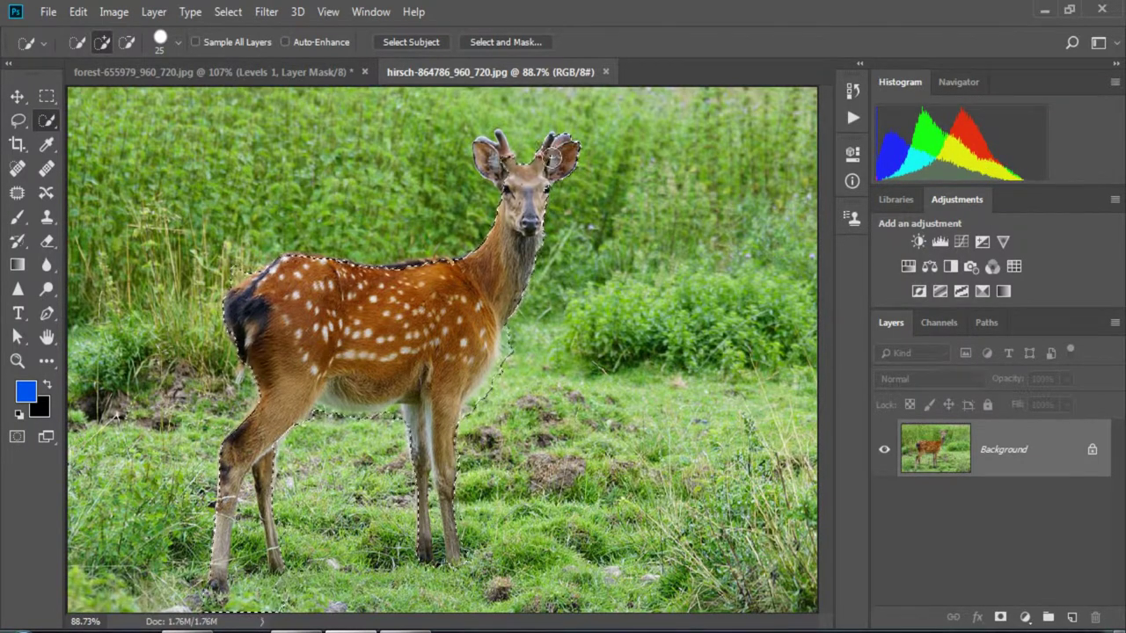
key("o")
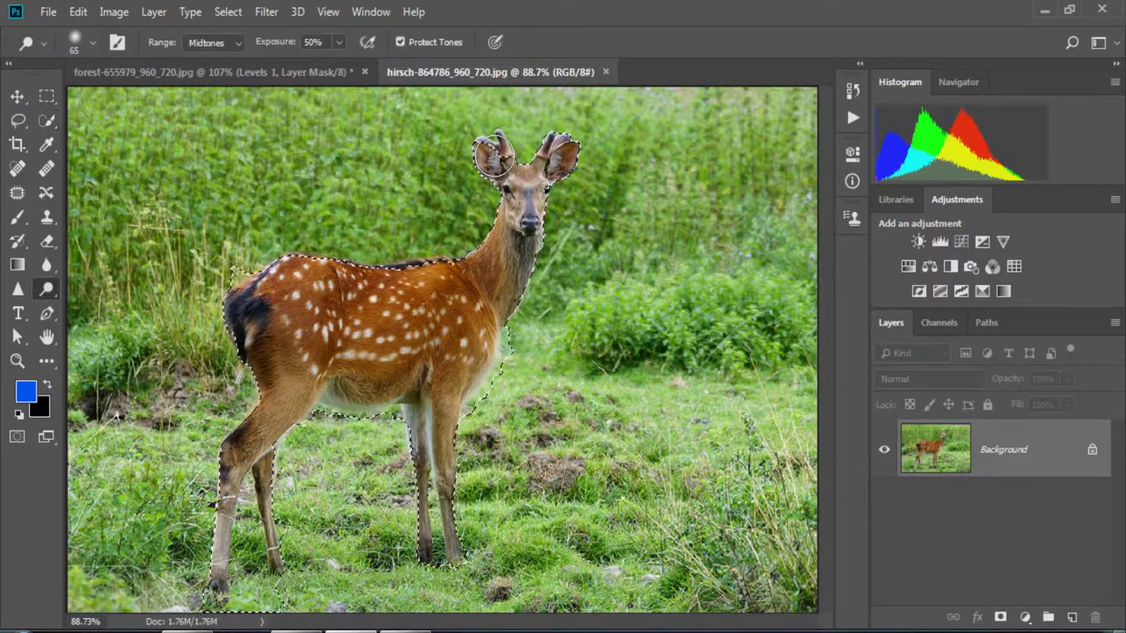
key("w")
left_click(499, 139)
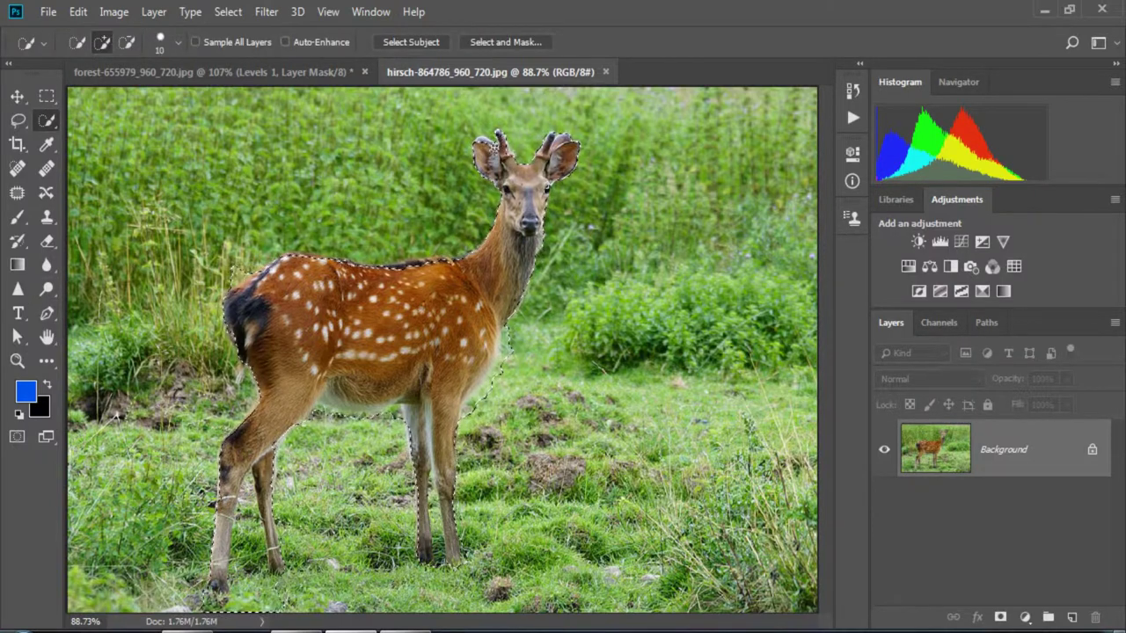
key("ctrl+minus")
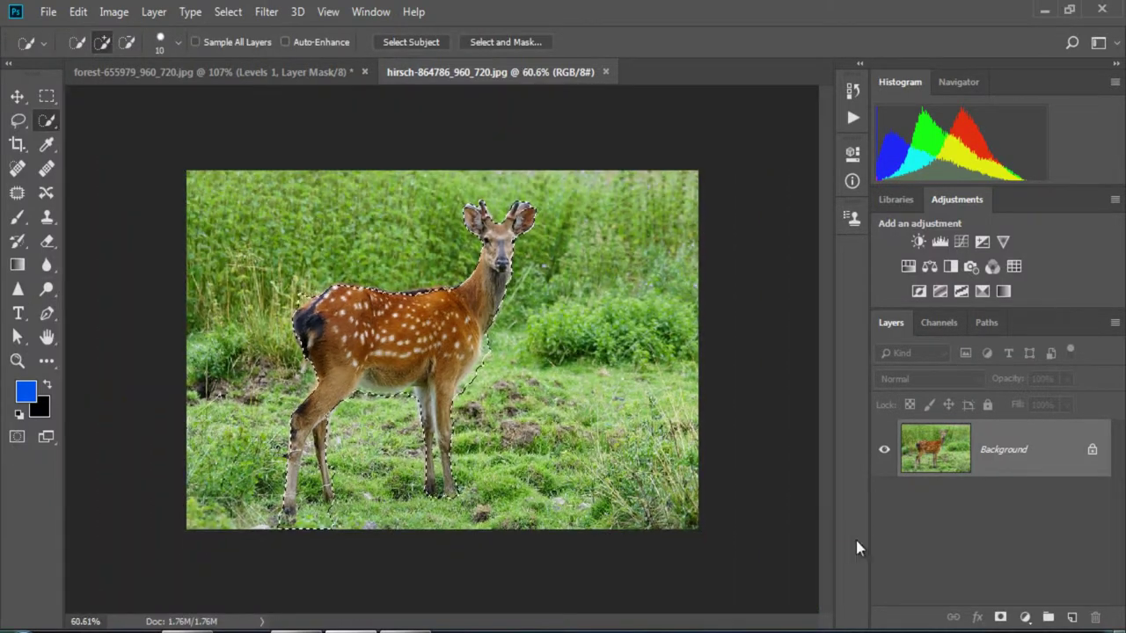
left_click(1000, 618)
right_click(1020, 466)
left_click(1007, 345)
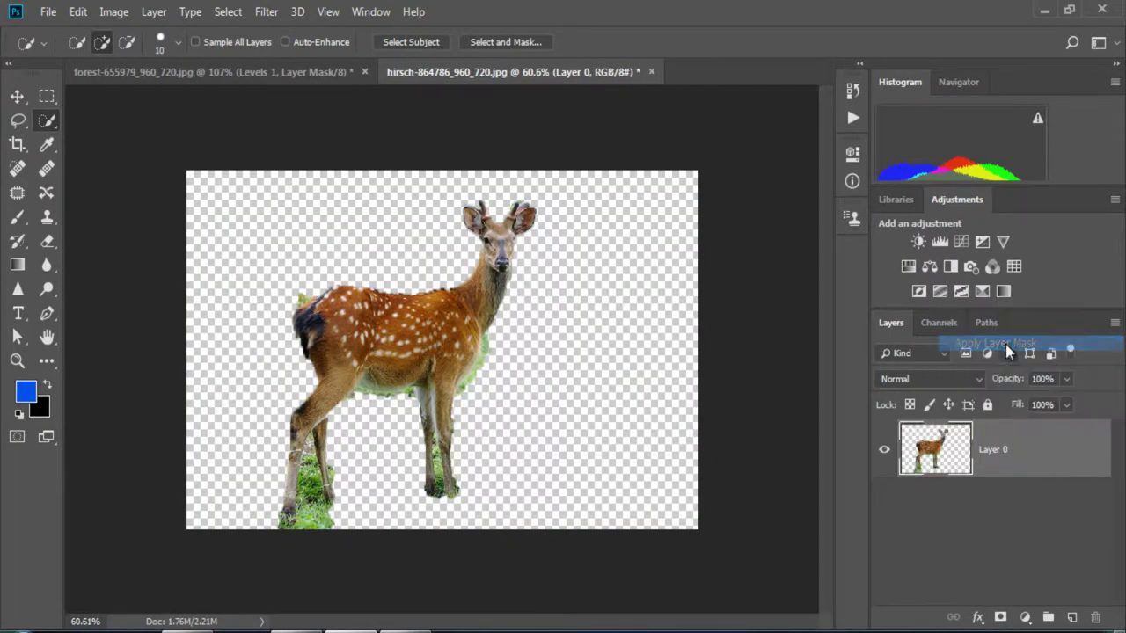
Drag the cut-out deer into the forest scene as a new layer.
left_click_drag(528, 72, 677, 182)
key("v")
left_click_drag(673, 254, 480, 357)
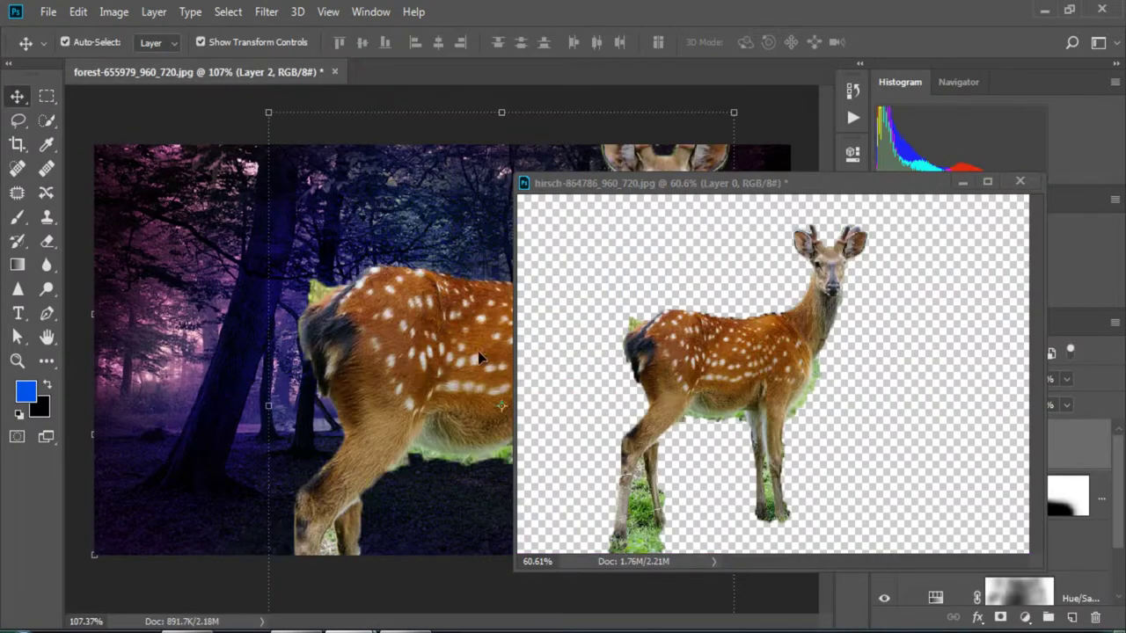
left_click(962, 183)
scroll(507, 295, "up", 2)
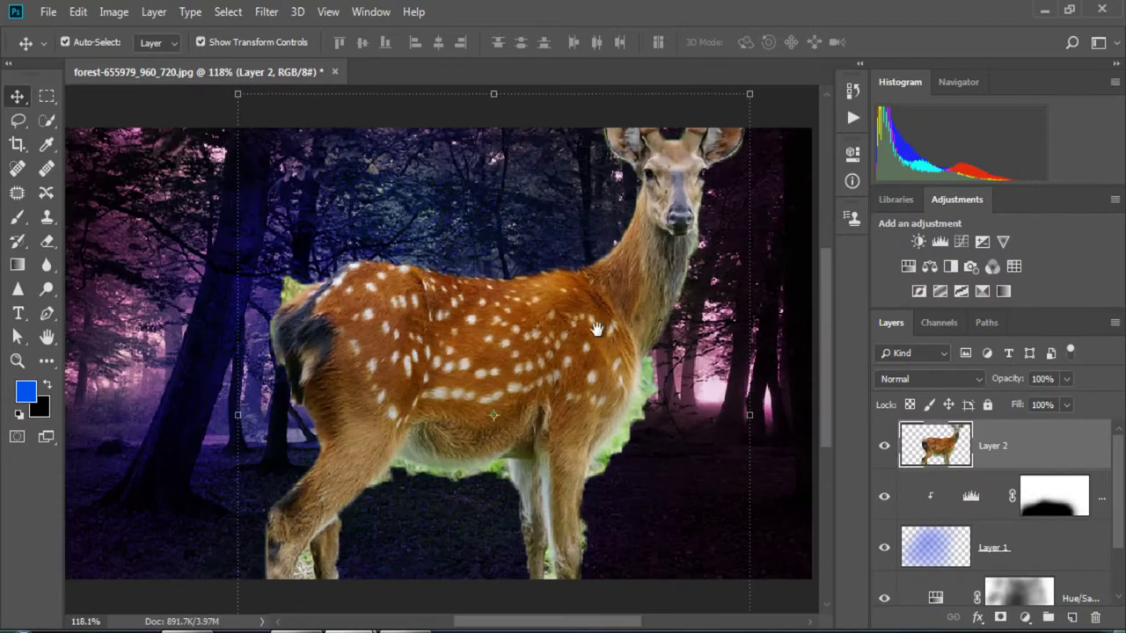
scroll(507, 296, "down", 1)
scroll(460, 372, "up", 2)
scroll(460, 372, "up", 2)
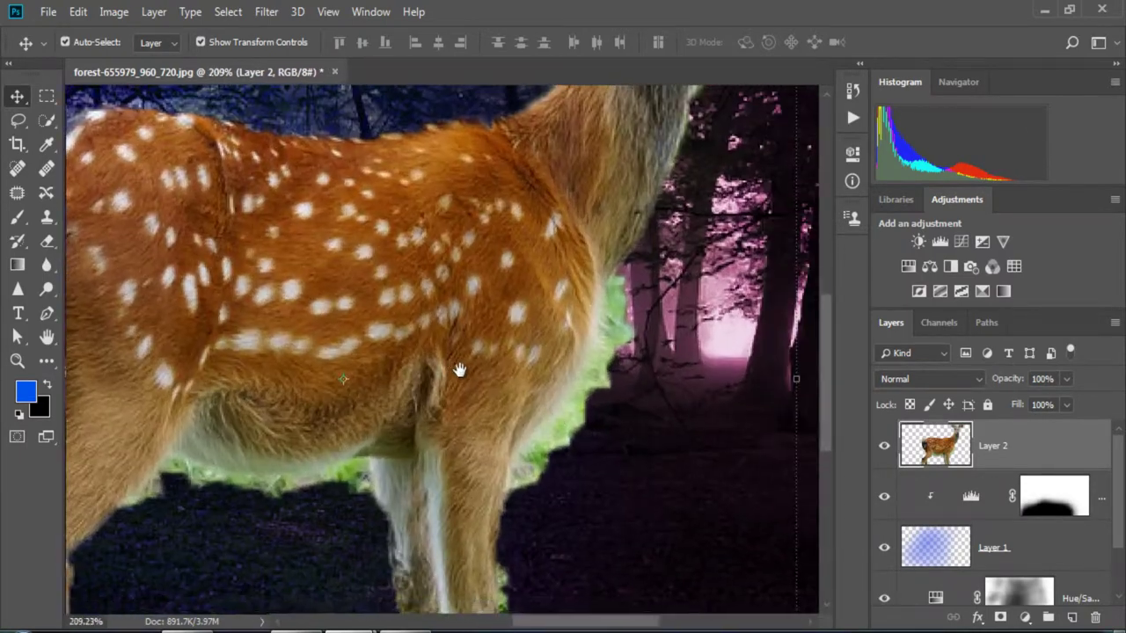
Erase the green fringe along the deer's chest and belly.
left_click(48, 239)
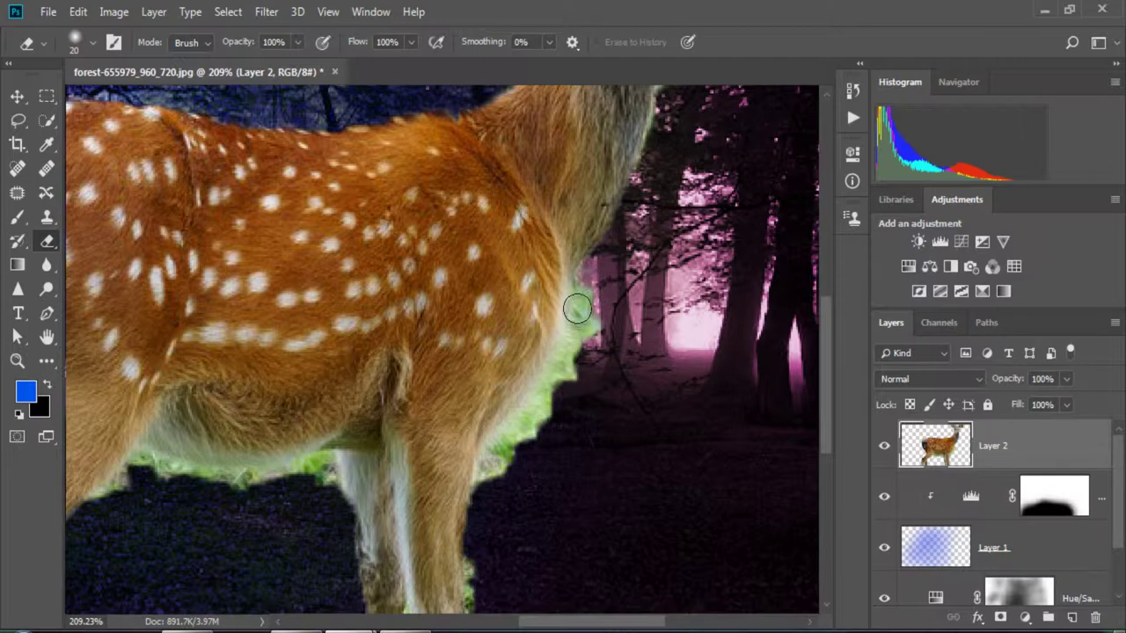
mouse_move(574, 314)
left_mouse_down()
mouse_move(483, 485)
mouse_move(573, 385)
mouse_move(495, 458)
left_mouse_up()
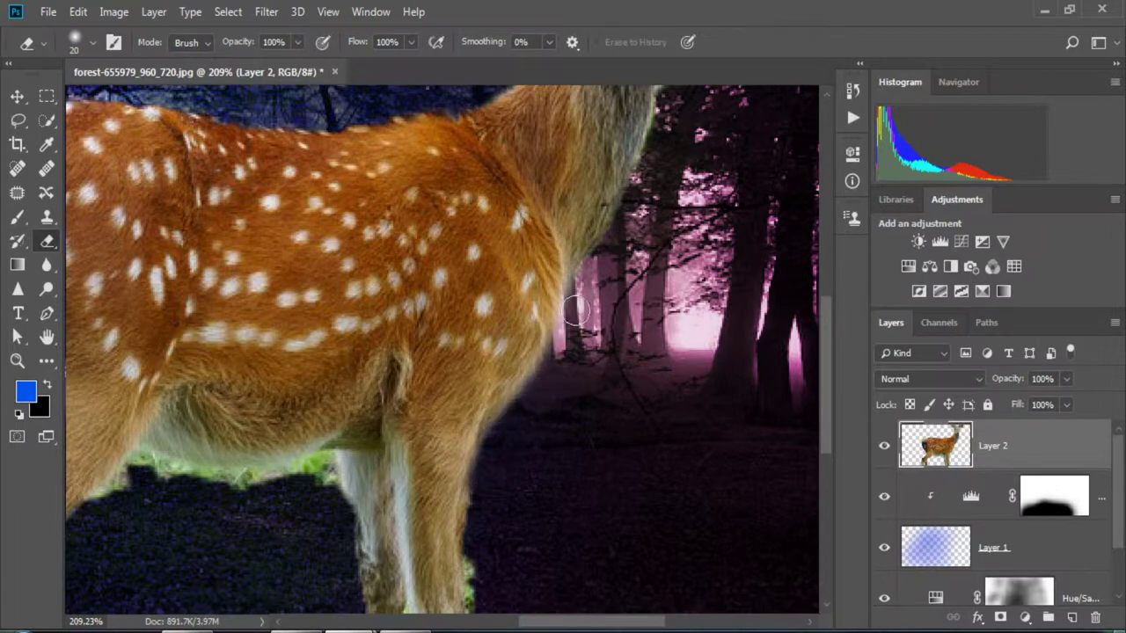
scroll(606, 248, "down", 2)
scroll(550, 467, "up", 2)
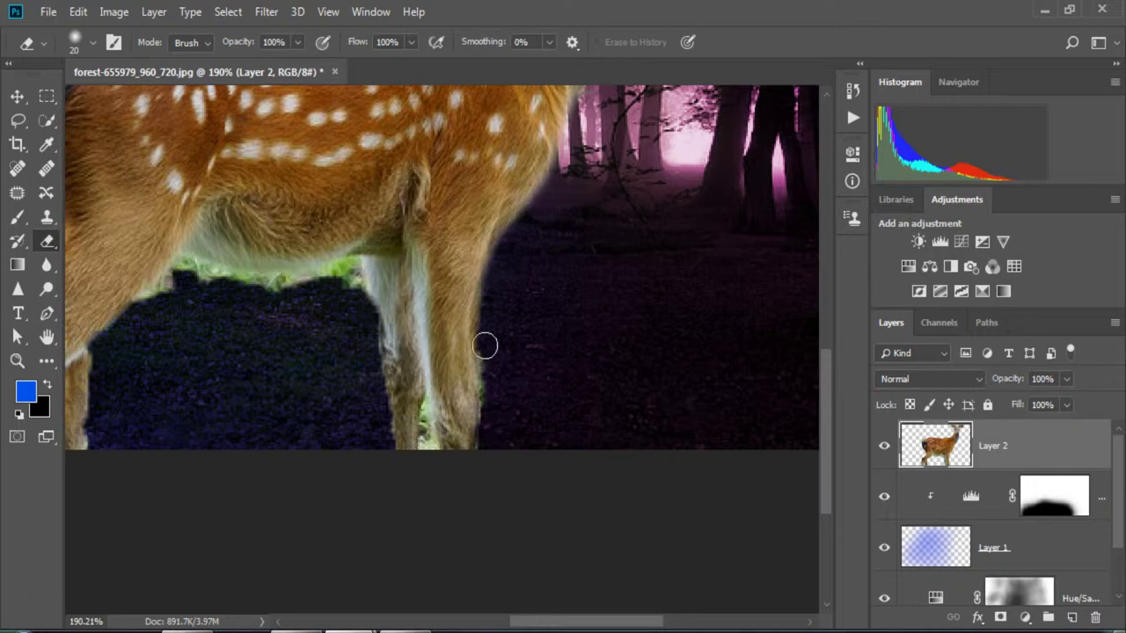
scroll(357, 291, "up", 1)
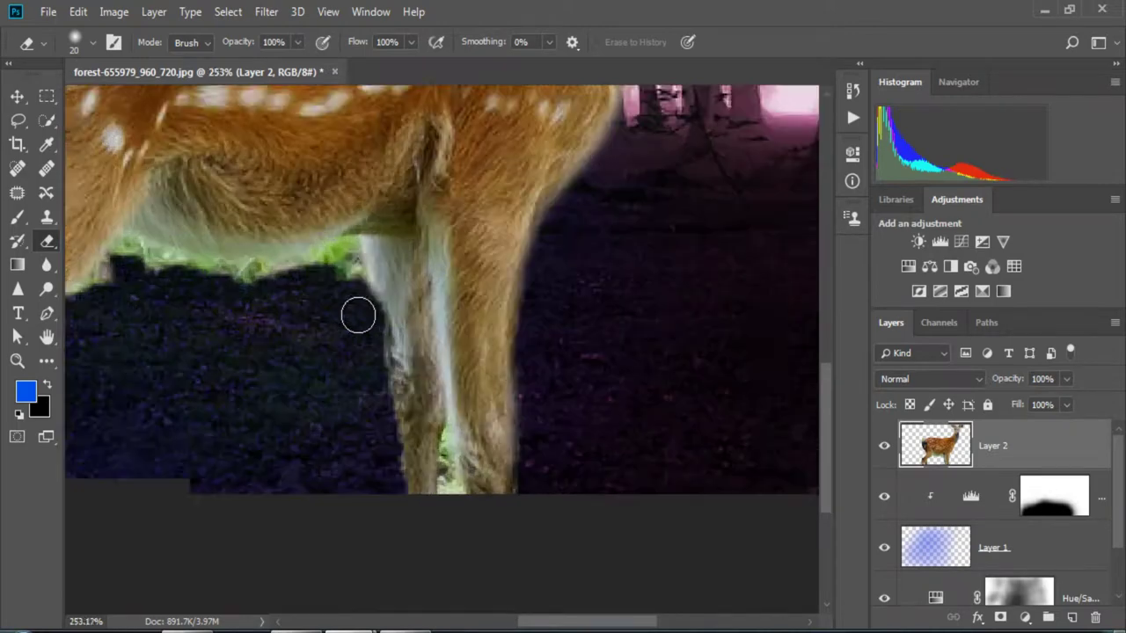
scroll(357, 314, "up", 1)
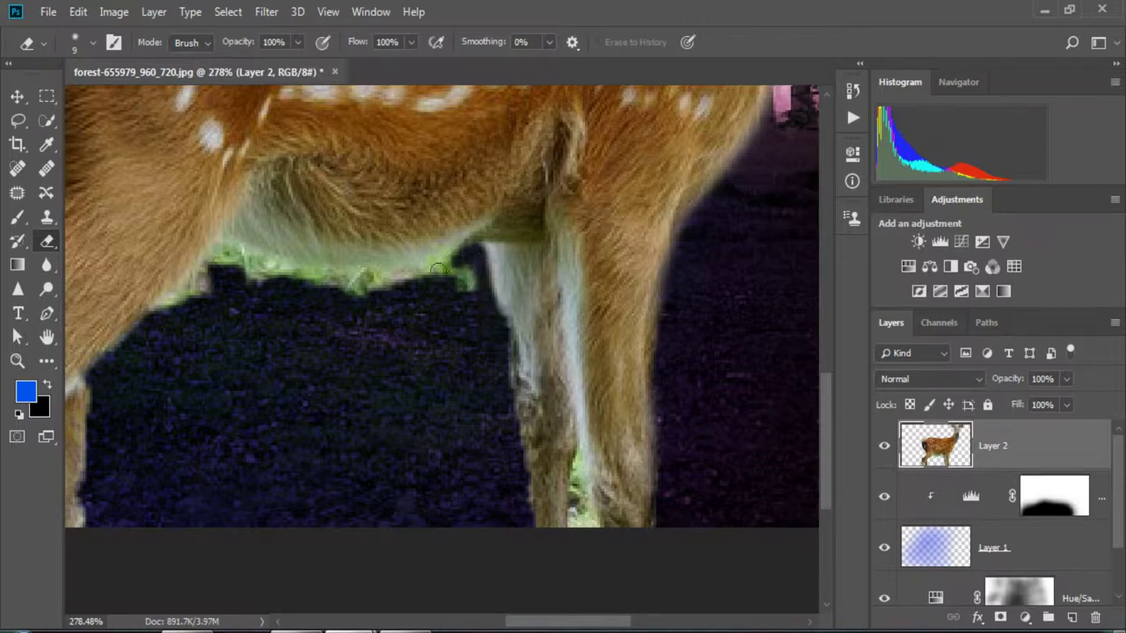
left_click_drag(388, 277, 227, 239)
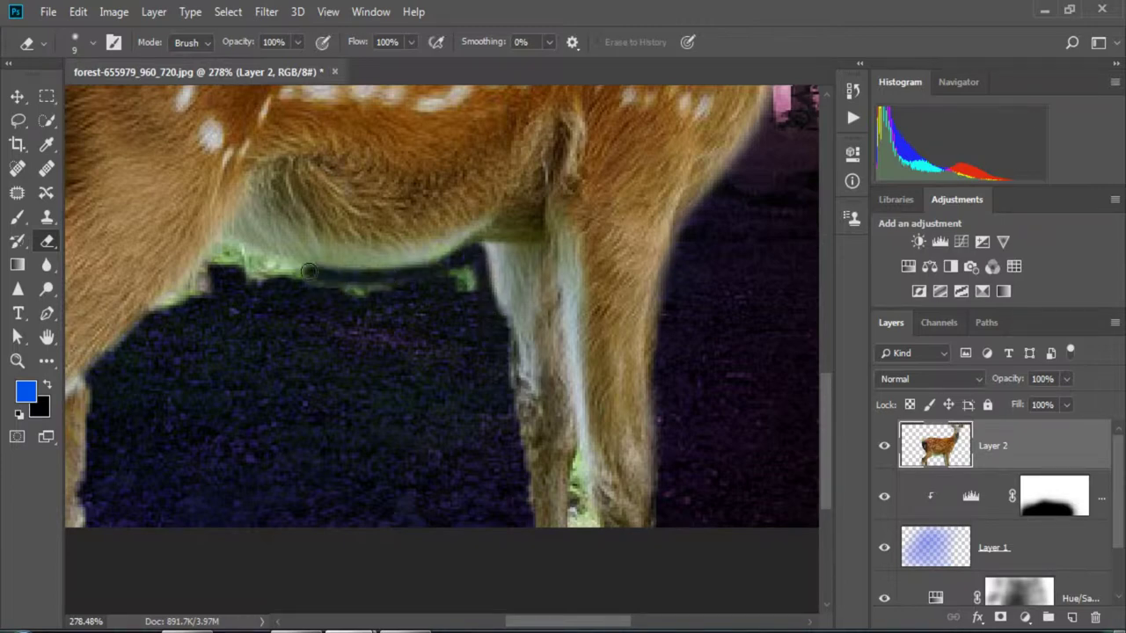
mouse_move(179, 302)
left_mouse_down()
mouse_move(221, 286)
mouse_move(185, 305)
left_mouse_up()
mouse_move(225, 267)
left_mouse_down()
mouse_move(409, 285)
mouse_move(289, 268)
left_mouse_up()
Erase the green fringe at the deer's rump.
scroll(250, 266, "down", 3)
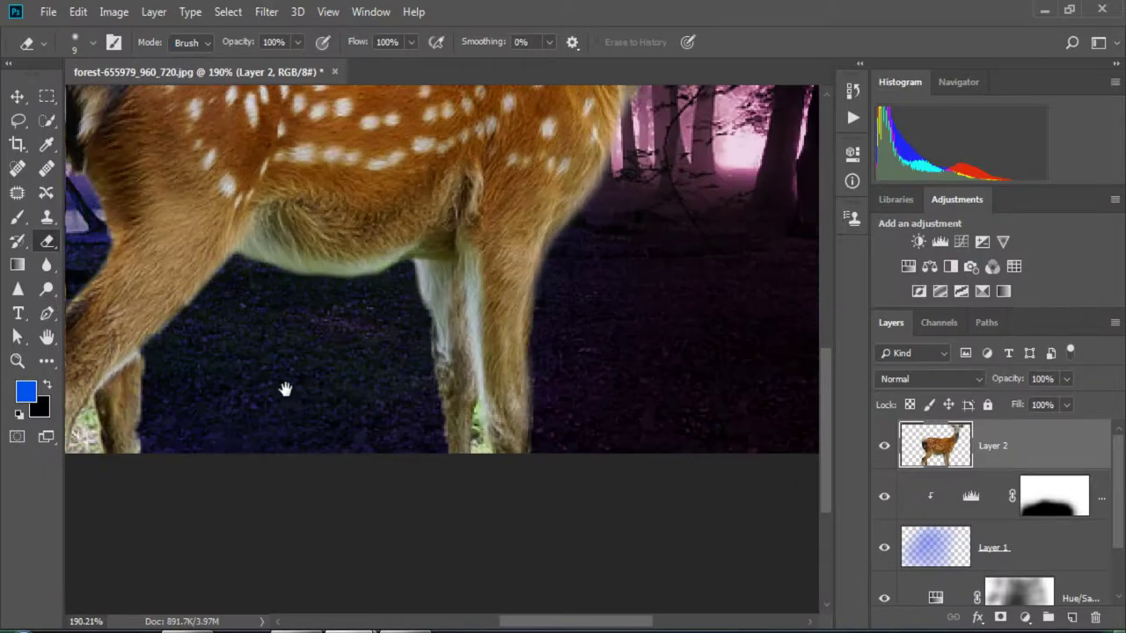
scroll(284, 387, "down", 1)
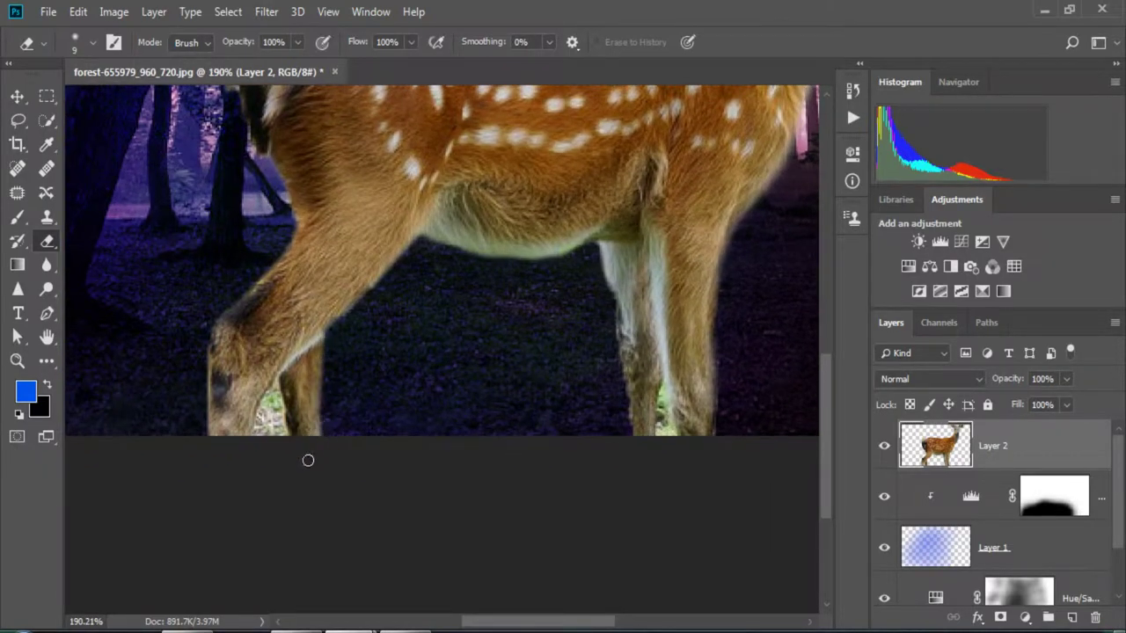
scroll(308, 460, "up", 1)
scroll(329, 438, "down", 1)
scroll(334, 329, "up", 3)
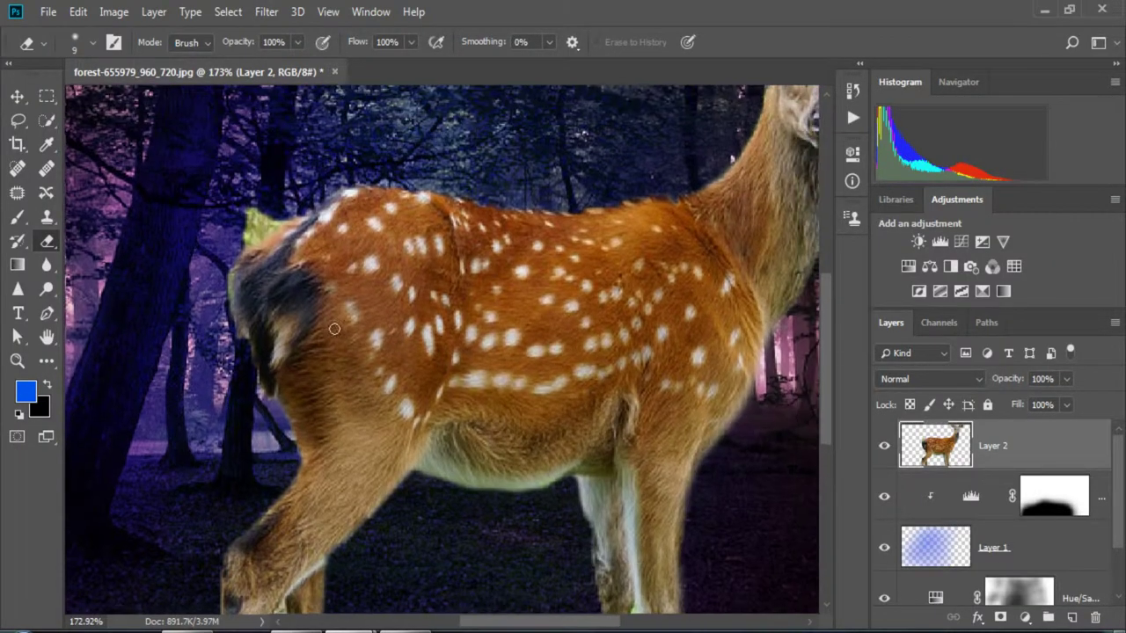
scroll(294, 222, "up", 2)
left_click_drag(260, 202, 209, 273)
scroll(202, 303, "right", 5)
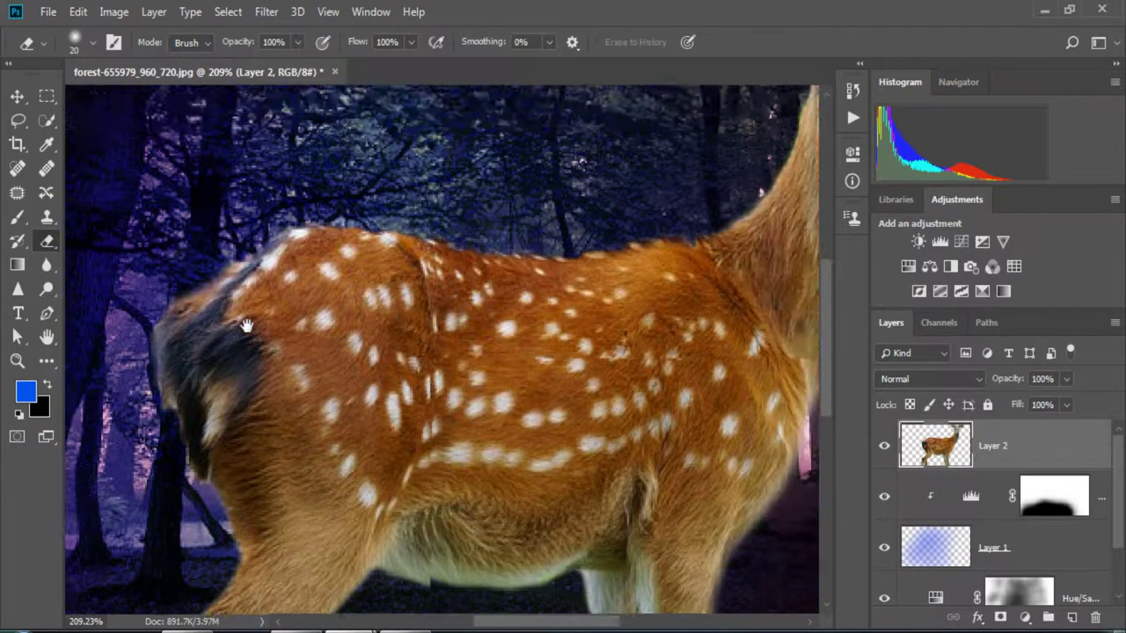
scroll(595, 445, "up", 3)
scroll(645, 314, "down", 2)
scroll(634, 325, "down", 3)
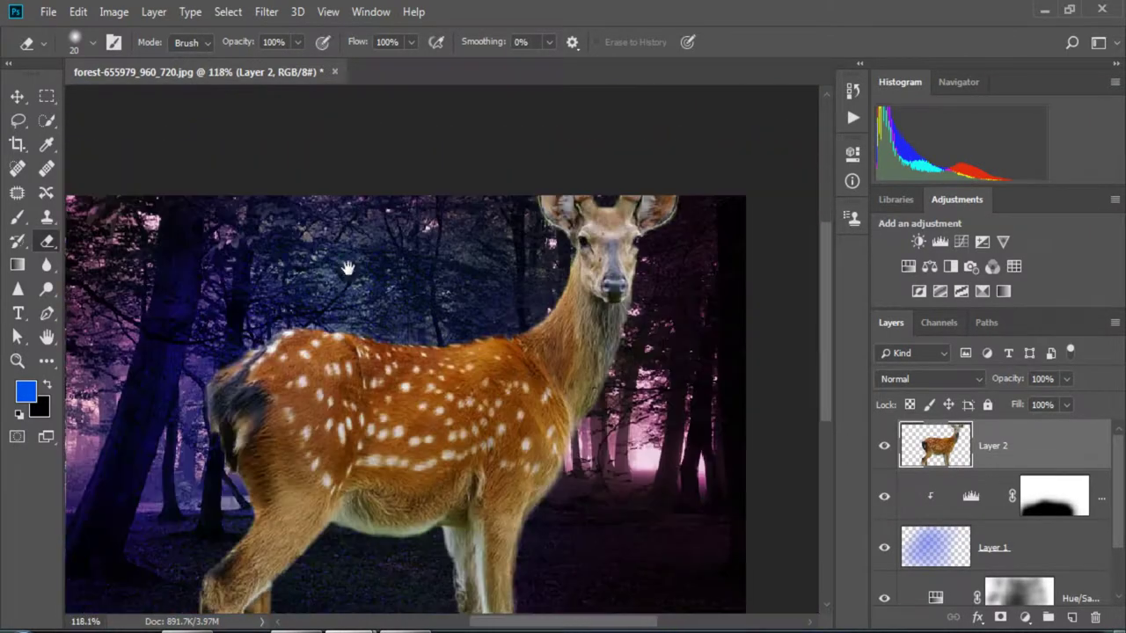
Erase the light fringe around the deer's left ear.
key("v")
scroll(591, 349, "up", 5)
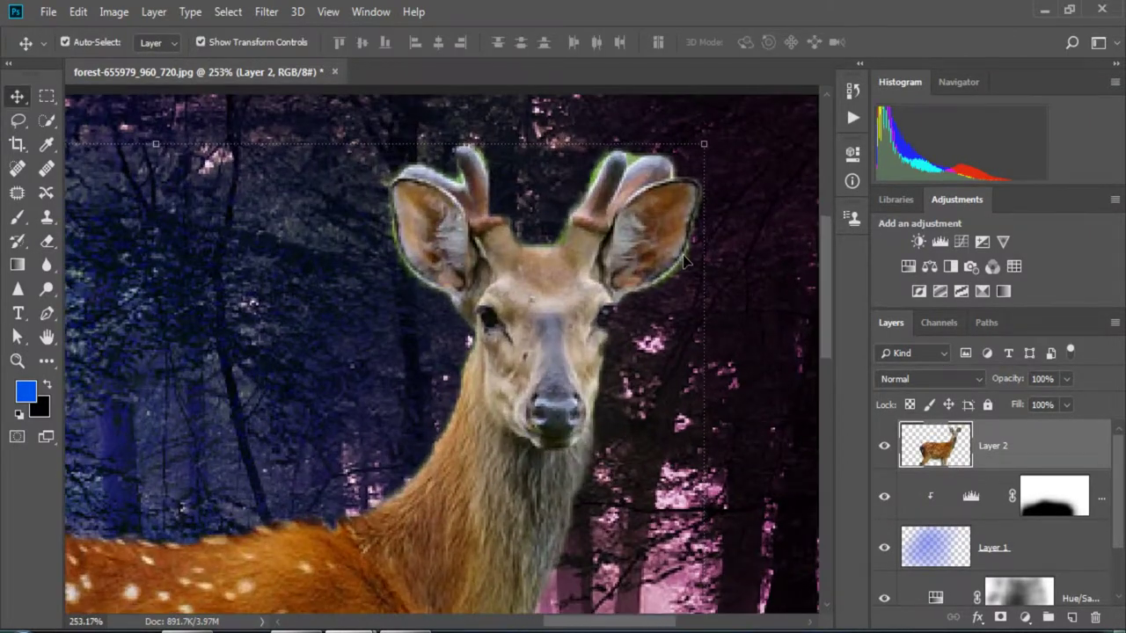
key("e")
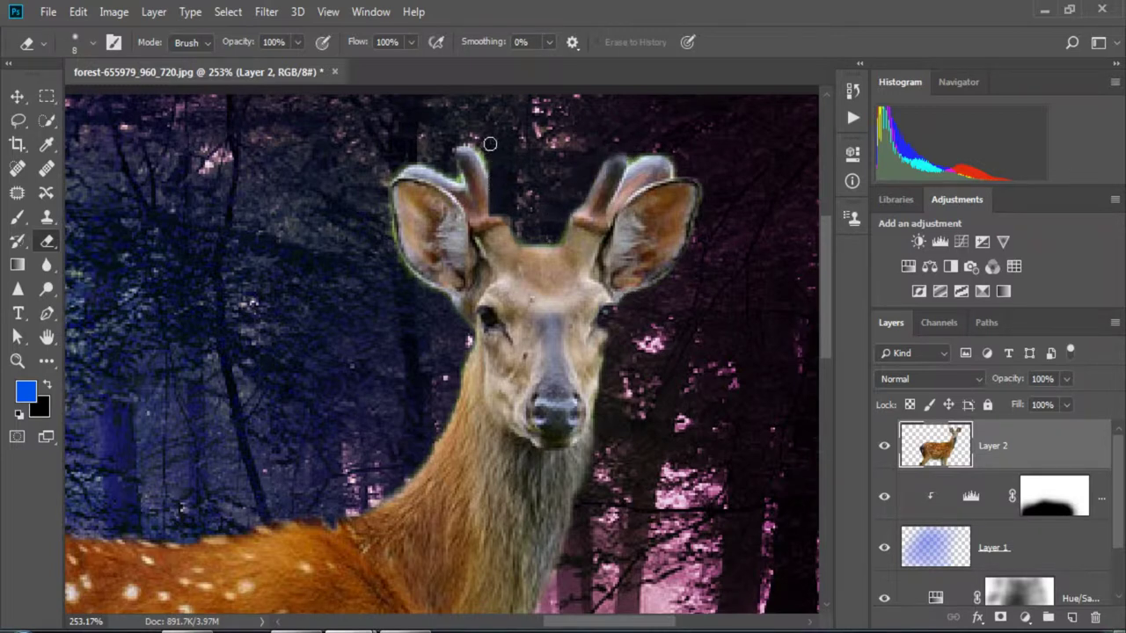
left_click_drag(449, 299, 386, 243)
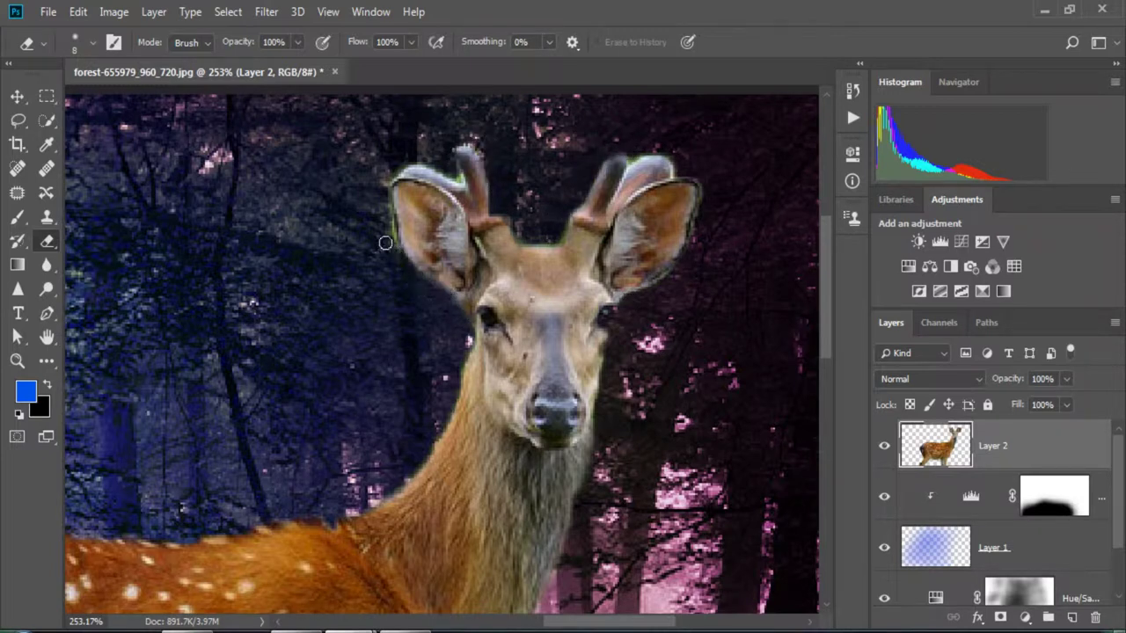
scroll(623, 316, "down", 3)
scroll(623, 317, "down", 2)
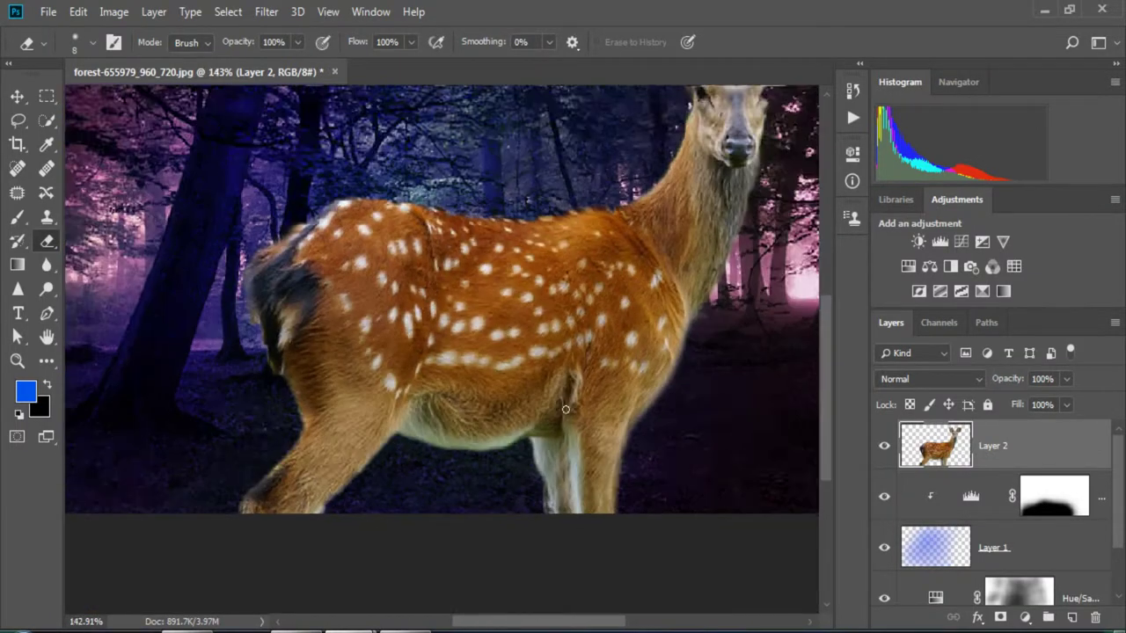
scroll(623, 317, "down", 2)
Move the deer higher in the forest scene and zoom in on its legs.
key("v")
left_click_drag(534, 386, 545, 201)
scroll(528, 440, "up", 2)
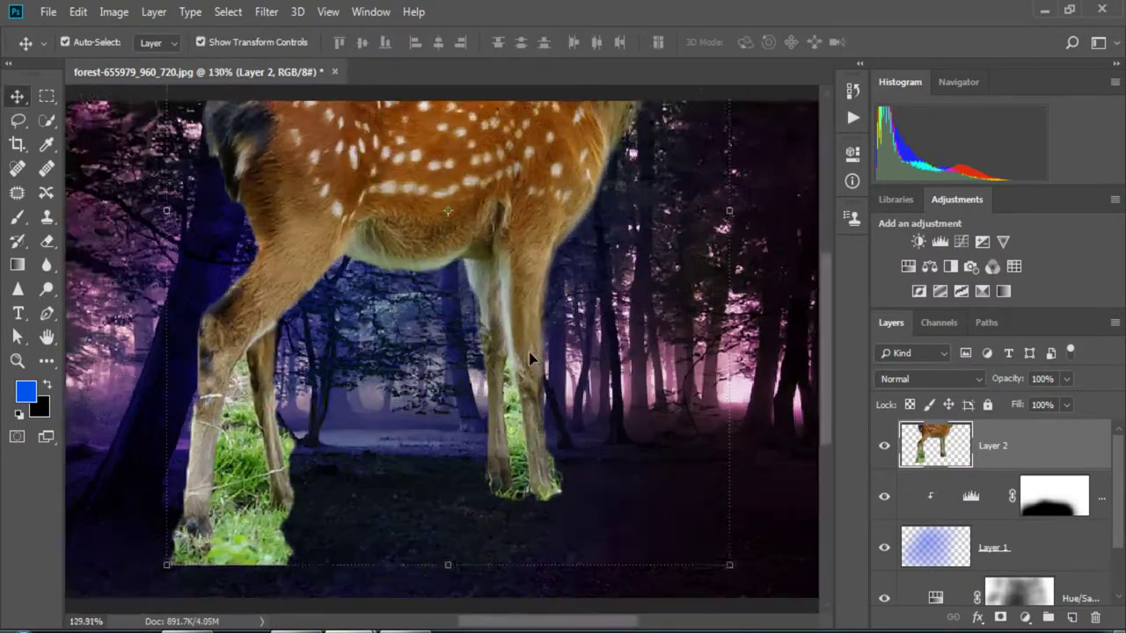
scroll(528, 440, "up", 3)
Erase the leftover green grass strip between the deer's legs.
key("e")
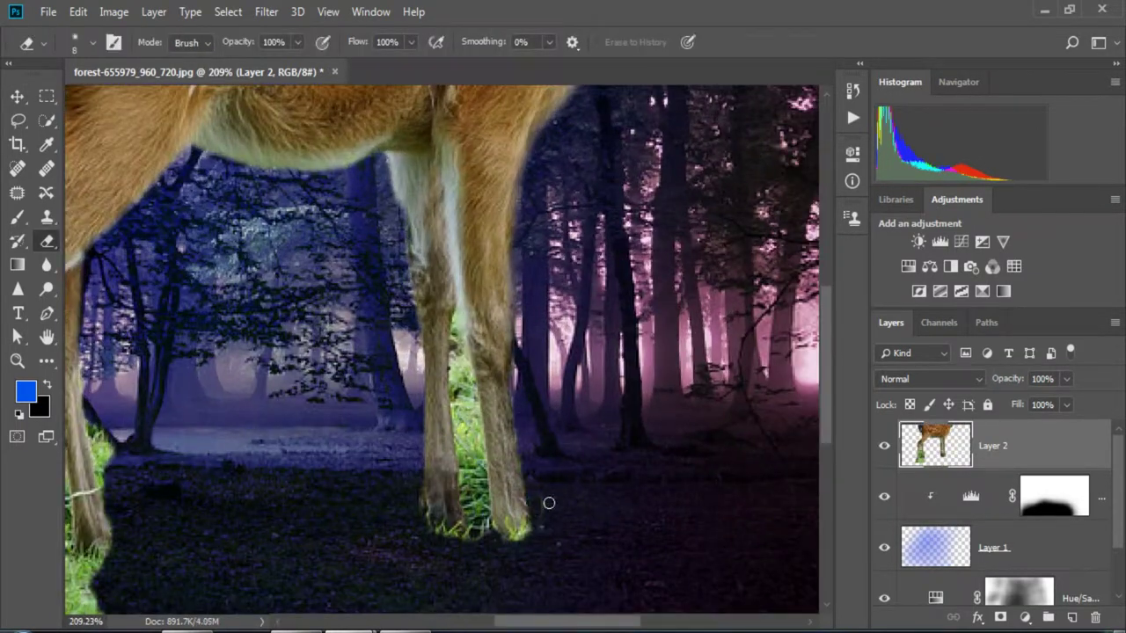
left_click_drag(512, 528, 479, 444)
scroll(492, 554, "up", 2)
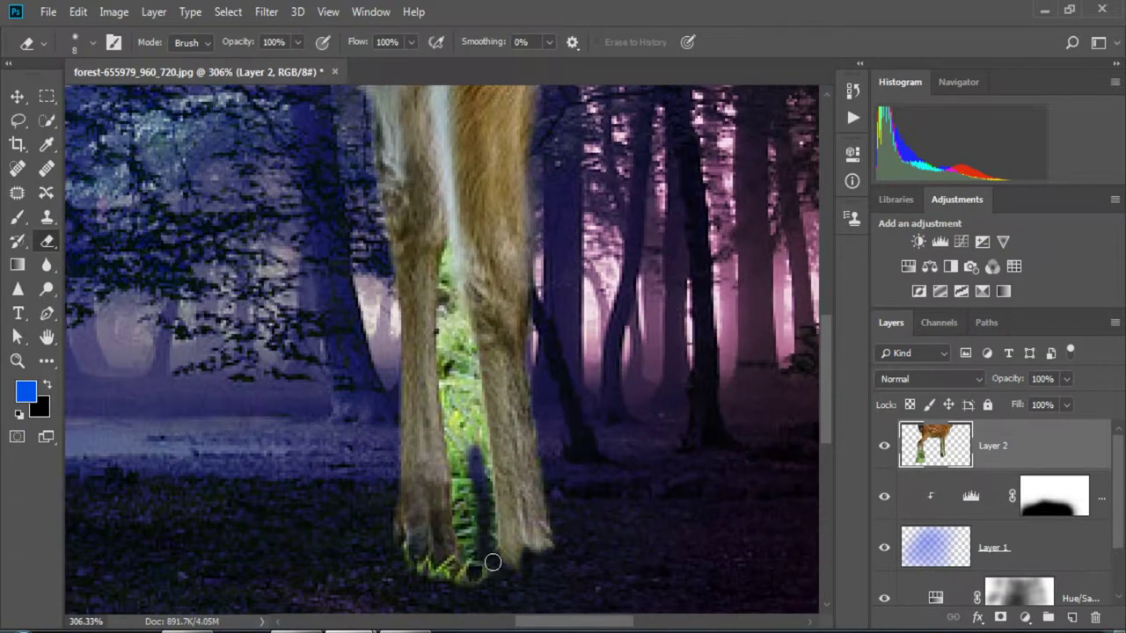
mouse_move(490, 551)
left_mouse_down()
mouse_move(455, 292)
mouse_move(483, 466)
left_mouse_up()
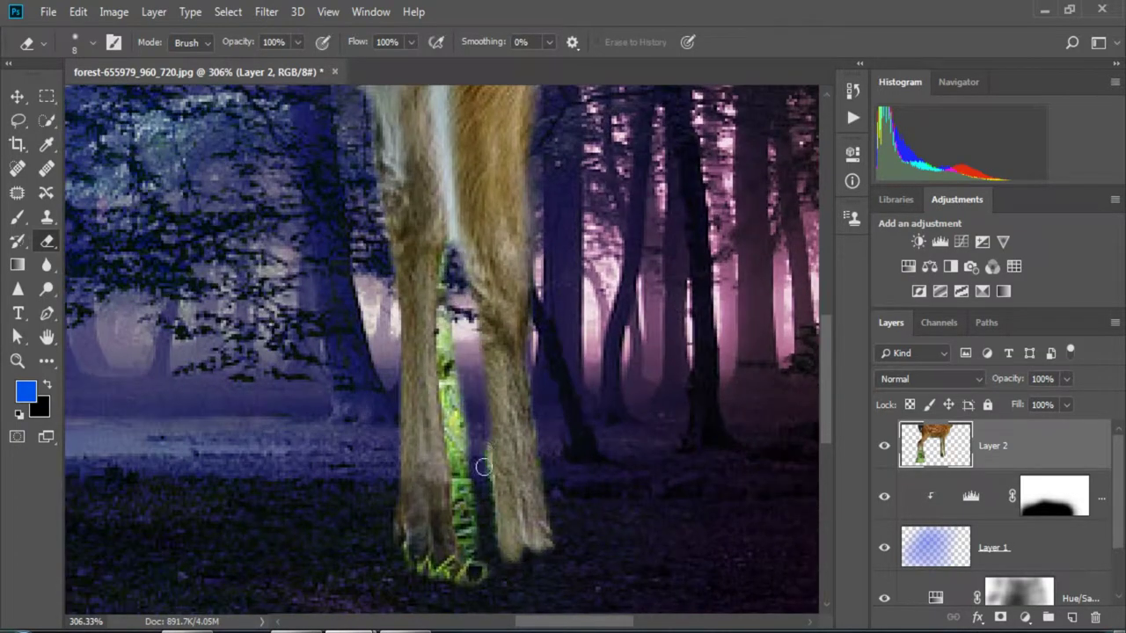
mouse_move(472, 585)
left_mouse_down()
mouse_move(444, 264)
mouse_move(490, 571)
mouse_move(449, 353)
left_mouse_up()
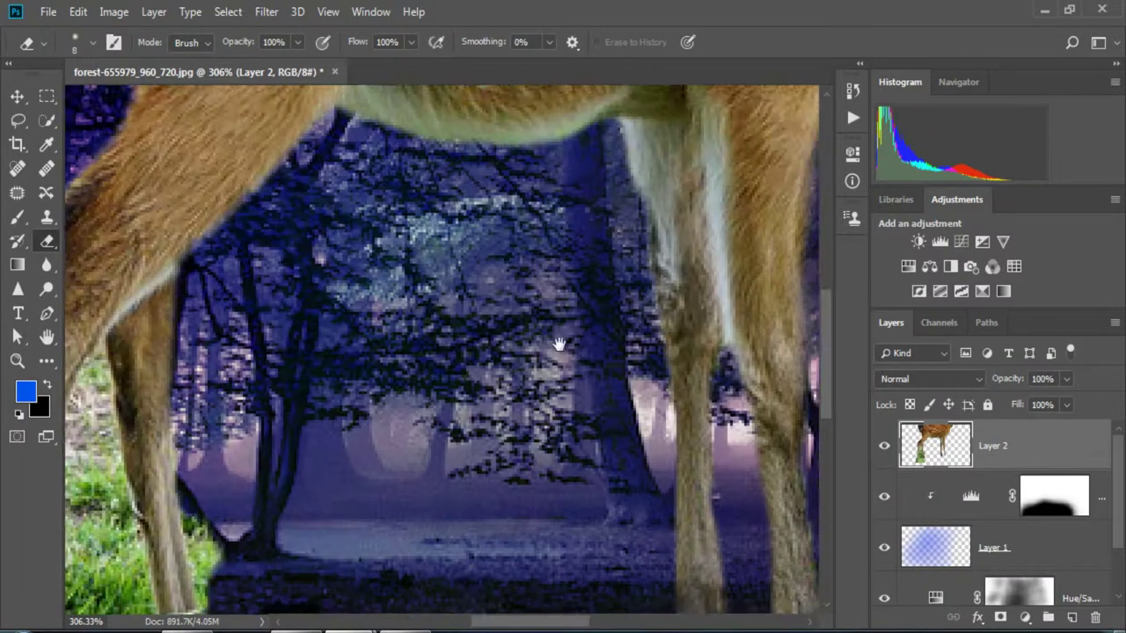
left_click_drag(393, 512, 383, 261)
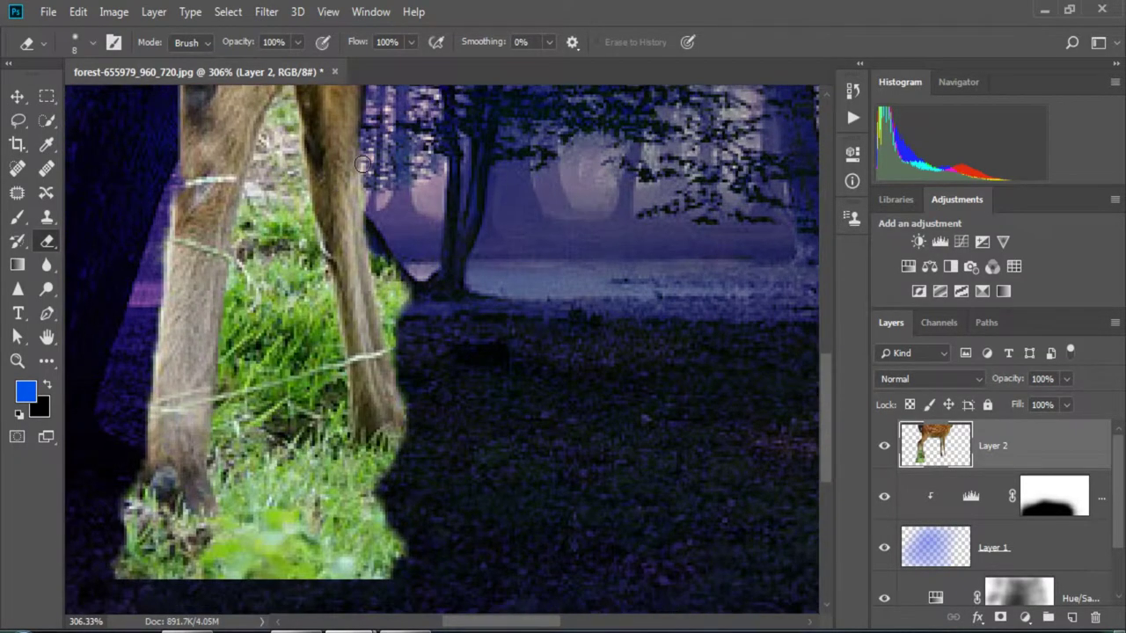
Erase grass along the edges of the back and front legs with a slightly larger eraser.
mouse_move(402, 368)
left_mouse_down()
mouse_move(384, 271)
mouse_move(400, 276)
mouse_move(391, 445)
mouse_move(286, 568)
mouse_move(139, 503)
mouse_move(166, 513)
mouse_move(171, 540)
mouse_move(395, 545)
mouse_move(361, 539)
mouse_move(375, 525)
mouse_move(338, 422)
mouse_move(308, 233)
left_mouse_up()
key("bracketright")
key("bracketright")
left_click_drag(321, 368, 325, 444)
mouse_move(307, 266)
left_mouse_down()
mouse_move(288, 174)
mouse_move(290, 207)
mouse_move(240, 396)
mouse_move(229, 528)
mouse_move(241, 351)
mouse_move(273, 189)
left_mouse_up()
mouse_move(230, 515)
left_mouse_down()
mouse_move(226, 593)
mouse_move(288, 262)
mouse_move(247, 594)
left_mouse_up()
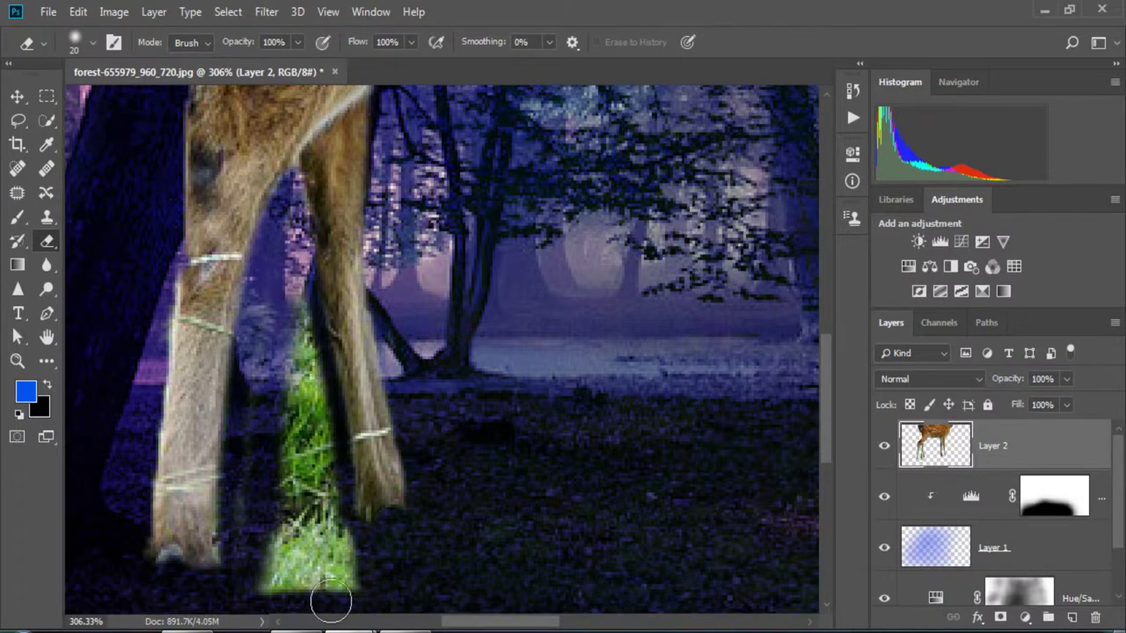
mouse_move(329, 603)
left_mouse_down()
mouse_move(291, 387)
mouse_move(281, 457)
mouse_move(267, 332)
left_mouse_up()
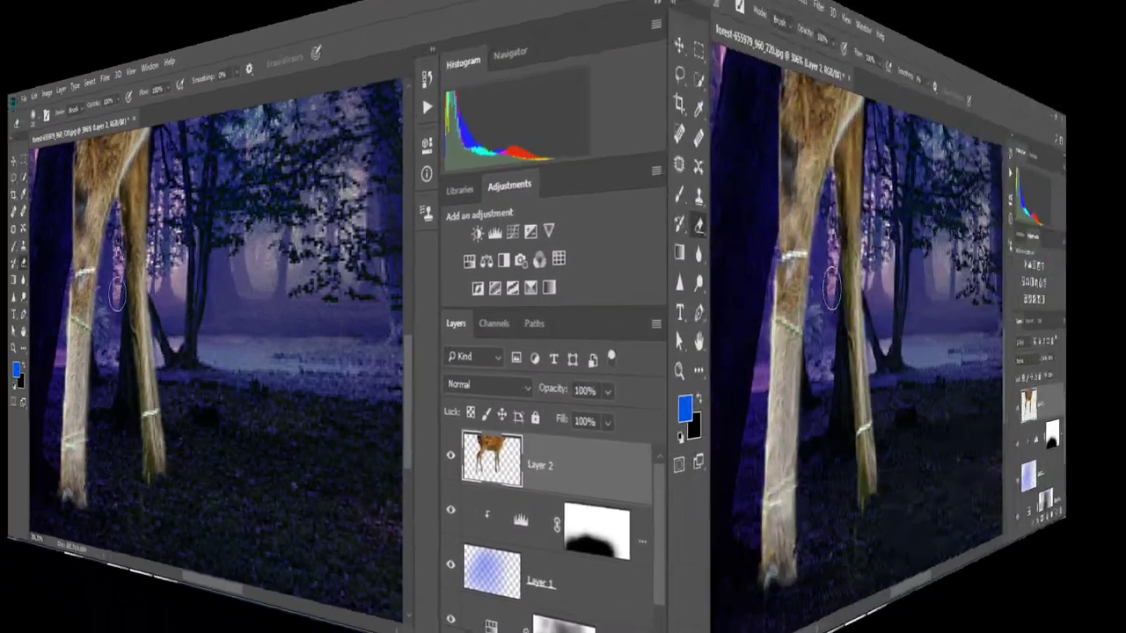
Scale the deer on Layer 2 down to about 22% and centre it in the forest clearing.
scroll(277, 469, "down", 5)
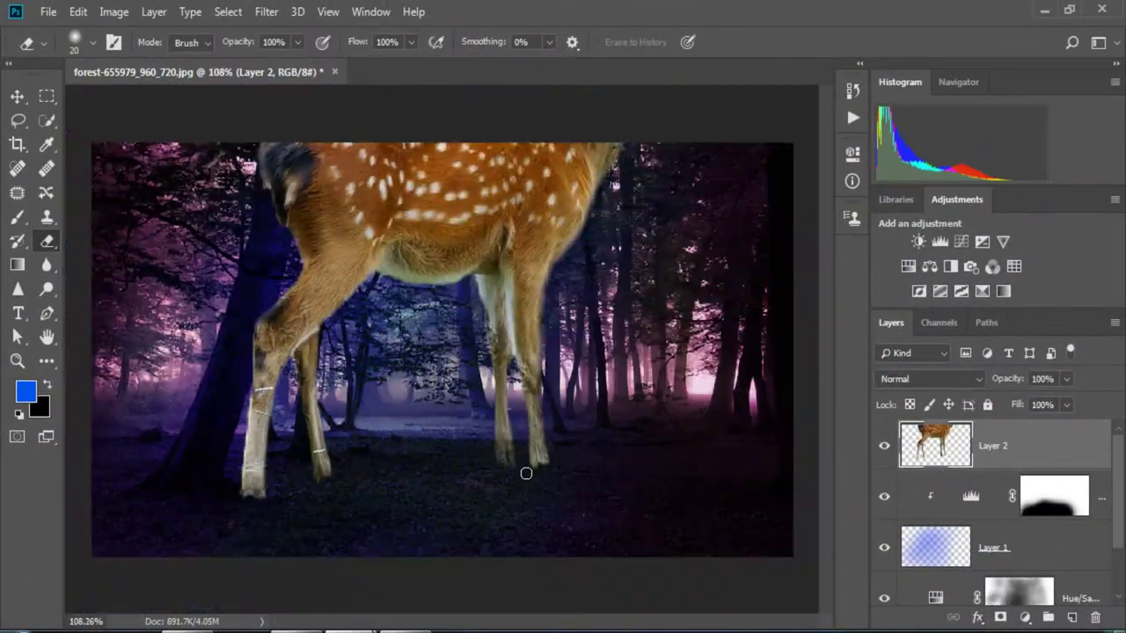
scroll(525, 469, "down", 1)
key("v")
left_click_drag(532, 264, 528, 299)
scroll(527, 299, "down", 1)
scroll(538, 253, "down", 1)
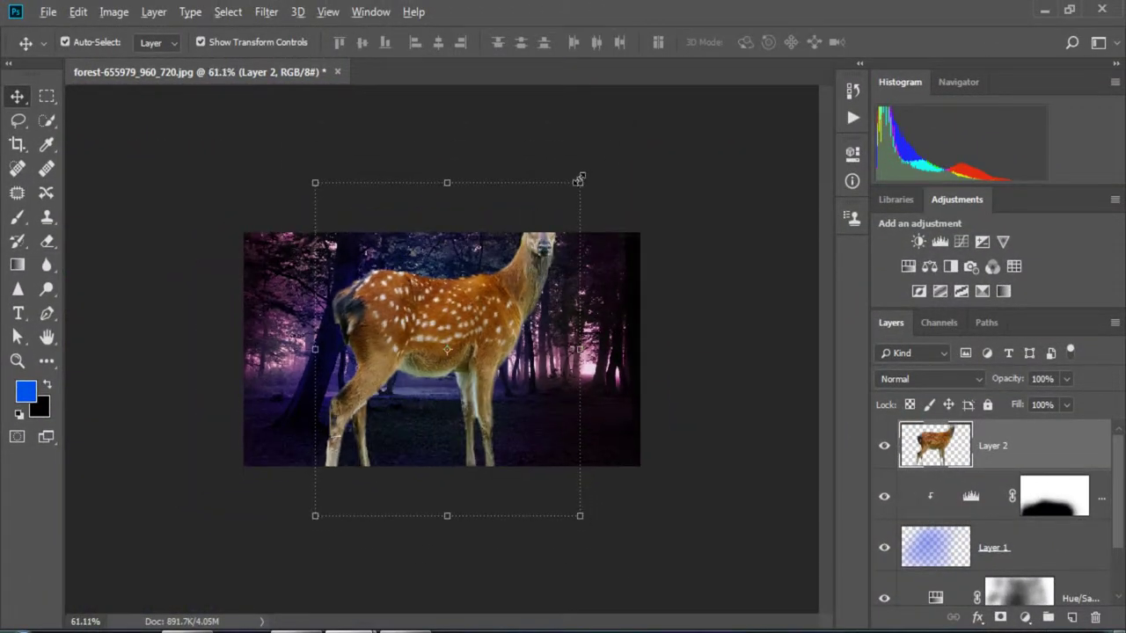
left_click_drag(583, 181, 540, 264)
scroll(510, 316, "up", 1)
scroll(482, 336, "up", 3)
left_click_drag(482, 336, 462, 385)
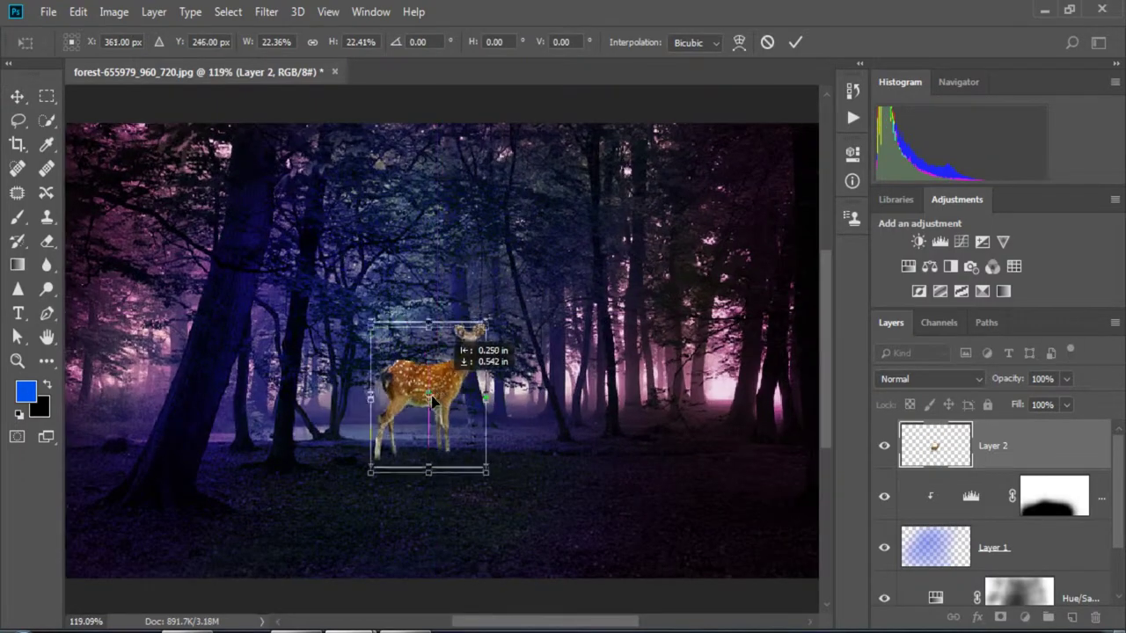
key("Return")
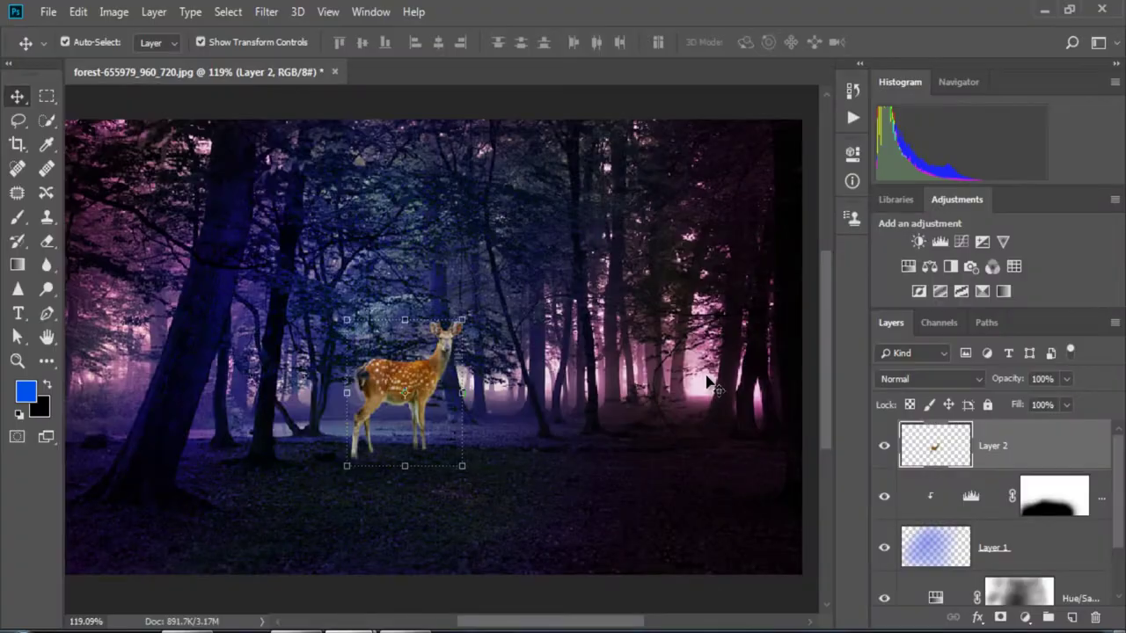
scroll(475, 391, "down", 1)
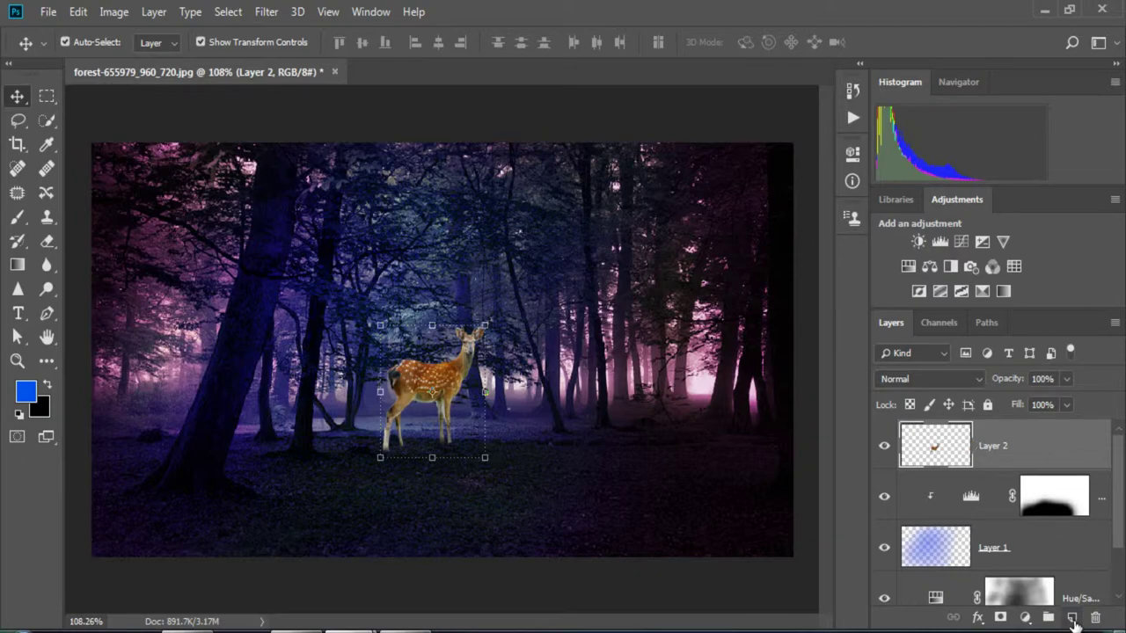
Add a new empty Layer 3 and set the brush foreground colour to white.
left_click(1072, 618)
left_click(18, 217)
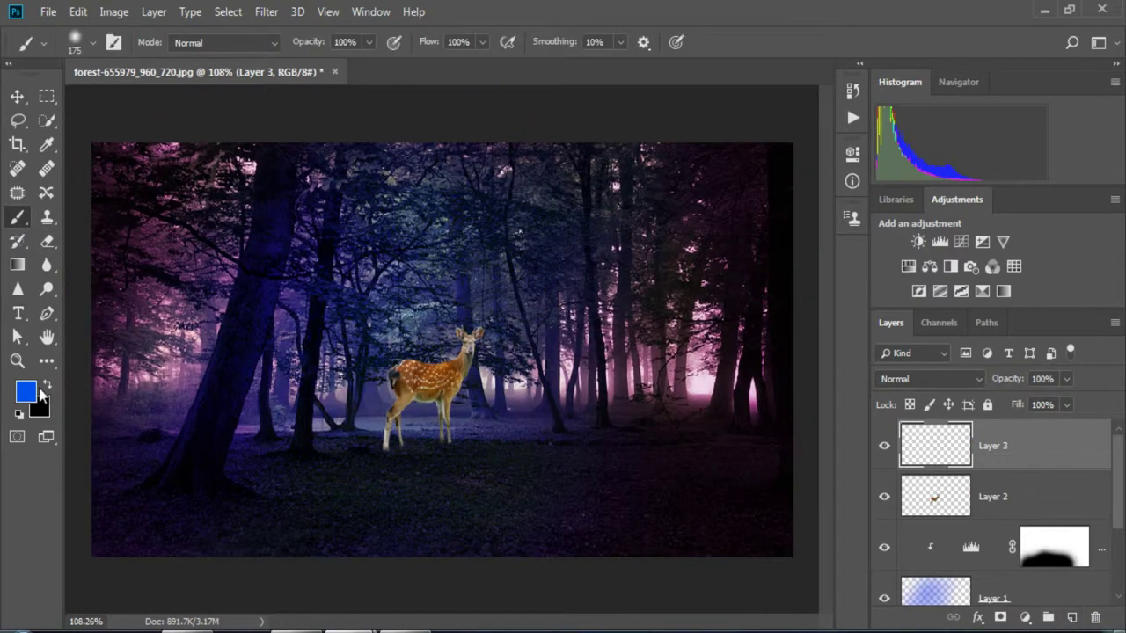
left_click(26, 391)
left_click(531, 123)
left_click(932, 114)
Paint a large soft white glow around the deer and move Layer 3 below Layer 2.
key("bracketright")
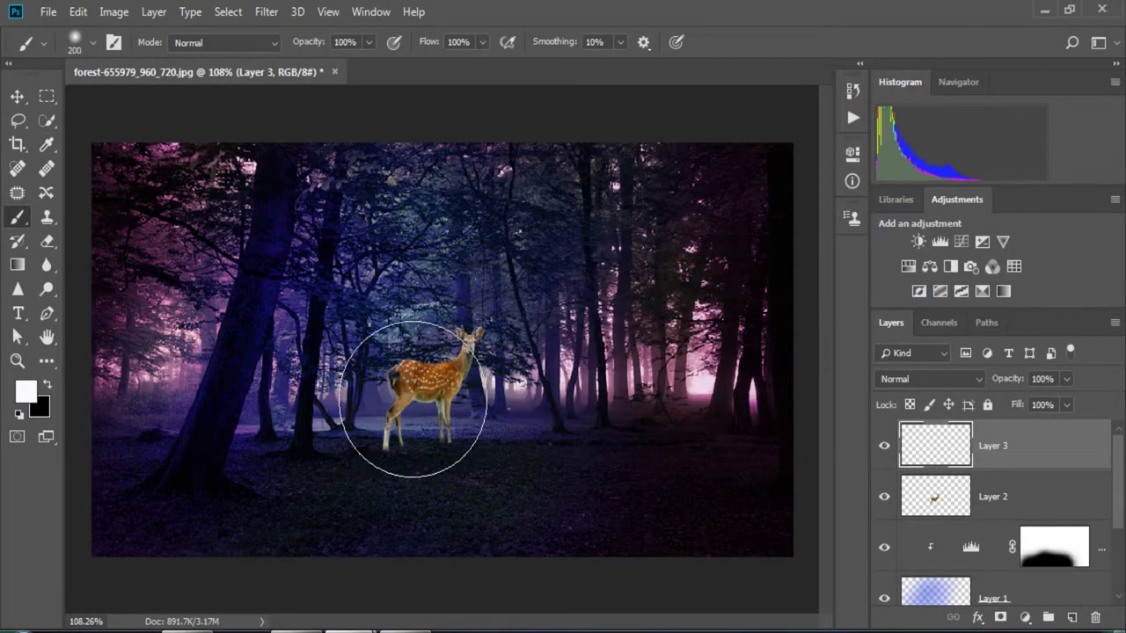
key("bracketright")
key("bracketright")
key("bracketright")
left_click(429, 384)
scroll(664, 333, "down", 3)
scroll(664, 332, "up", 1)
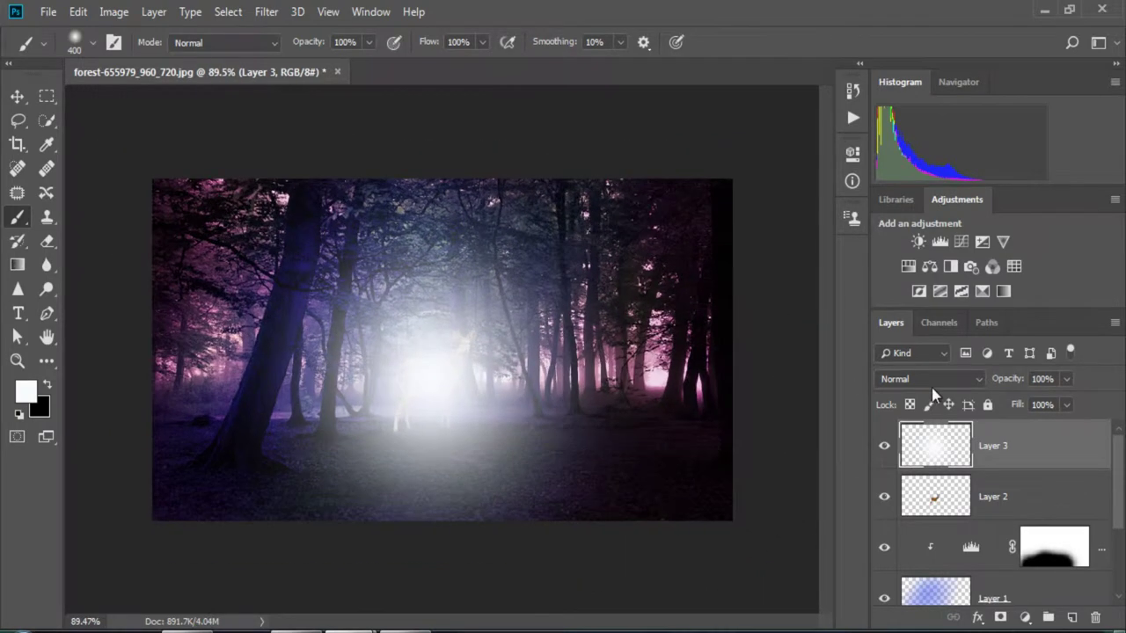
key("ctrl+bracketleft")
scroll(445, 407, "up", 1)
scroll(445, 407, "up", 1)
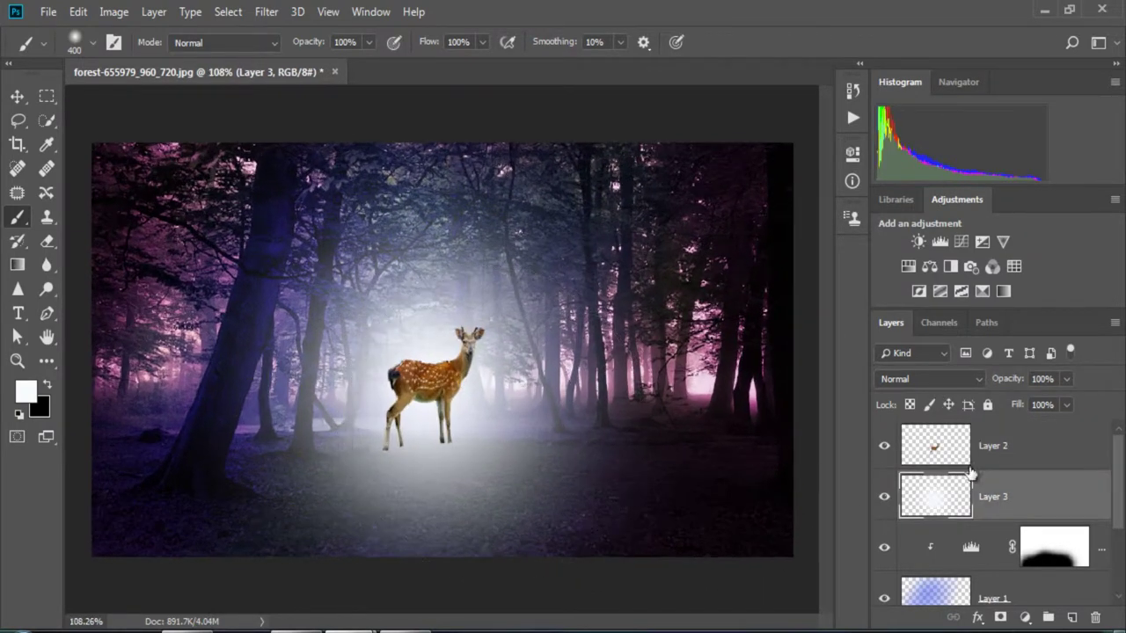
left_click(1011, 446)
Add a Curves adjustment pulled down to black and clip it to the deer's Layer 2.
left_click(1024, 618)
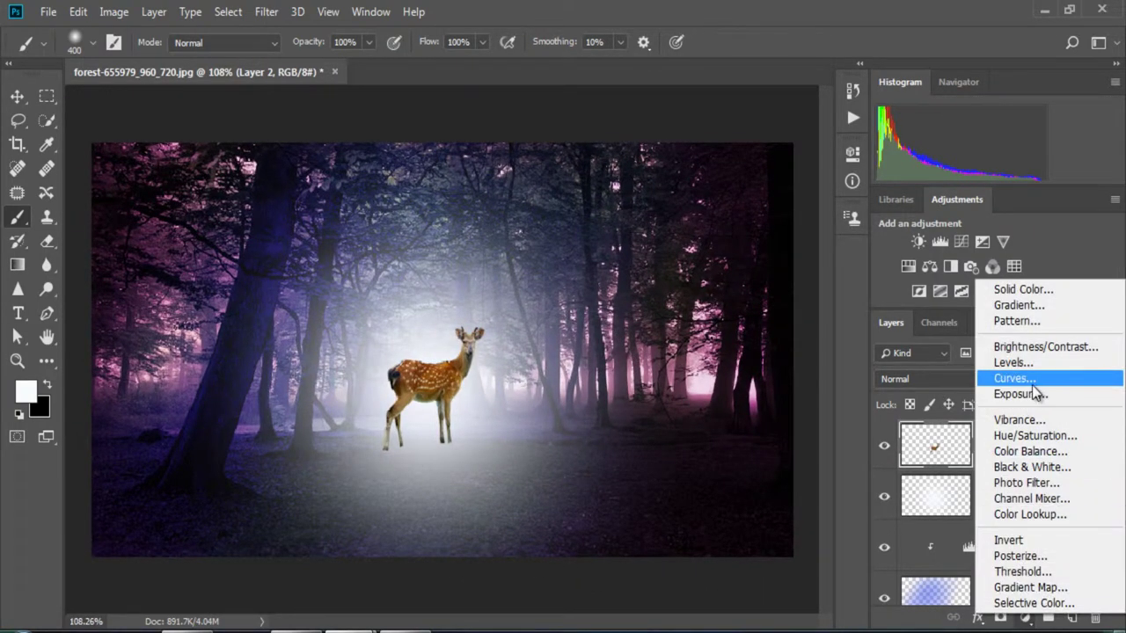
left_click(1033, 376)
left_click(739, 330)
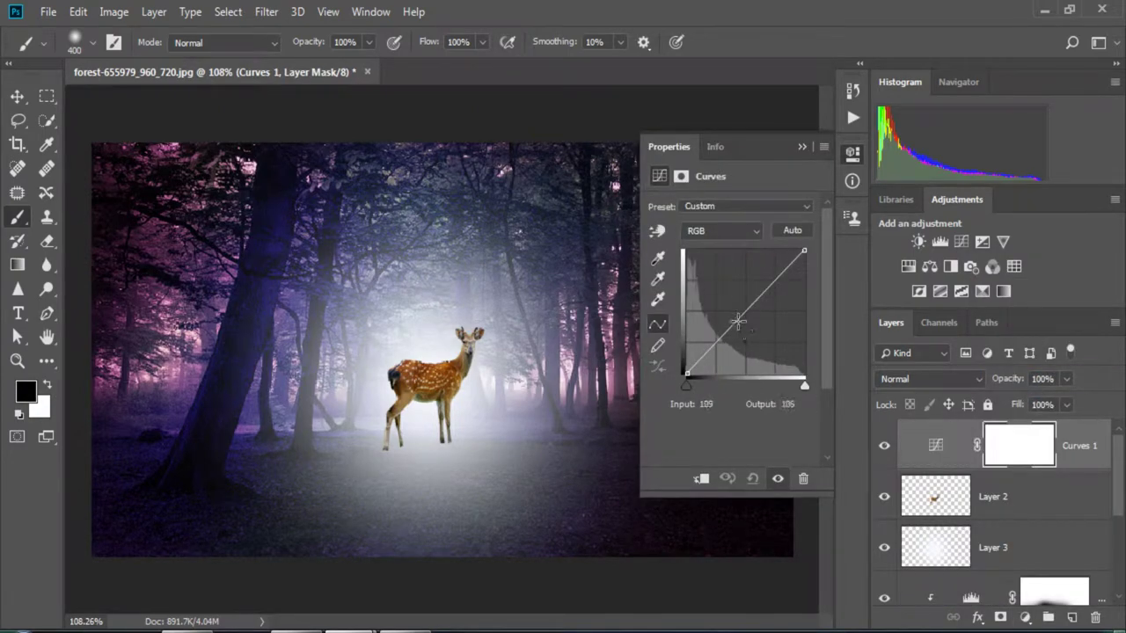
mouse_move(738, 322)
left_mouse_down()
mouse_move(767, 363)
mouse_move(794, 370)
left_mouse_up()
key("ctrl+alt+g")
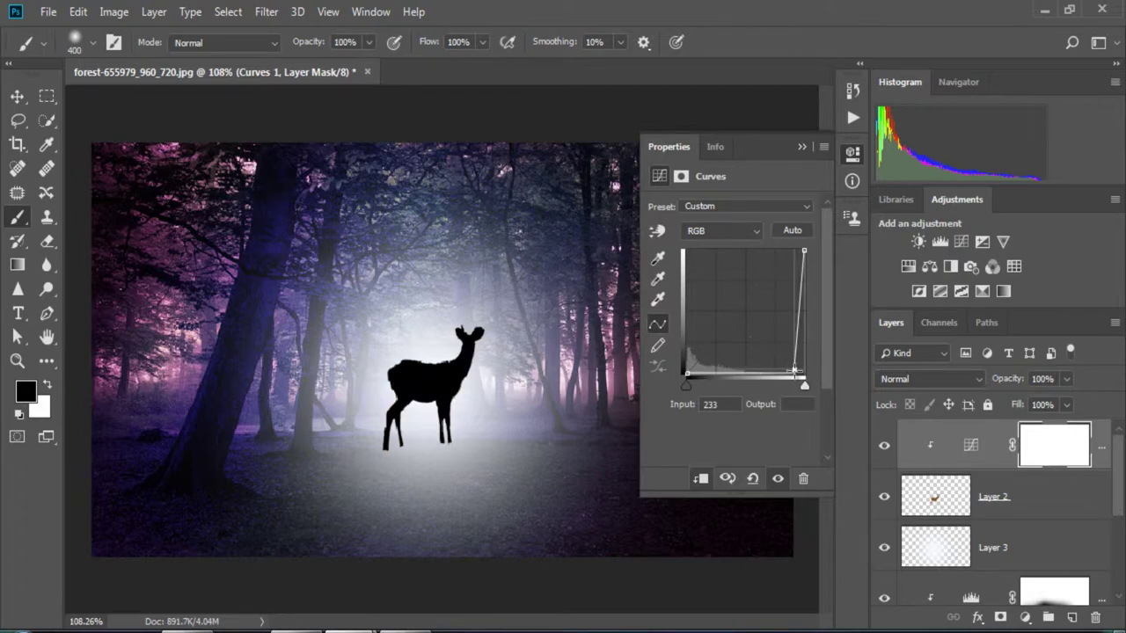
left_click(801, 147)
With a smaller brush, paint a thin rim light along the deer's neck, head and ears.
scroll(444, 398, "up", 5)
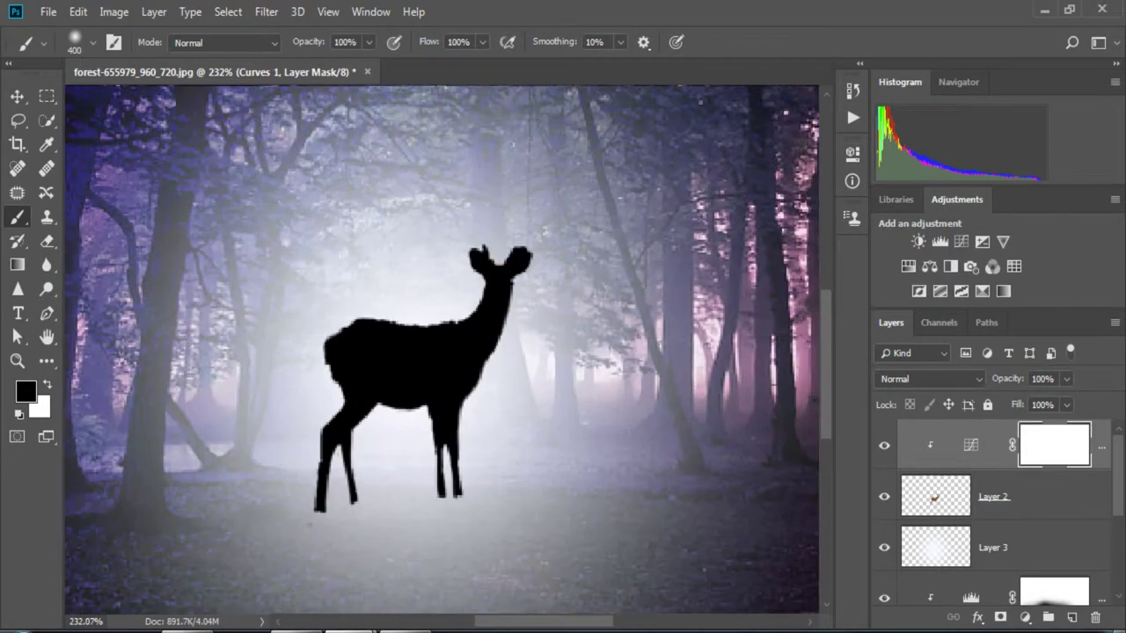
key("e")
scroll(502, 352, "up", 2)
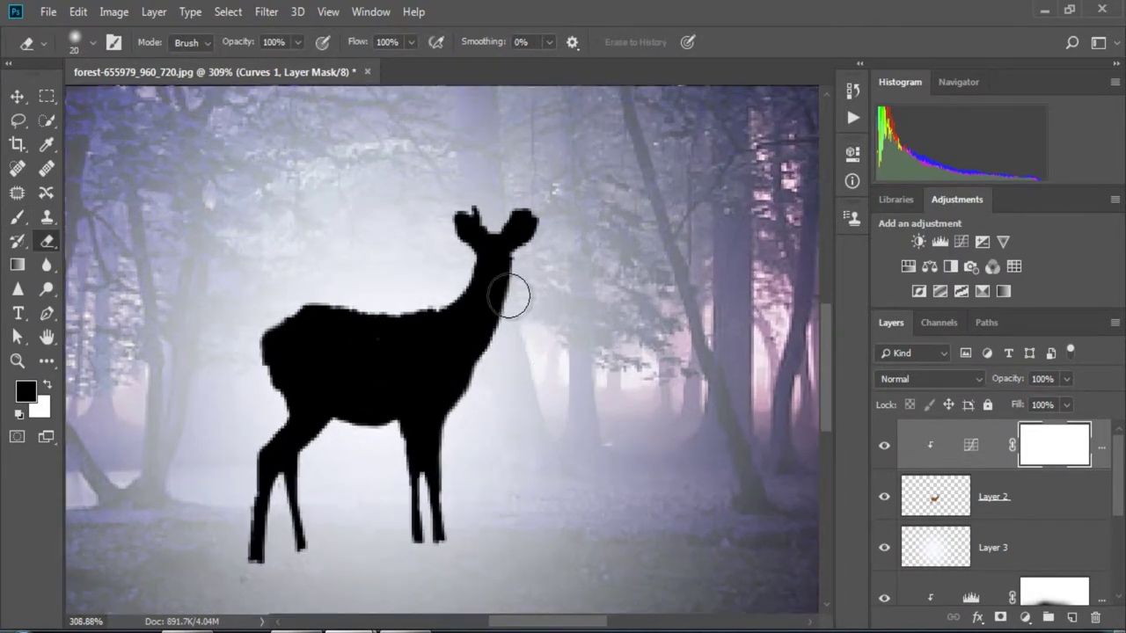
scroll(509, 296, "up", 2)
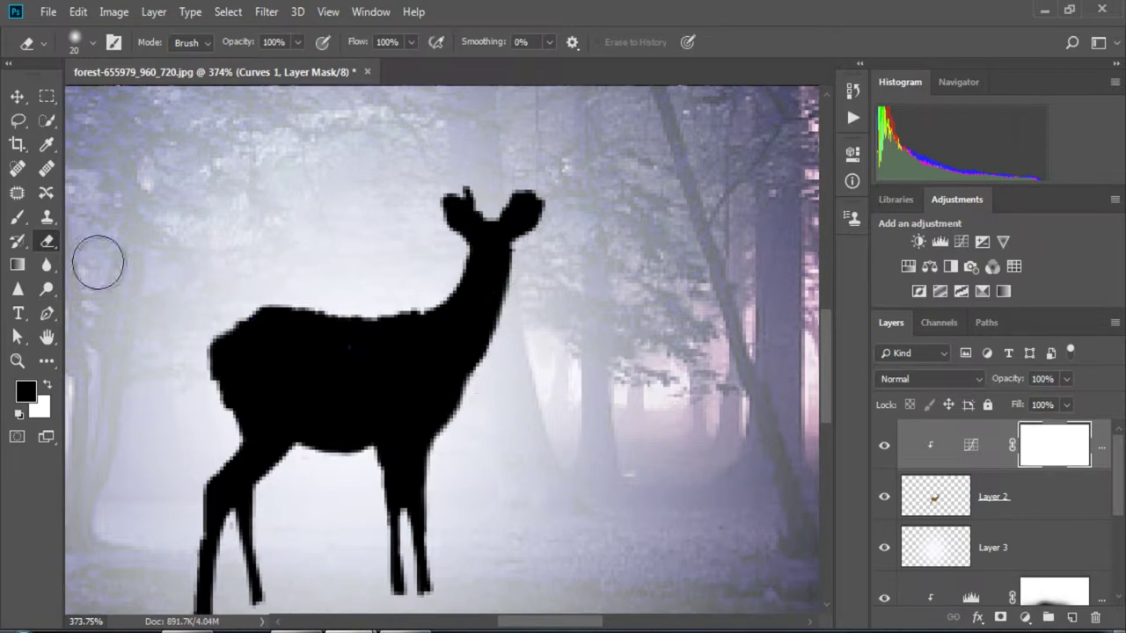
left_click(18, 216)
key("bracketleft")
key("bracketleft")
key("bracketleft")
key("bracketleft")
key("bracketleft")
key("bracketleft")
key("bracketleft")
key("bracketleft")
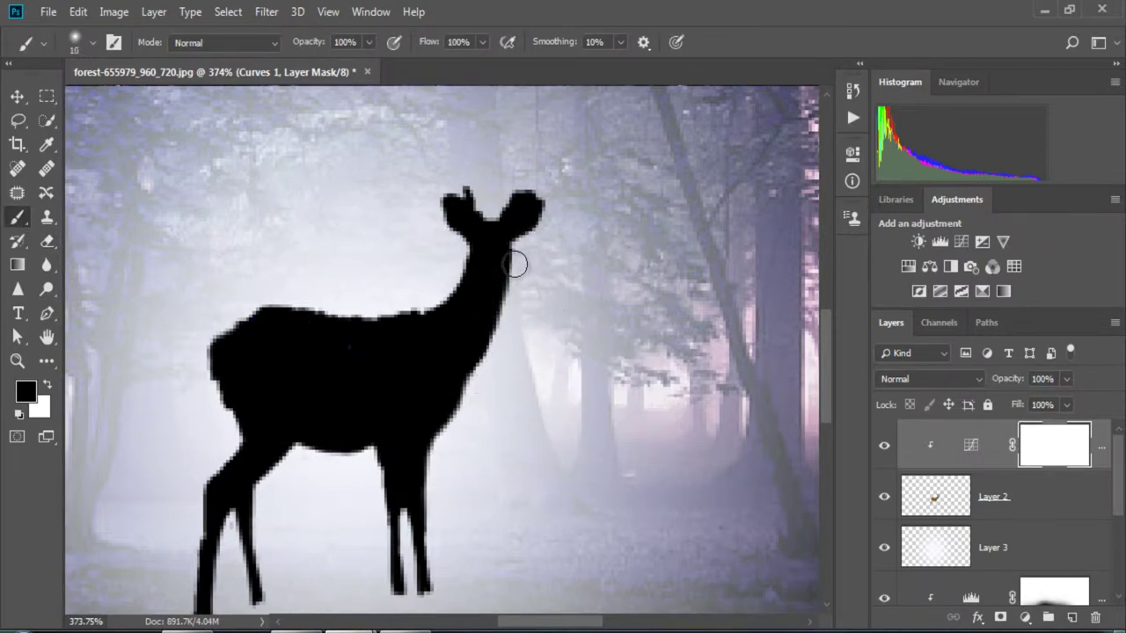
key("bracketleft")
left_click_drag(508, 251, 493, 352)
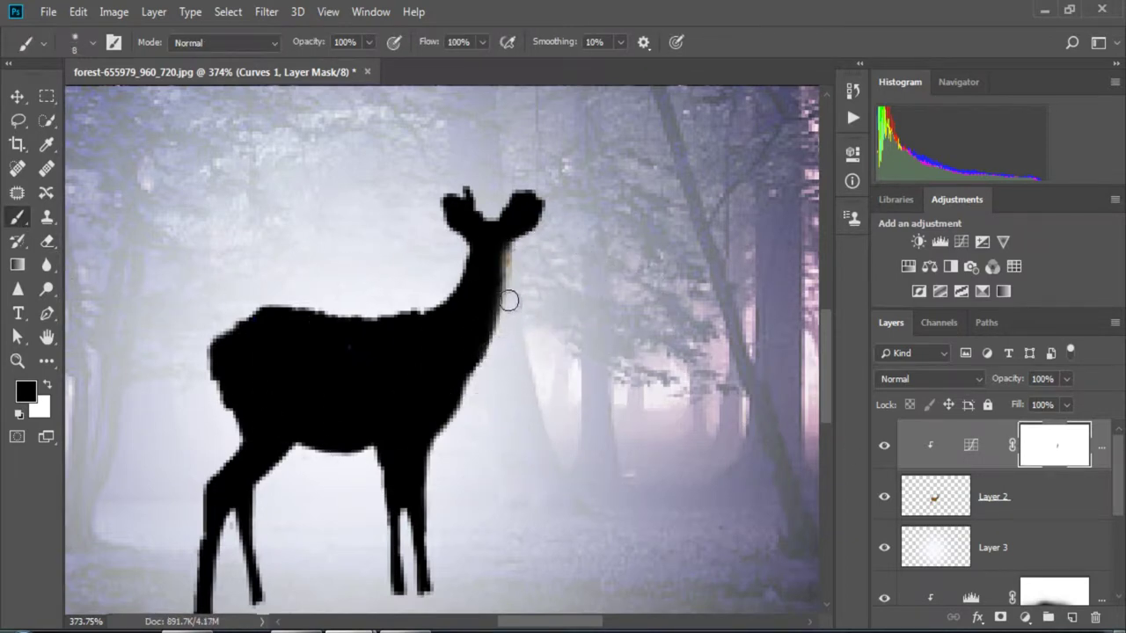
mouse_move(508, 301)
left_mouse_down()
mouse_move(496, 360)
mouse_move(440, 460)
left_mouse_up()
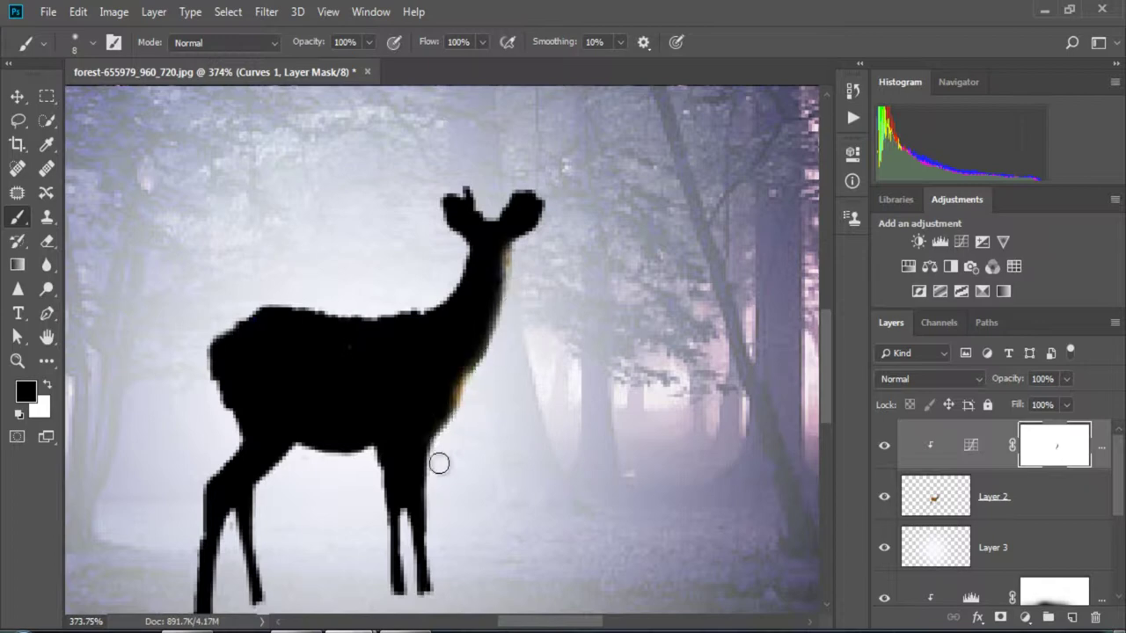
scroll(440, 460, "up", 1)
scroll(482, 434, "up", 2)
mouse_move(489, 394)
left_mouse_down()
mouse_move(548, 342)
mouse_move(496, 301)
mouse_move(452, 322)
mouse_move(424, 298)
mouse_move(402, 372)
mouse_move(419, 401)
left_mouse_up()
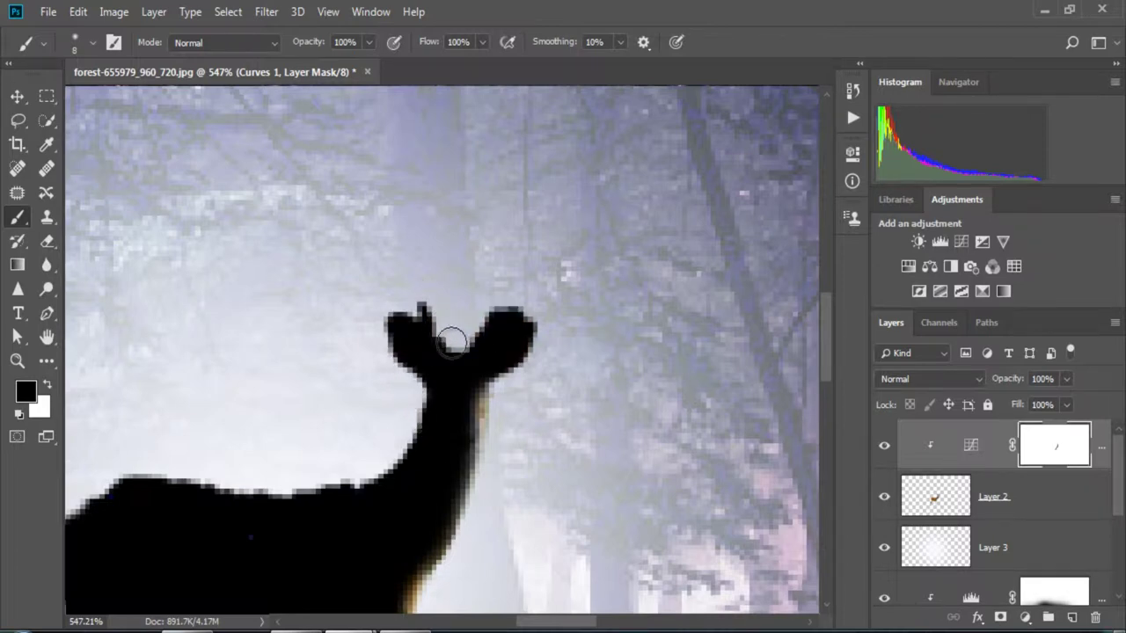
mouse_move(452, 340)
left_mouse_down()
mouse_move(422, 314)
mouse_move(432, 322)
mouse_move(409, 327)
mouse_move(413, 393)
mouse_move(384, 463)
mouse_move(495, 432)
left_mouse_up()
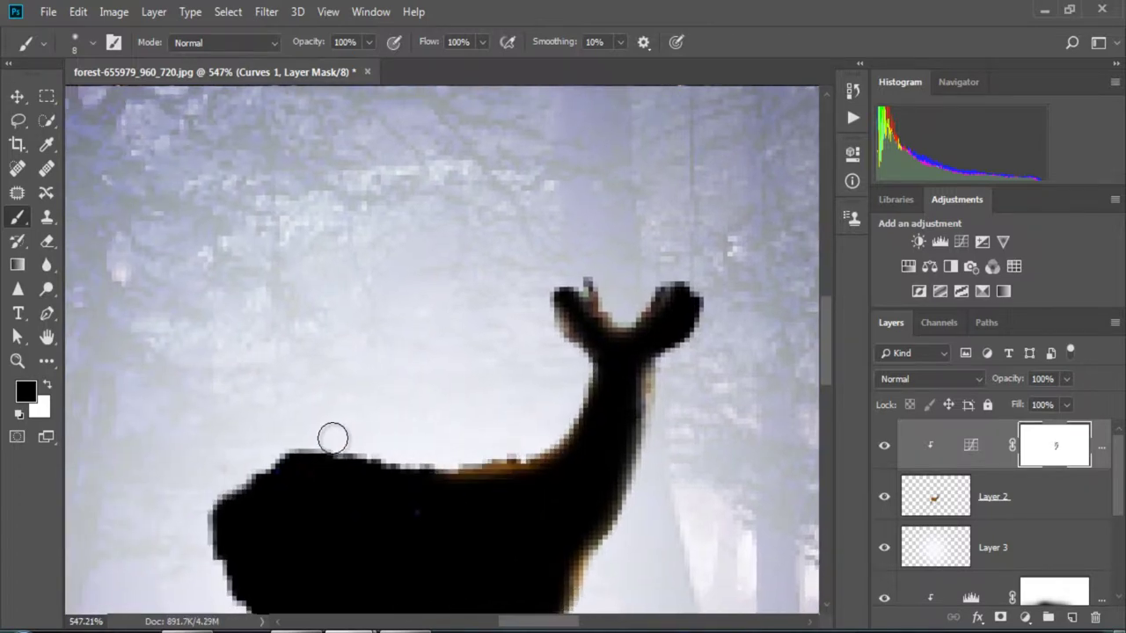
Extend the rim light along the deer's back, chest, belly and legs.
mouse_move(439, 460)
left_mouse_down()
mouse_move(302, 445)
mouse_move(211, 492)
mouse_move(309, 362)
left_mouse_up()
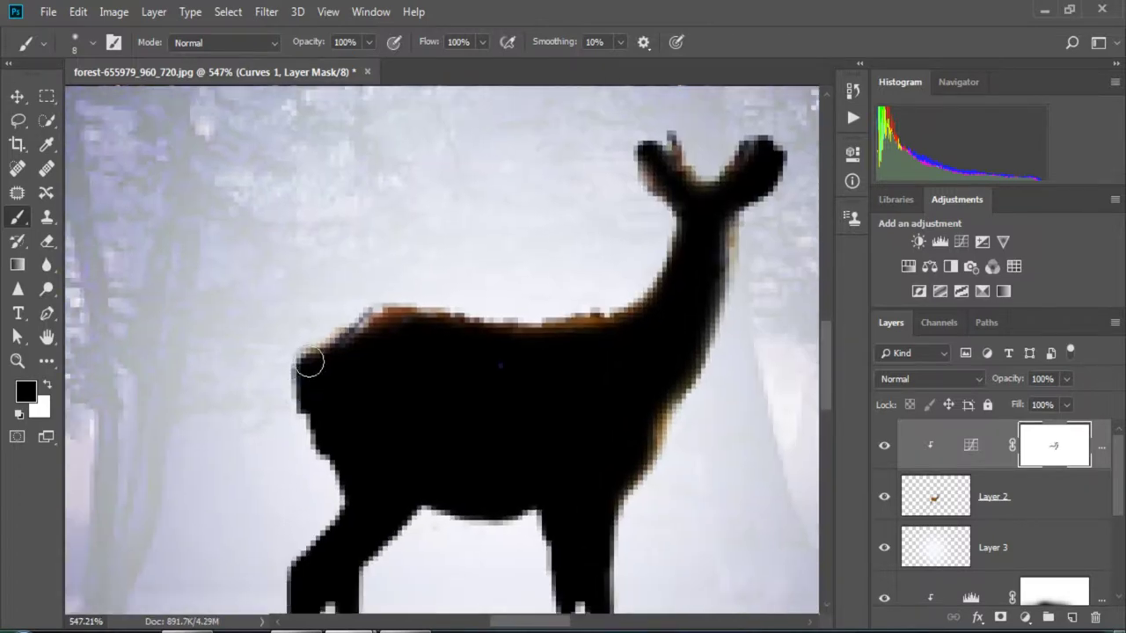
mouse_move(284, 401)
left_mouse_down()
mouse_move(325, 478)
mouse_move(281, 448)
mouse_move(358, 388)
left_mouse_up()
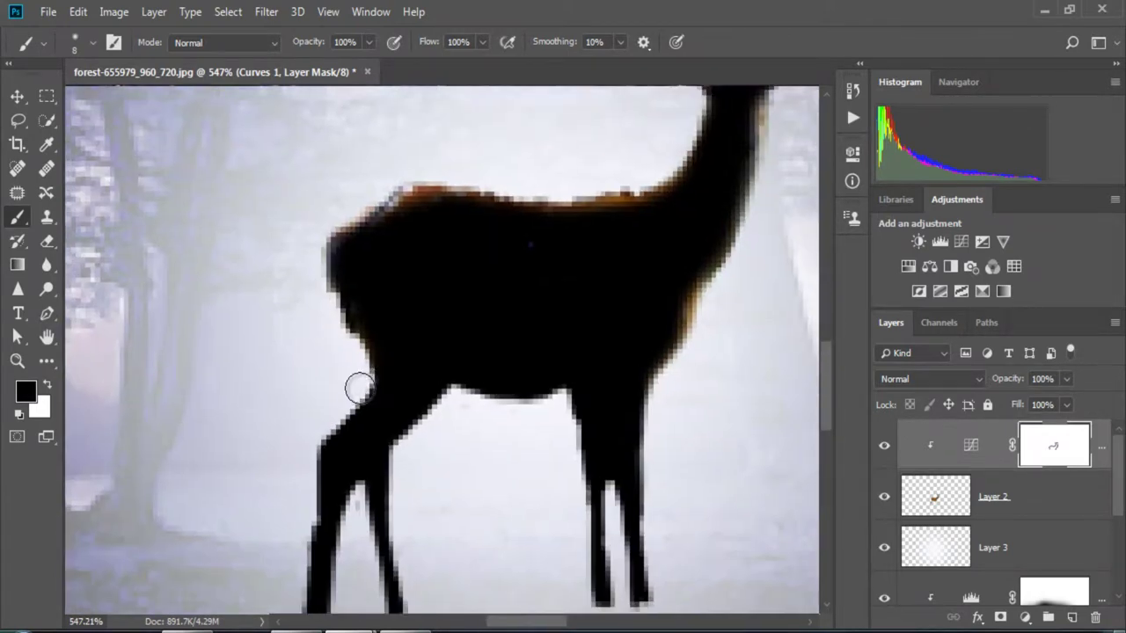
left_click_drag(302, 490, 301, 352)
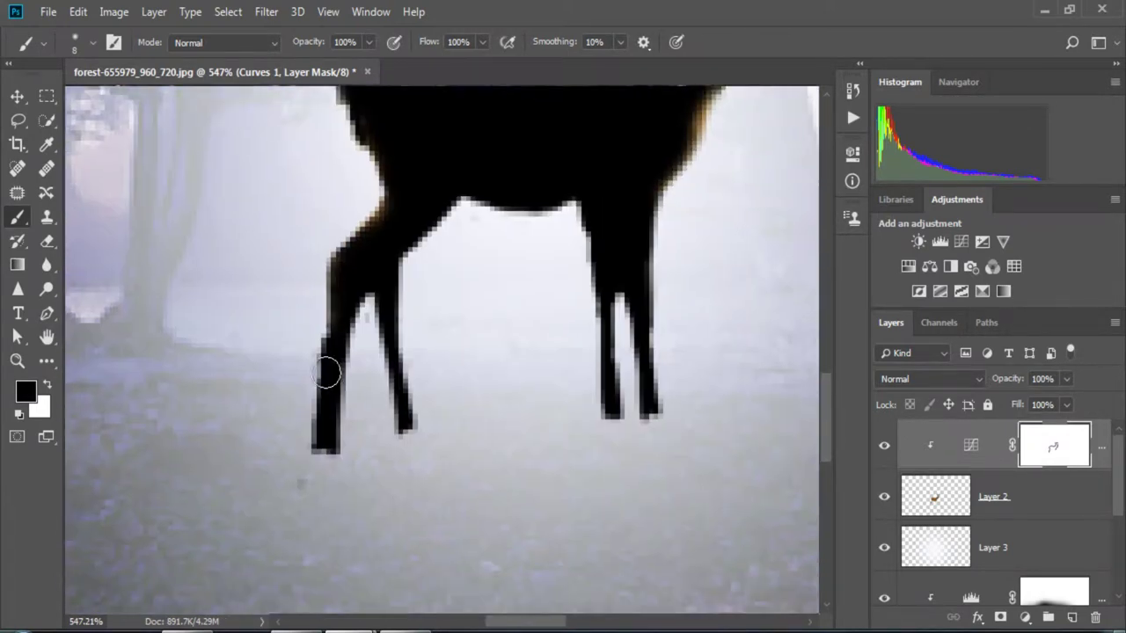
left_click_drag(303, 454, 340, 464)
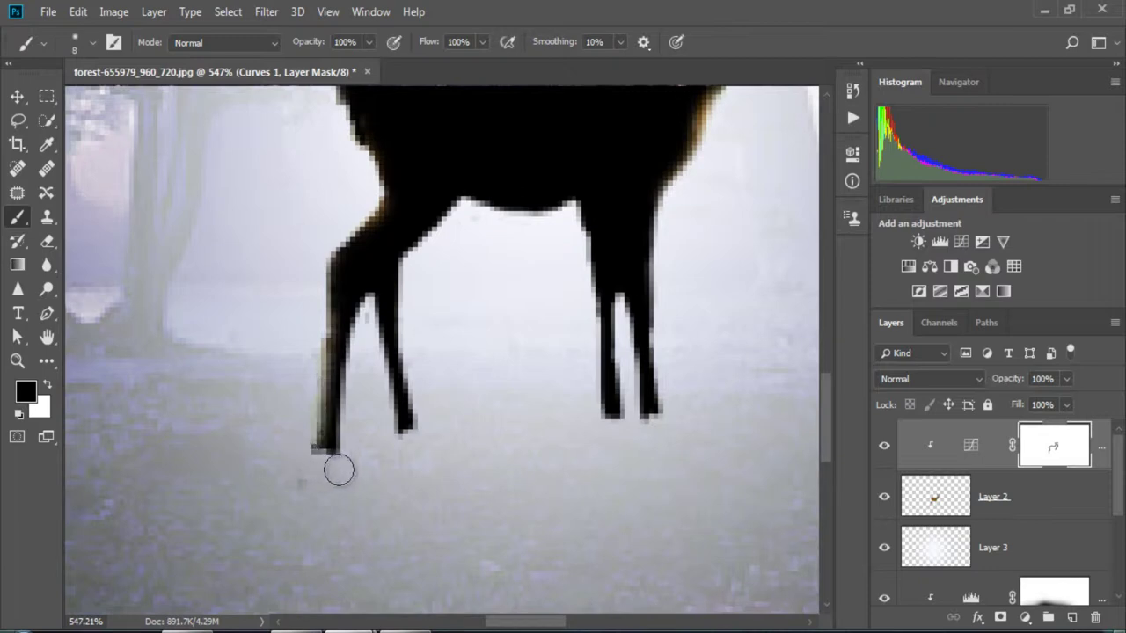
left_click_drag(367, 323, 377, 364)
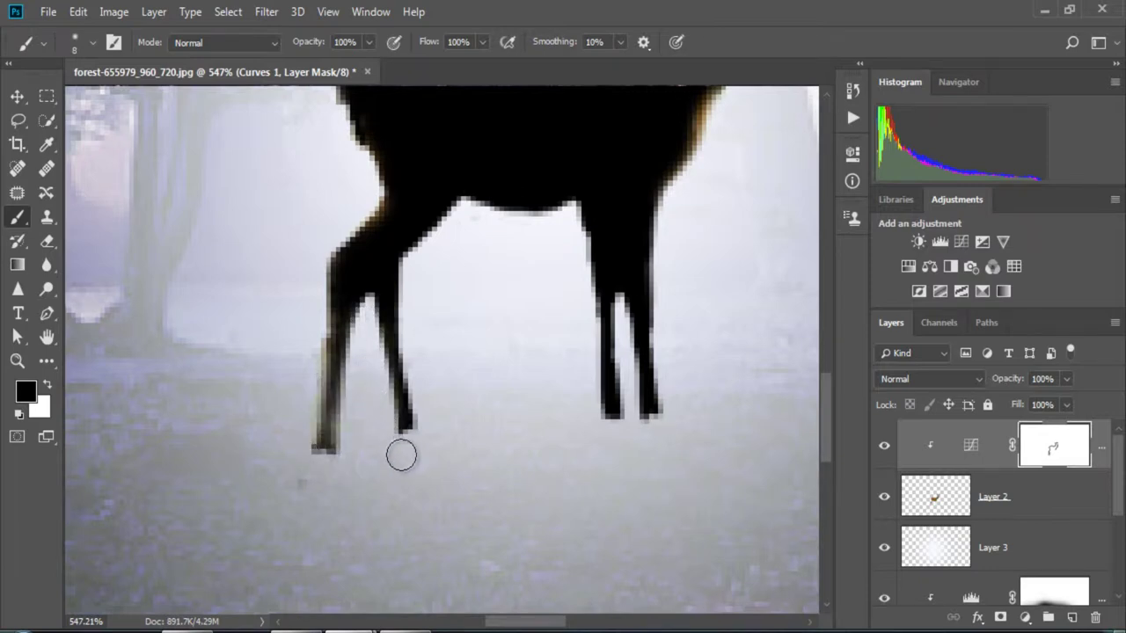
mouse_move(416, 271)
left_mouse_down()
mouse_move(466, 214)
mouse_move(581, 243)
mouse_move(604, 366)
left_mouse_up()
left_click_drag(601, 434, 595, 515)
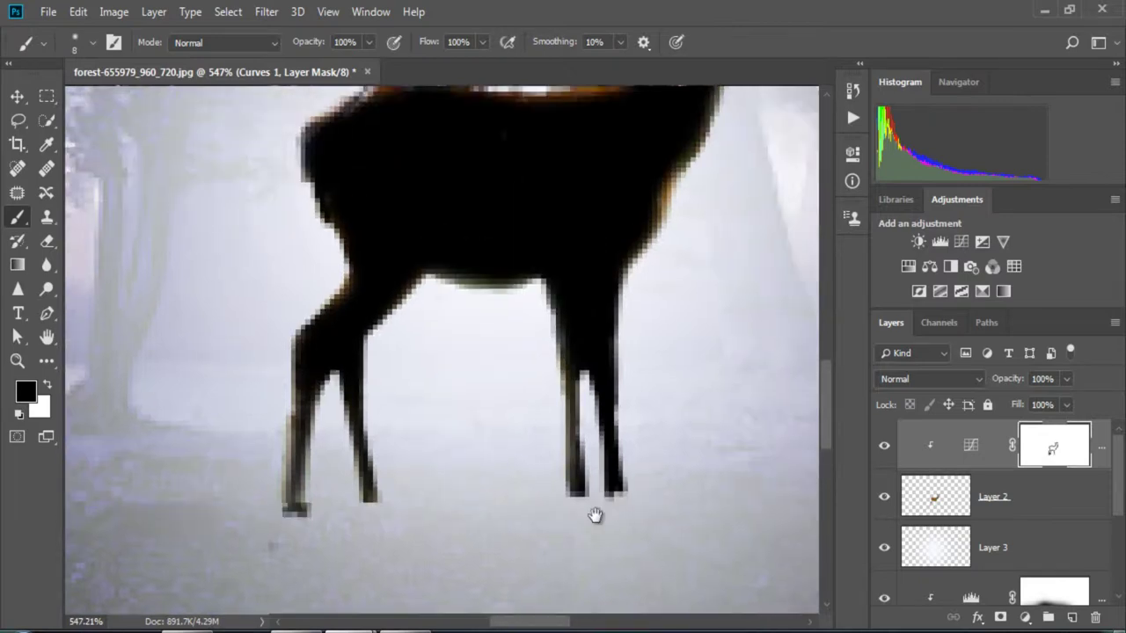
scroll(609, 332, "down", 2)
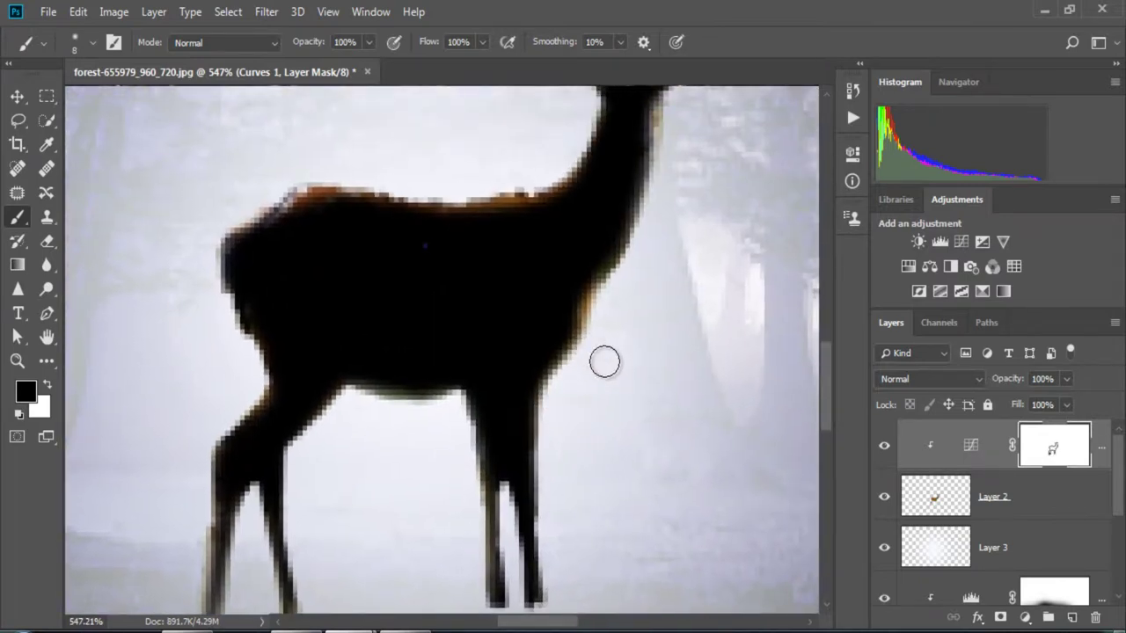
scroll(603, 370, "down", 4)
scroll(606, 368, "down", 1)
Merge the deer's Layer 2 down with its Curves adjustment into a single Curves 1 layer.
scroll(572, 356, "up", 2)
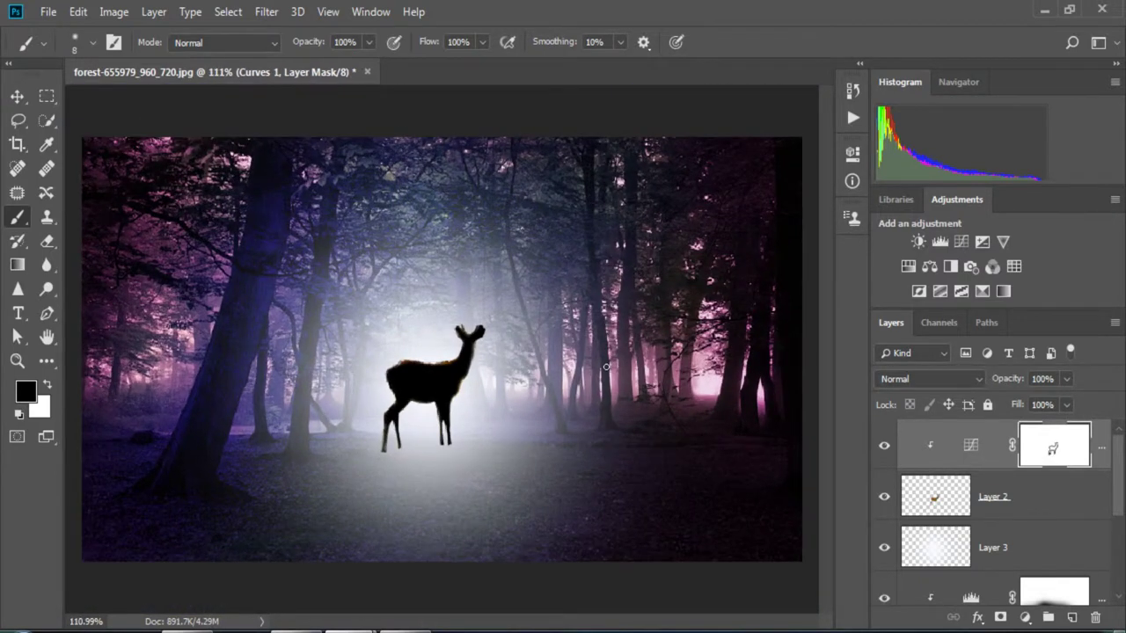
key("v")
left_click(483, 322)
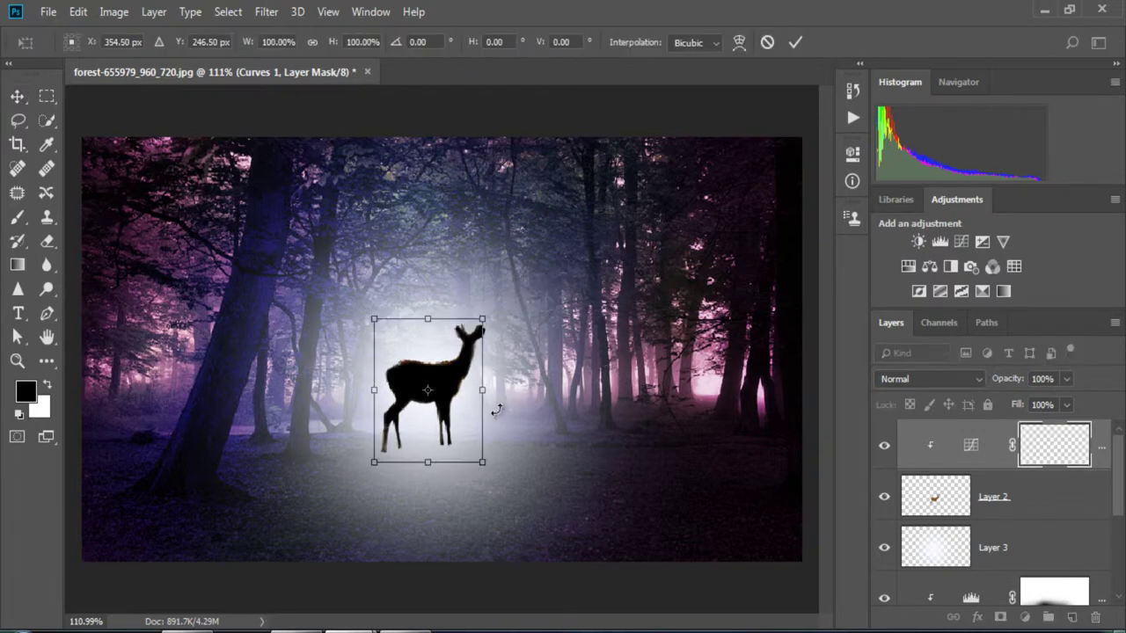
key("Return")
left_click(1012, 498)
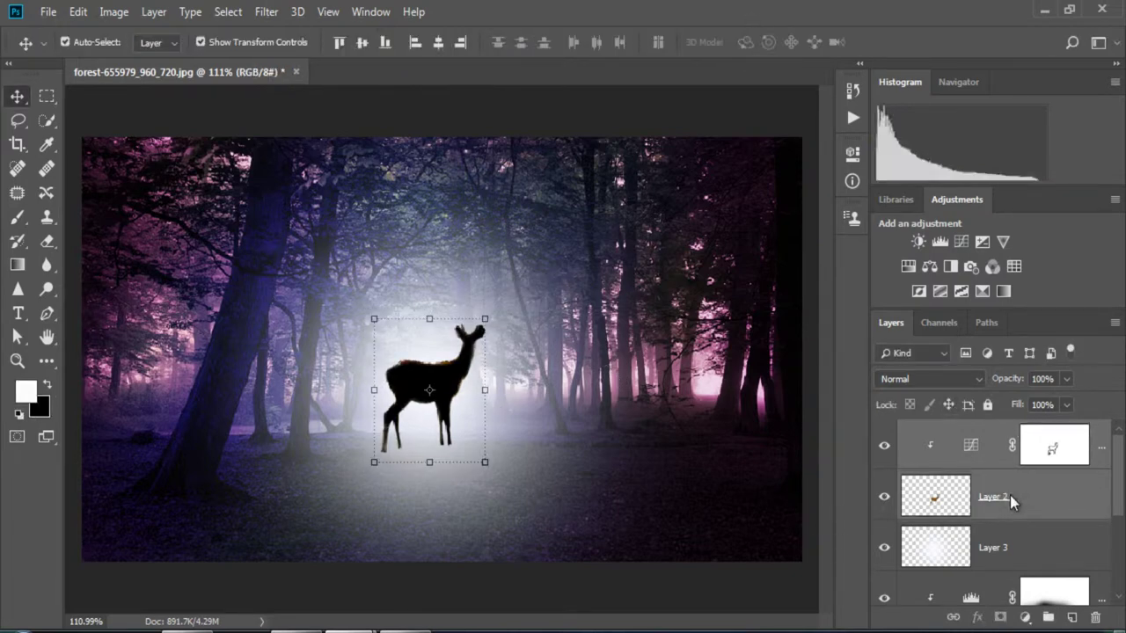
right_click(1010, 498)
left_click(836, 512)
Scale the merged deer silhouette up to about 127%.
left_click_drag(485, 324, 498, 302)
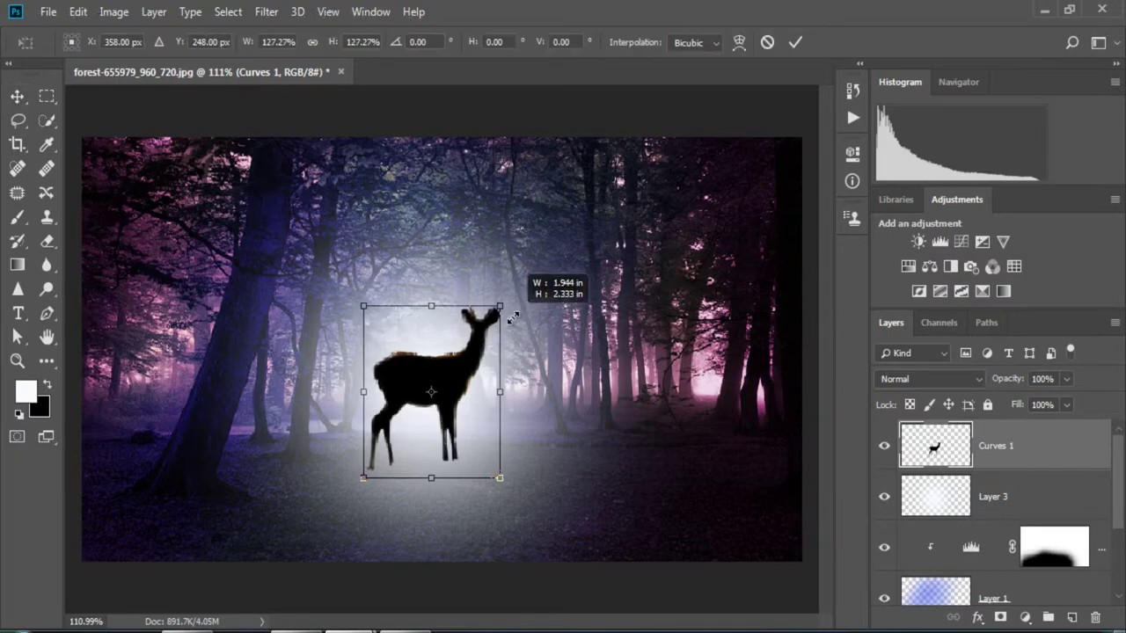
left_click_drag(498, 390, 527, 381)
left_click_drag(513, 320, 507, 309)
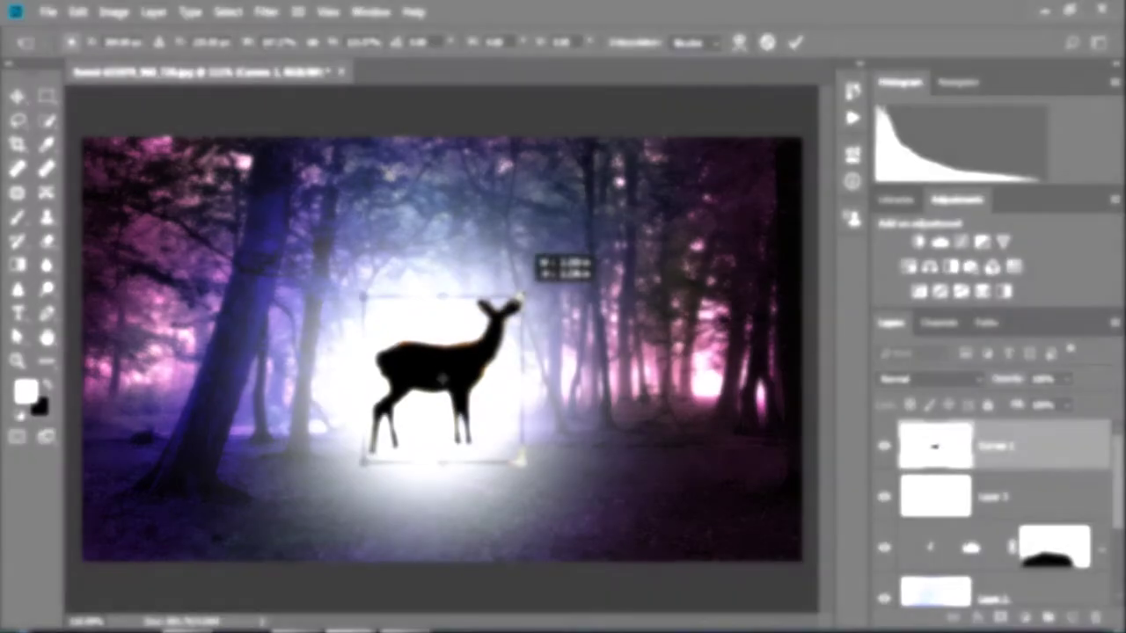
key("Return")
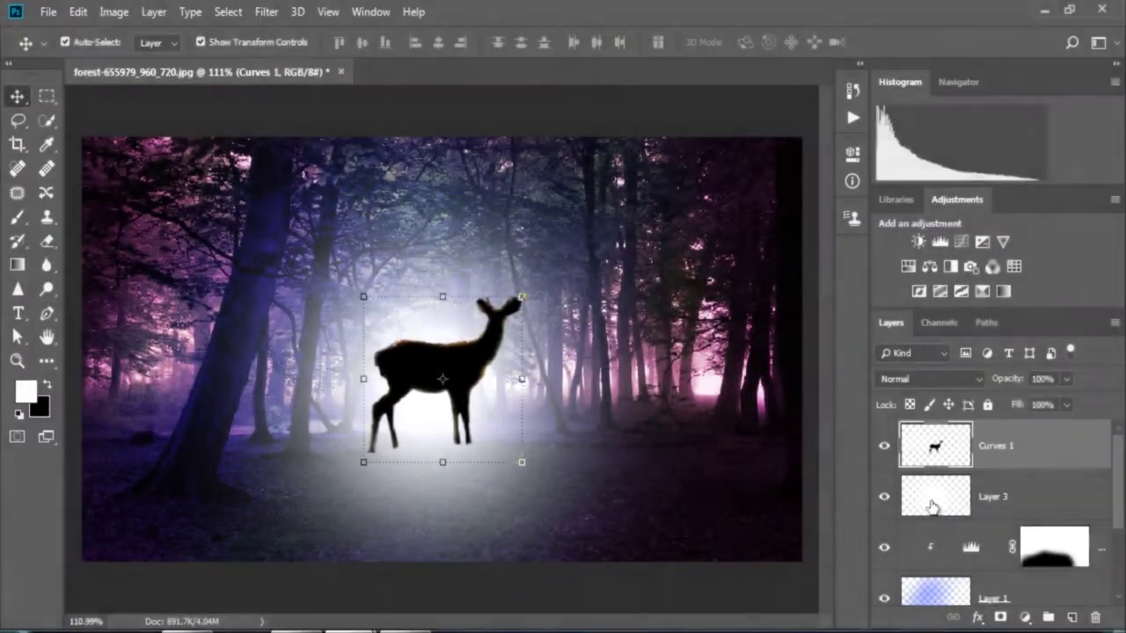
left_click(1010, 503)
Add a colorized Hue/Saturation adjustment clipped to the glow's Layer 3.
left_click(1025, 618)
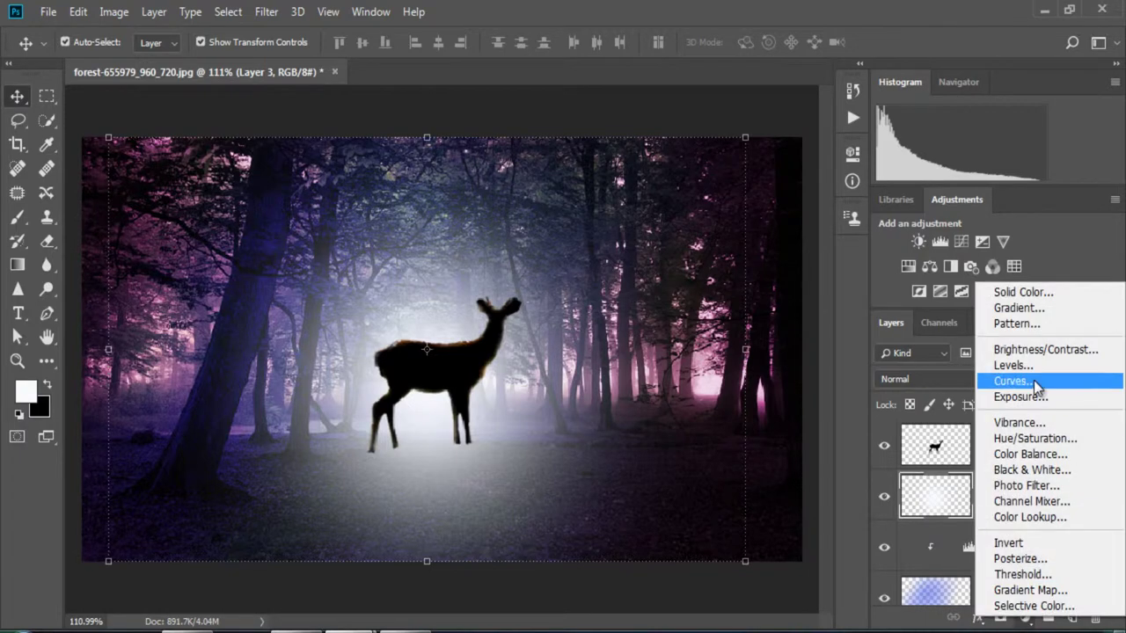
left_click(1046, 438)
left_click(774, 371)
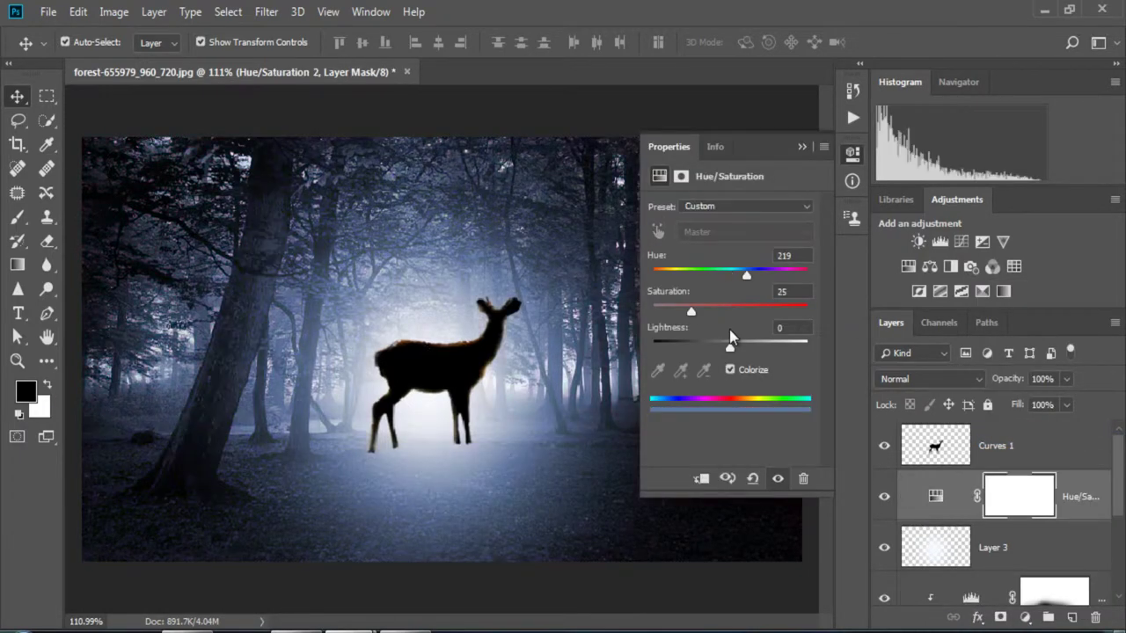
left_click(701, 479)
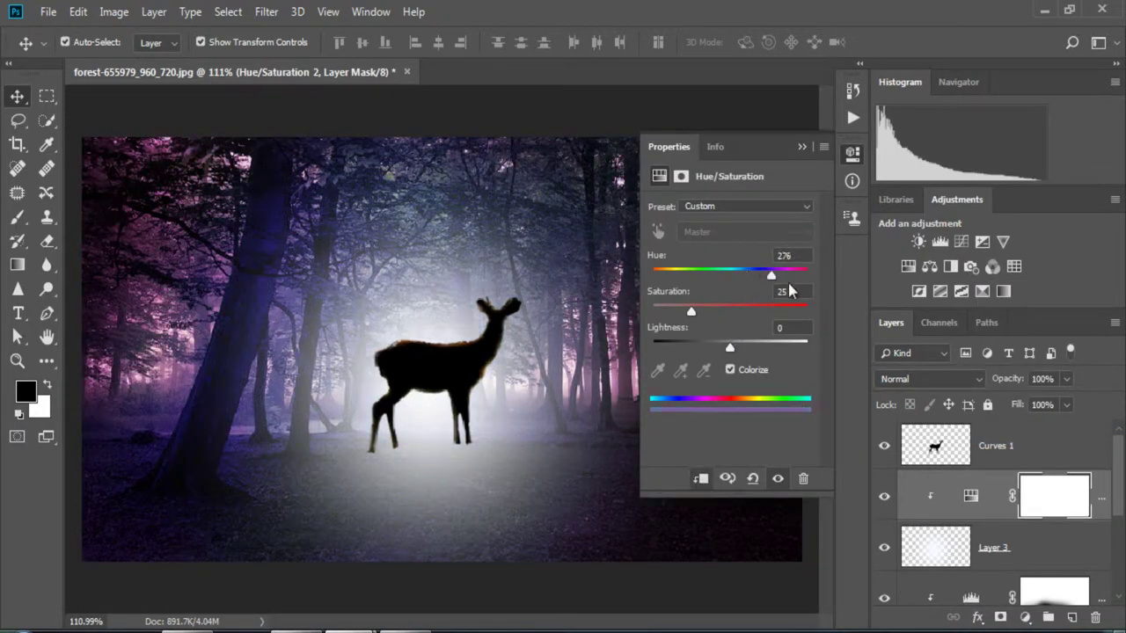
Set the glow tint to Hue 360, Saturation 100, Lightness -24 for a soft pink.
left_click_drag(771, 275, 652, 275)
left_click_drag(691, 311, 802, 311)
left_click_drag(653, 274, 761, 282)
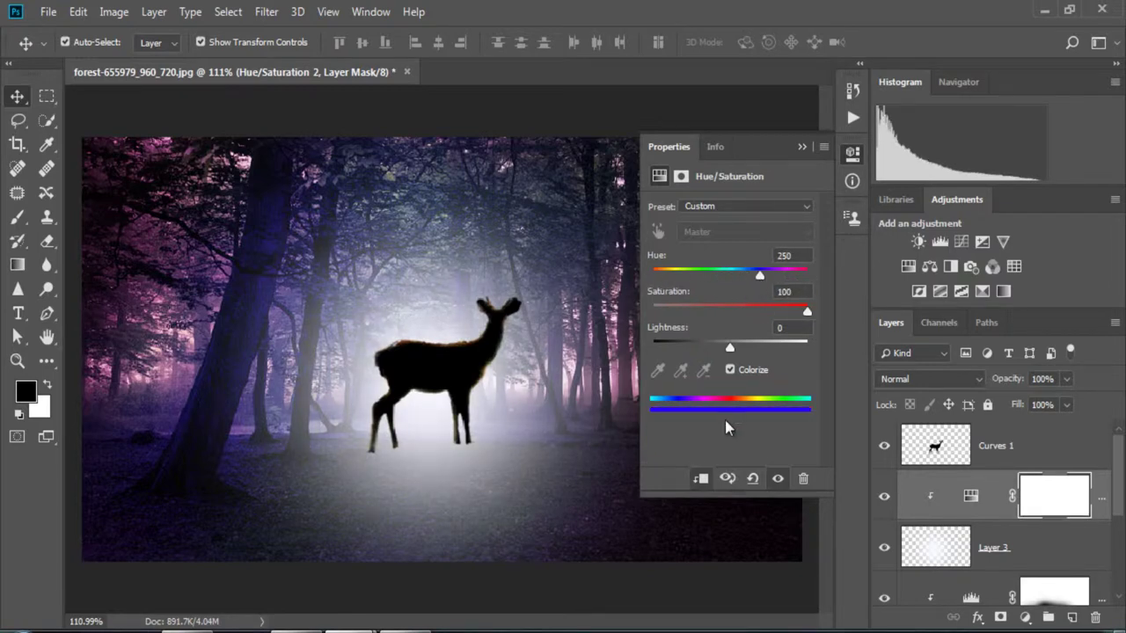
left_click_drag(718, 341, 749, 348)
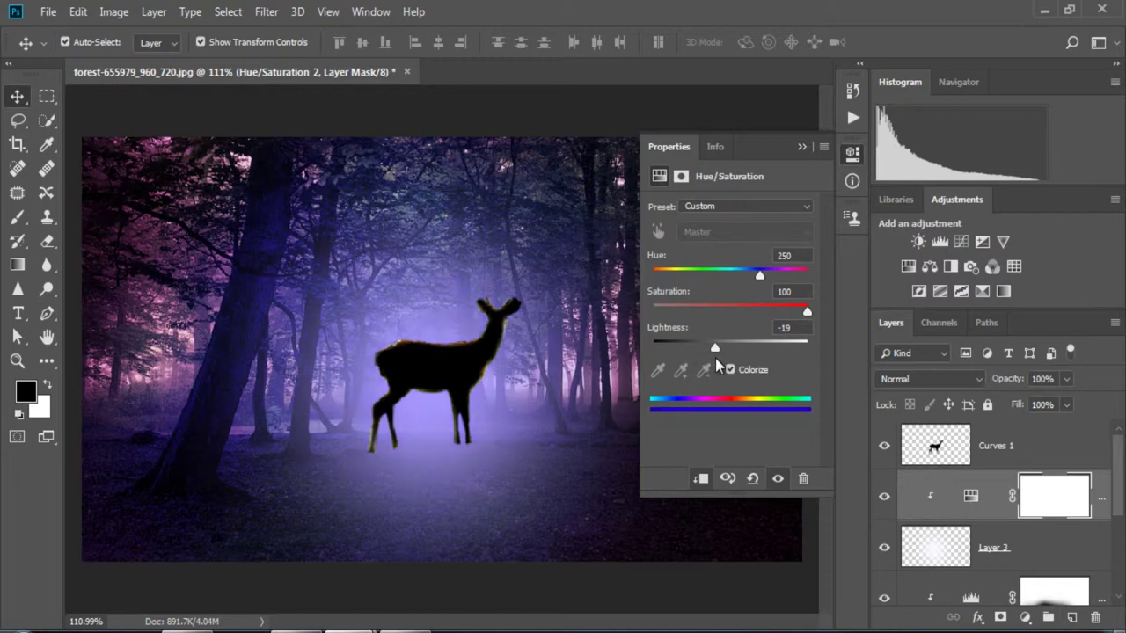
left_click_drag(759, 274, 723, 274)
left_click_drag(749, 346, 703, 347)
mouse_move(723, 274)
left_mouse_down()
mouse_move(706, 275)
mouse_move(796, 300)
left_mouse_up()
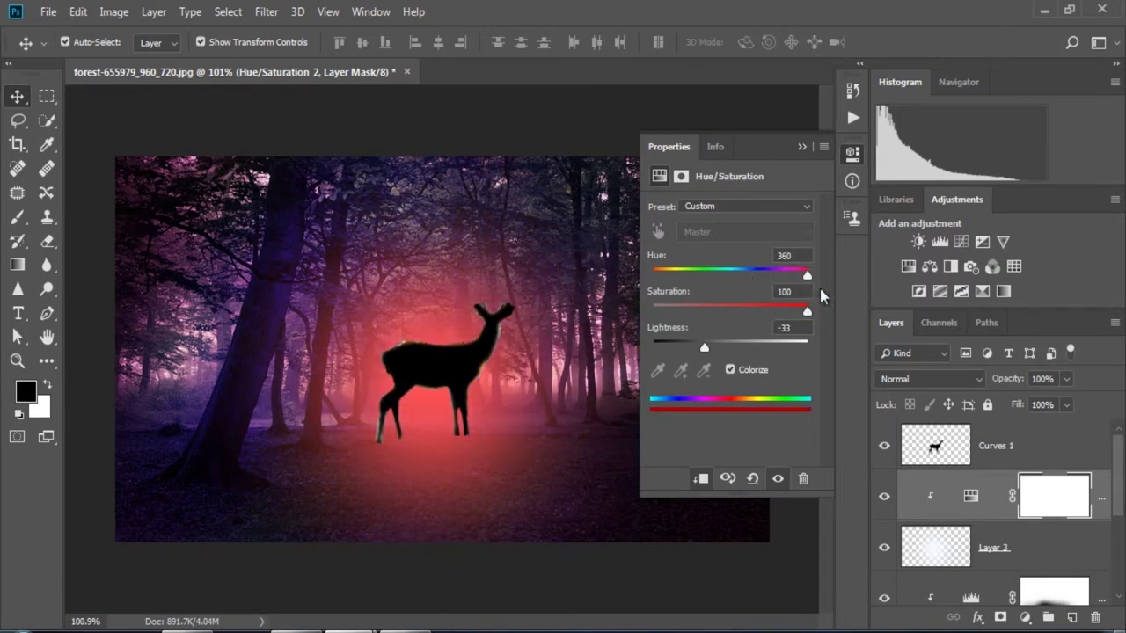
left_click_drag(705, 348, 714, 350)
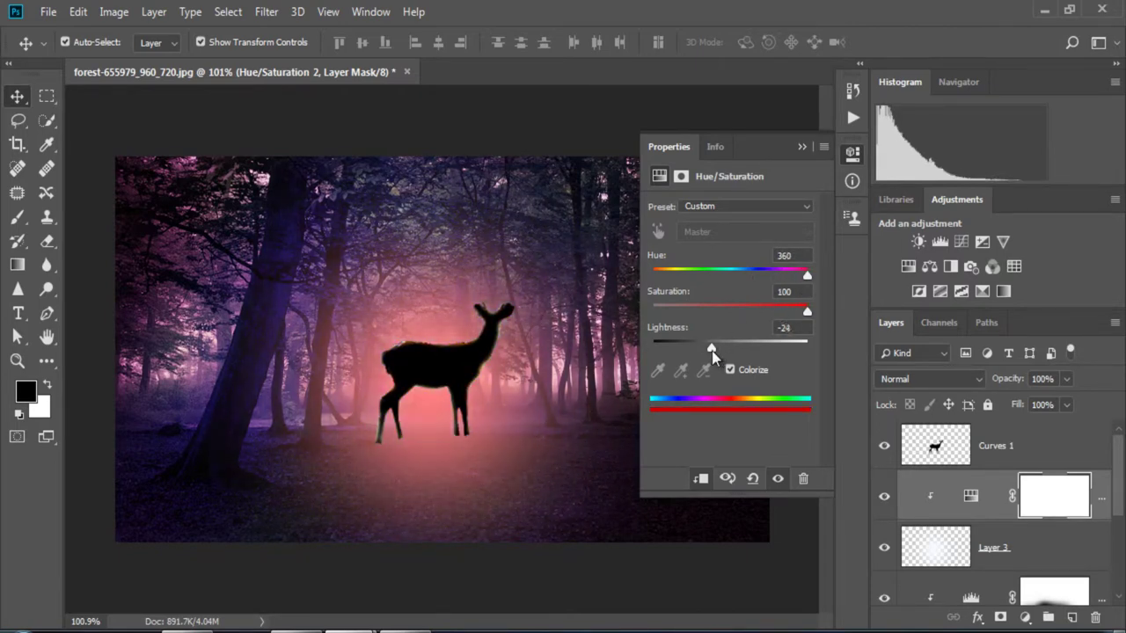
Try Lighter Color blend mode on the adjustment, undo it, and toggle its visibility to compare.
left_click(804, 146)
scroll(432, 446, "down", 3)
scroll(432, 448, "up", 1)
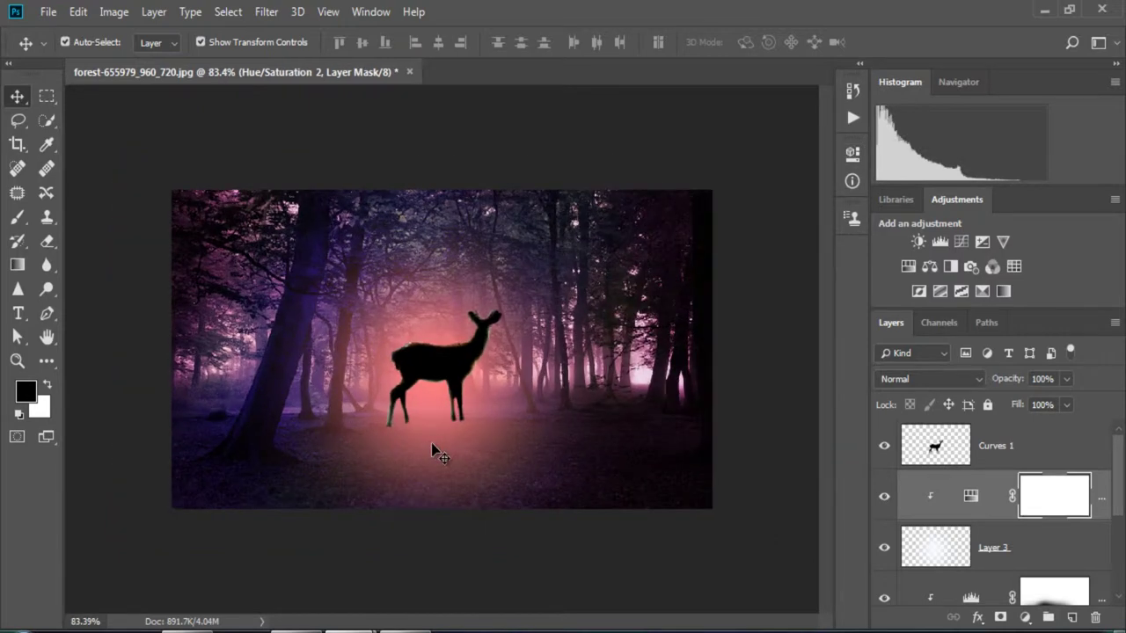
scroll(432, 453, "up", 1)
scroll(424, 451, "up", 1)
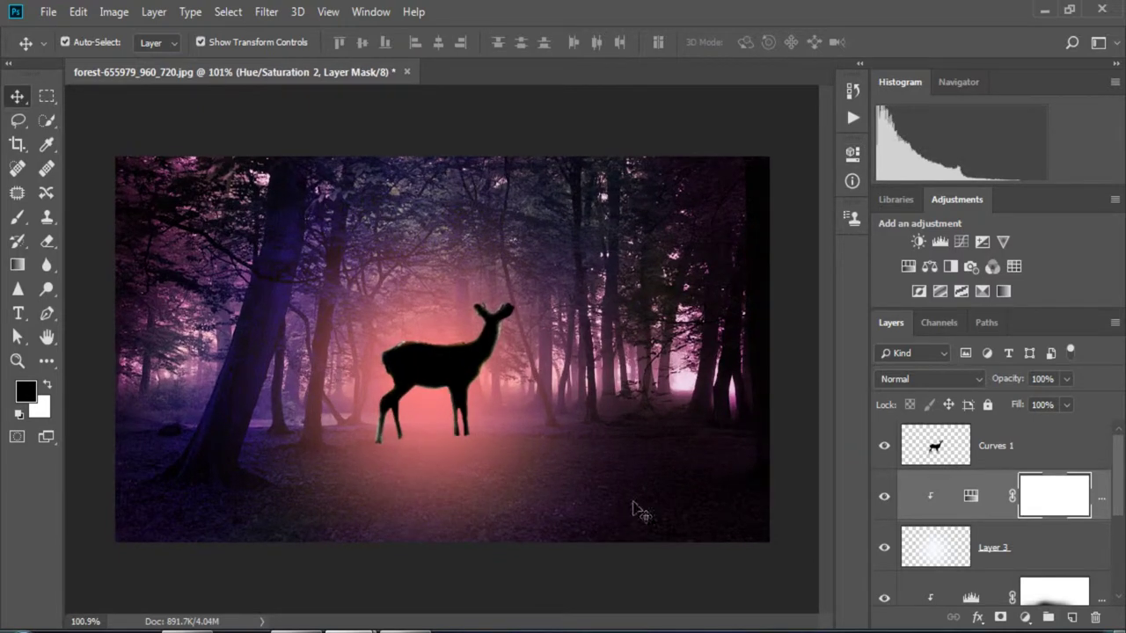
left_click(942, 384)
left_click(914, 183)
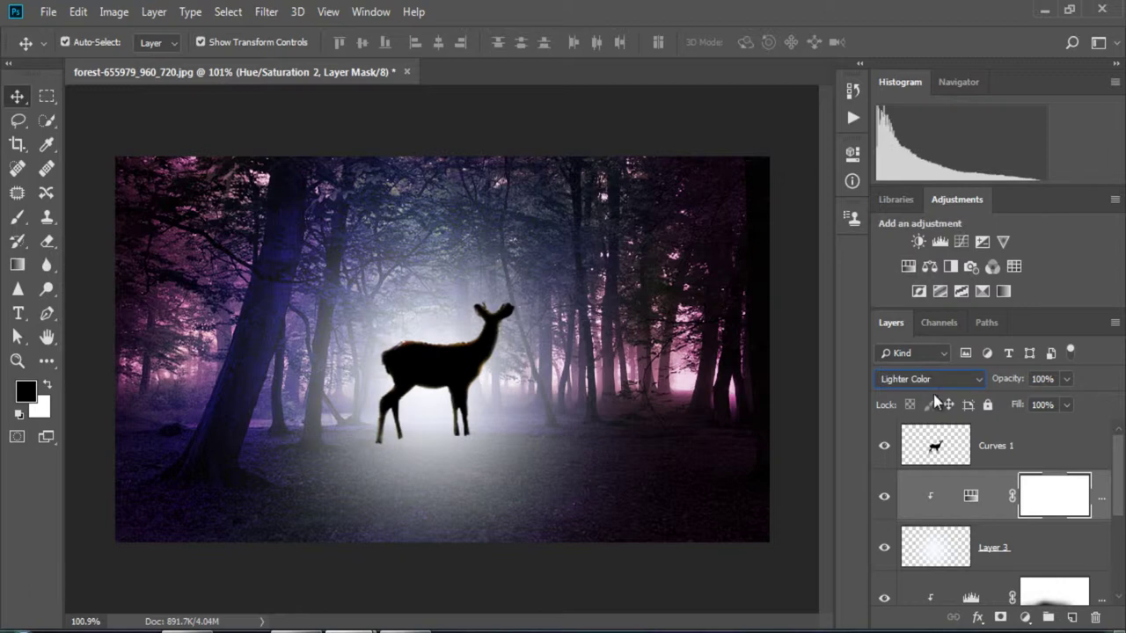
key("ctrl+z")
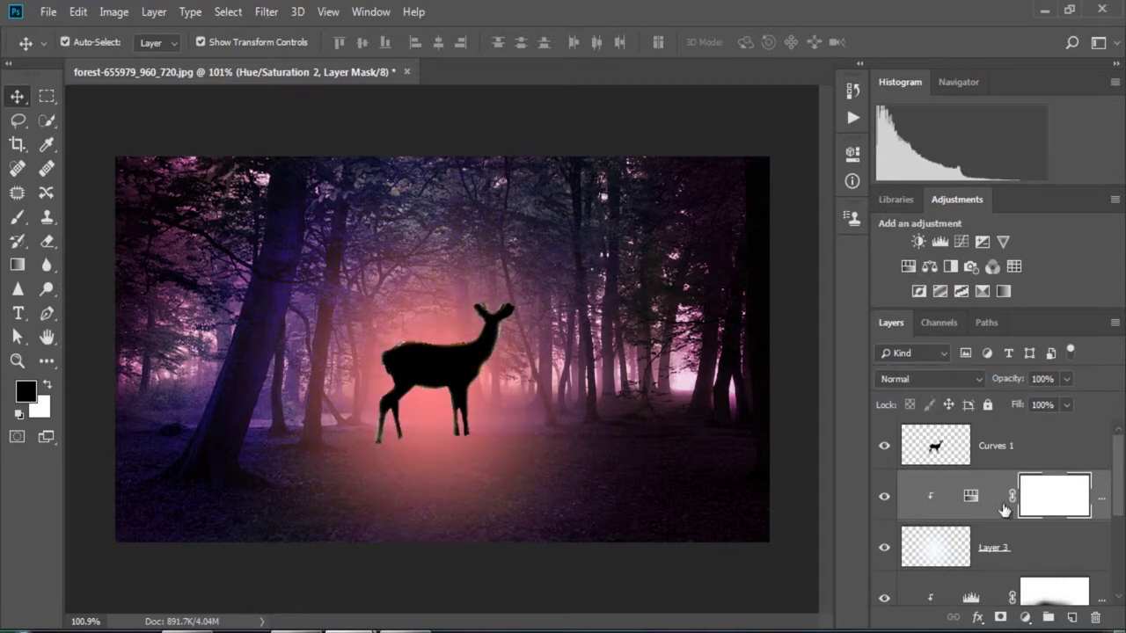
left_click(875, 500)
Merge Layer 3 with its clipped adjustment into Hue/Saturation 2 and preview blend modes.
left_click(1012, 559)
key("ctrl+e")
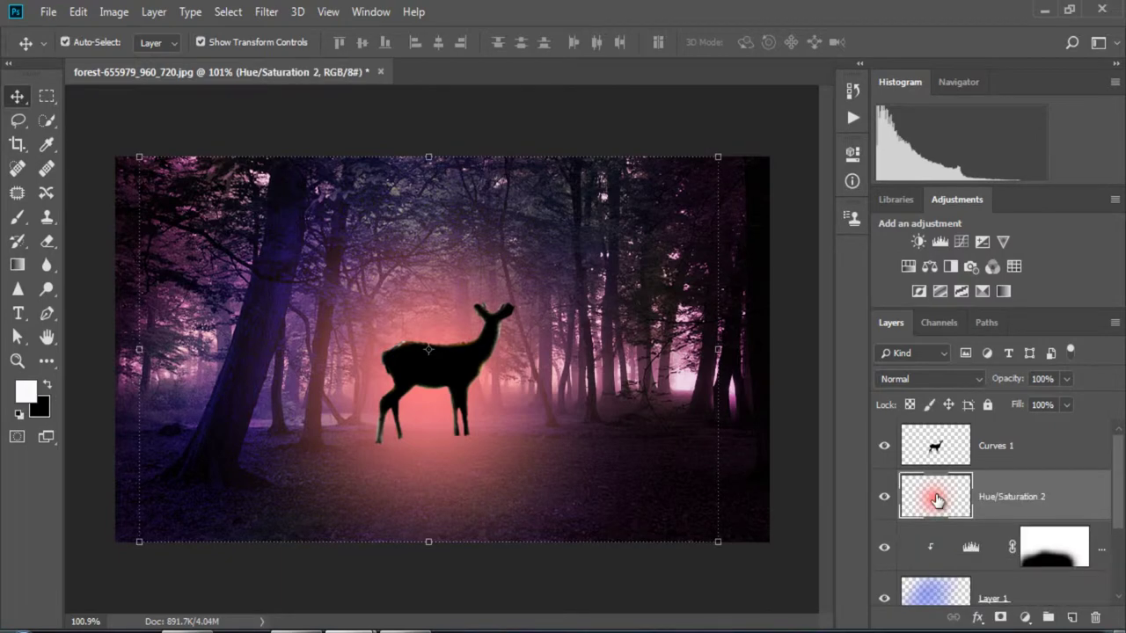
left_click(929, 378)
left_click(906, 239)
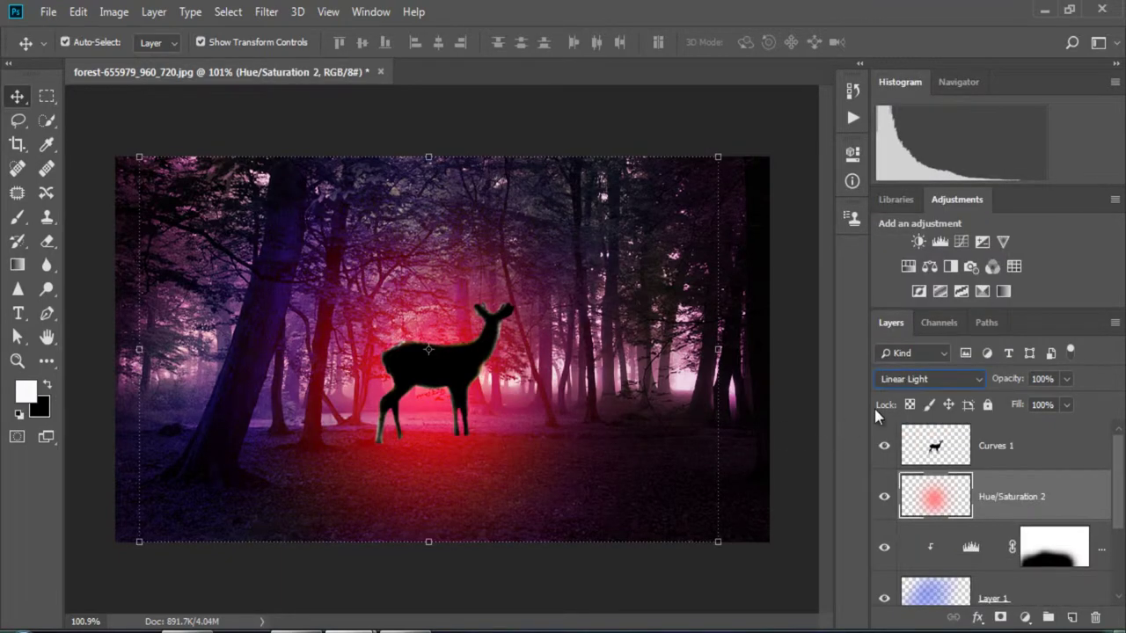
key("Down")
key("Down")
key("Down")
key("Down")
key("Down")
key("Down")
key("Down")
key("Down")
key("Up")
key("Up")
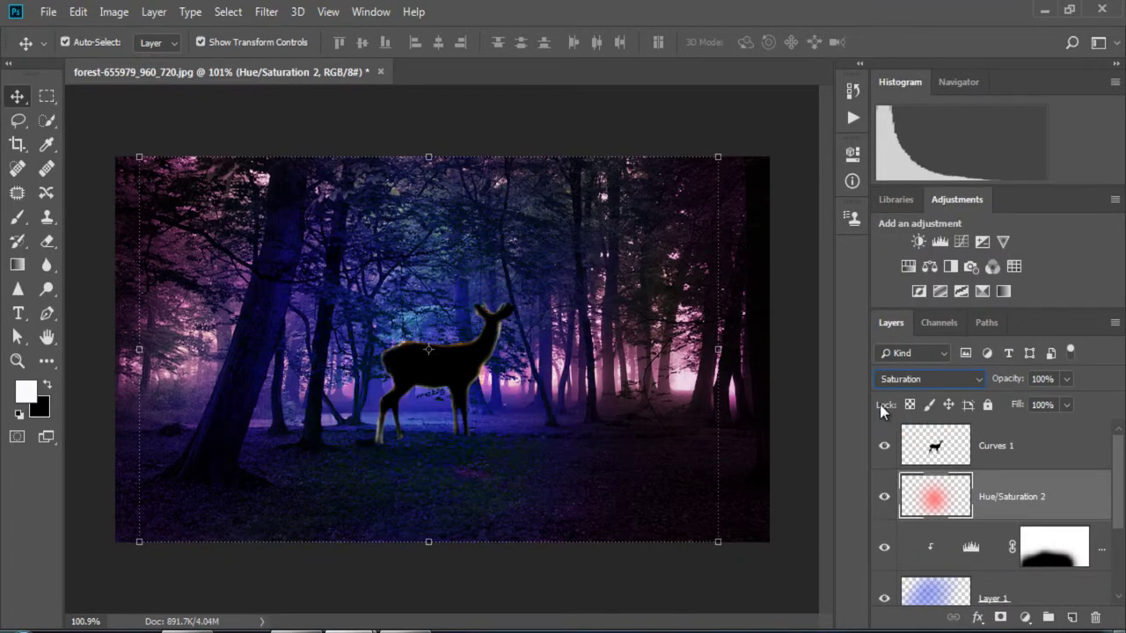
Compare blend modes for the merged glow layer and settle on Screen.
left_click(929, 378)
left_click(897, 244)
left_click(942, 378)
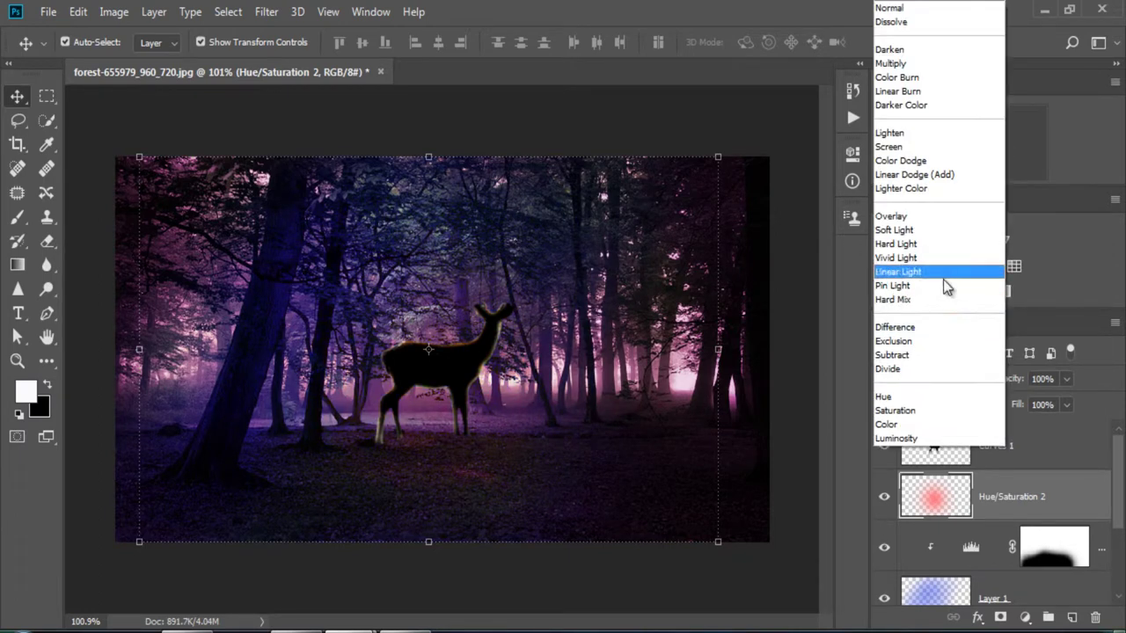
left_click(938, 160)
key("Up")
key("Up")
key("Up")
key("Down")
key("Down")
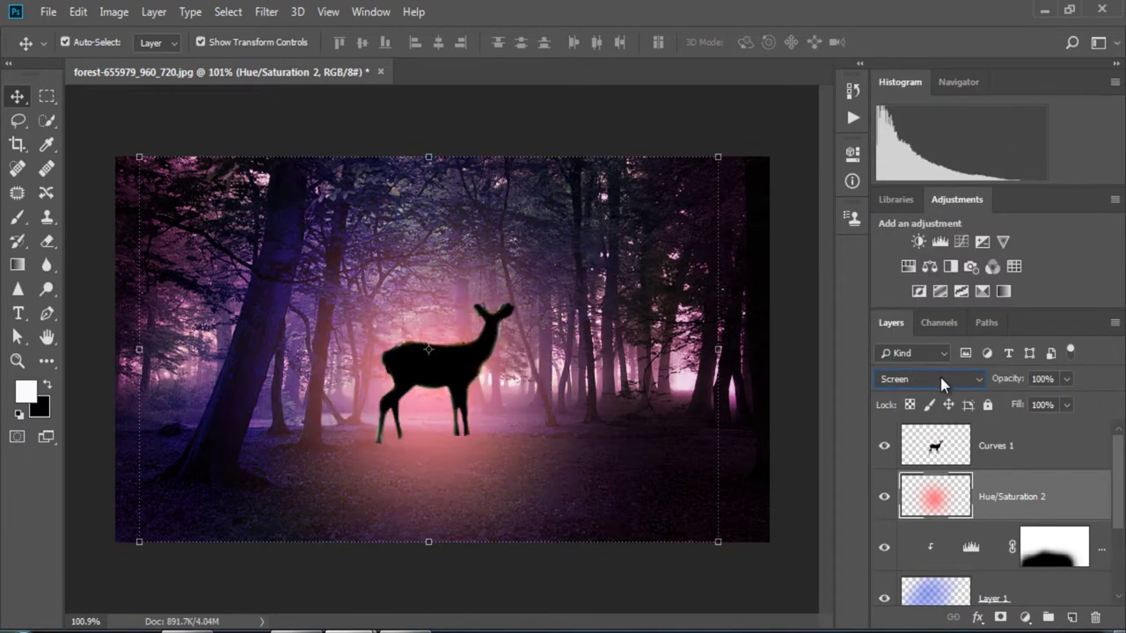
key("Up")
key("Up")
key("Down")
key("Down")
key("Up")
key("Up")
key("Up")
key("Up")
key("Up")
key("Up")
key("Up")
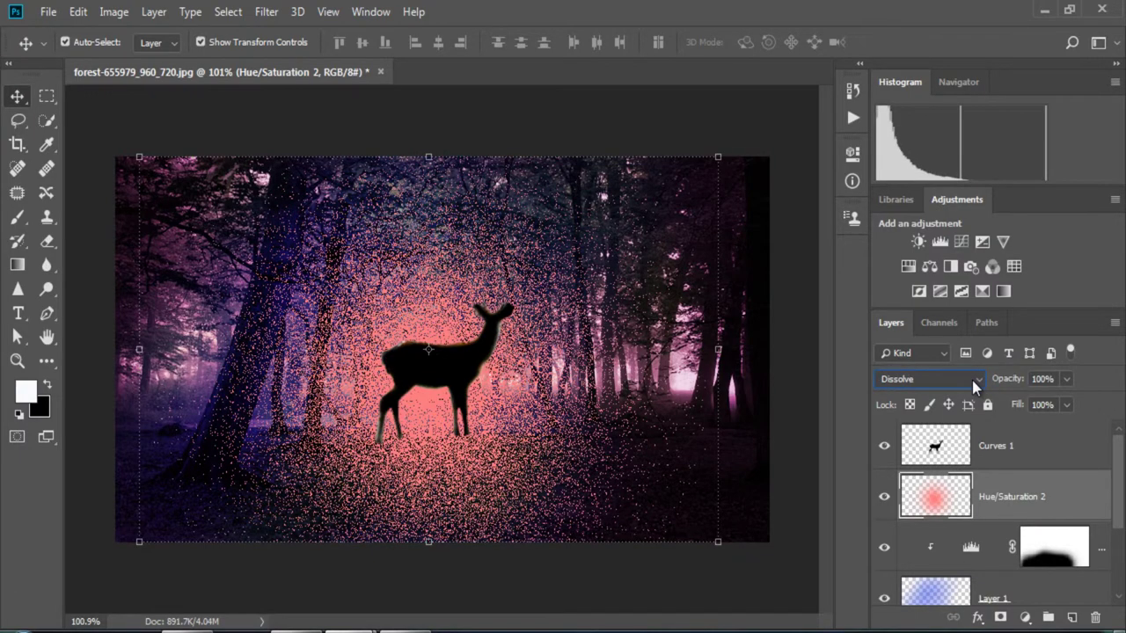
left_click(972, 380)
left_click(932, 112)
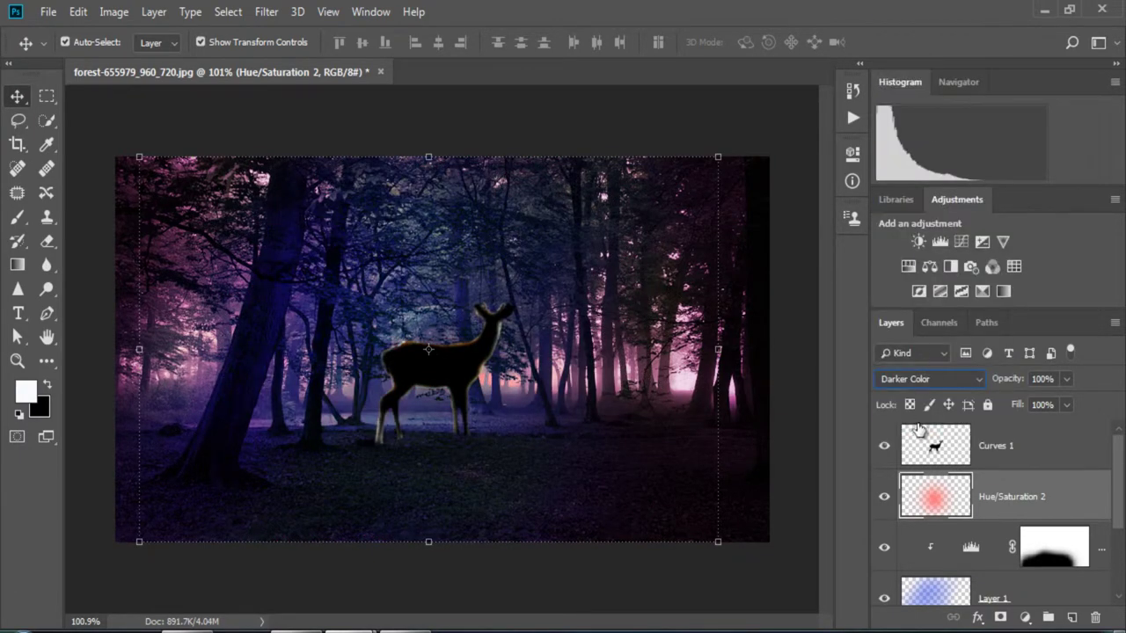
key("Down")
key("Down")
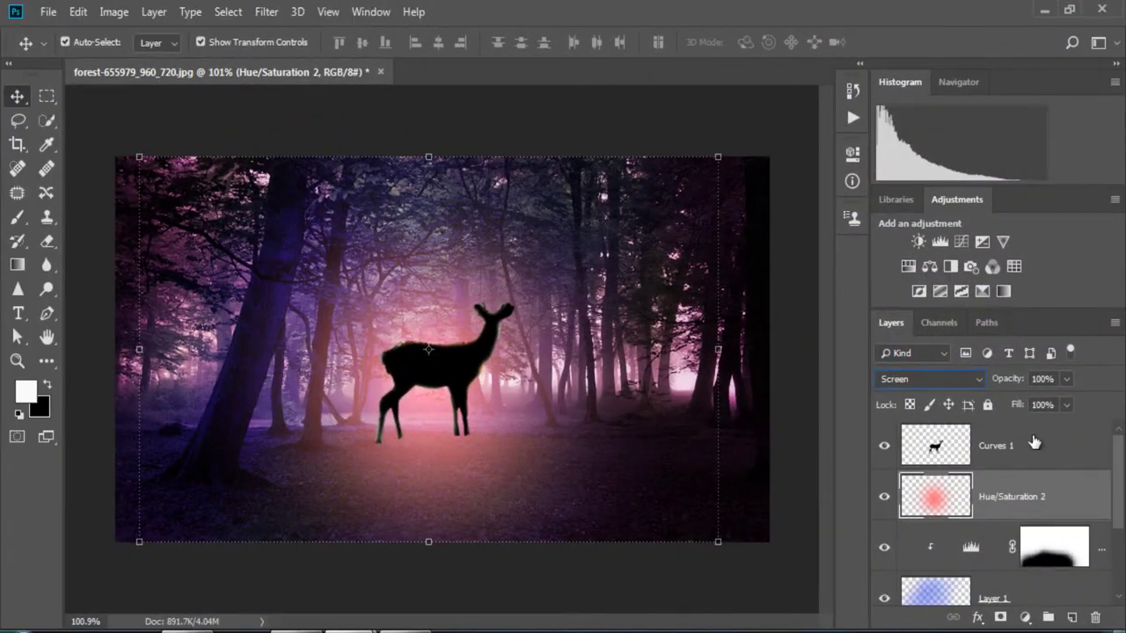
Apply Color Balance midtones +73, +67, +100 to the glow for a magenta-pink cast.
right_click(1060, 499)
key("Escape")
left_click(1025, 618)
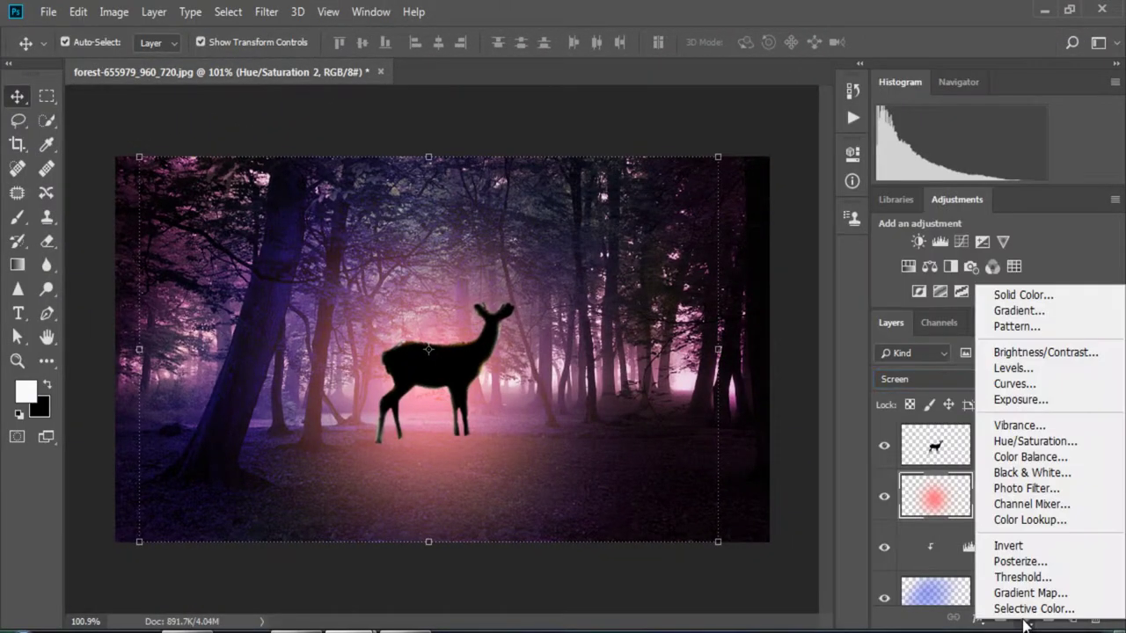
left_click(922, 619)
key("ctrl+b")
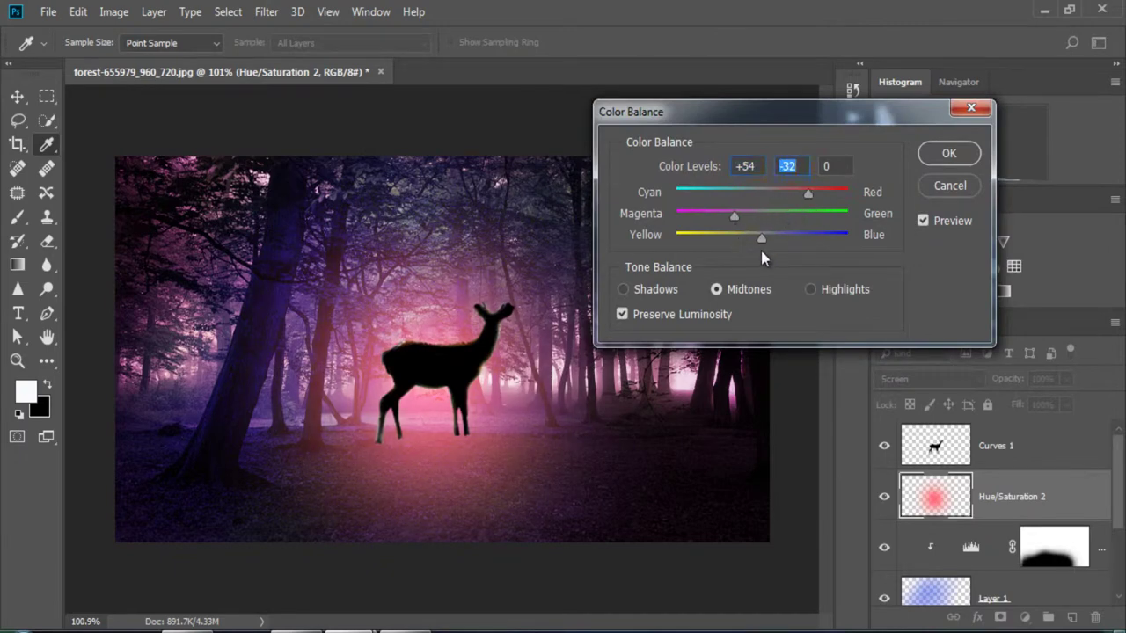
left_click_drag(823, 255, 856, 255)
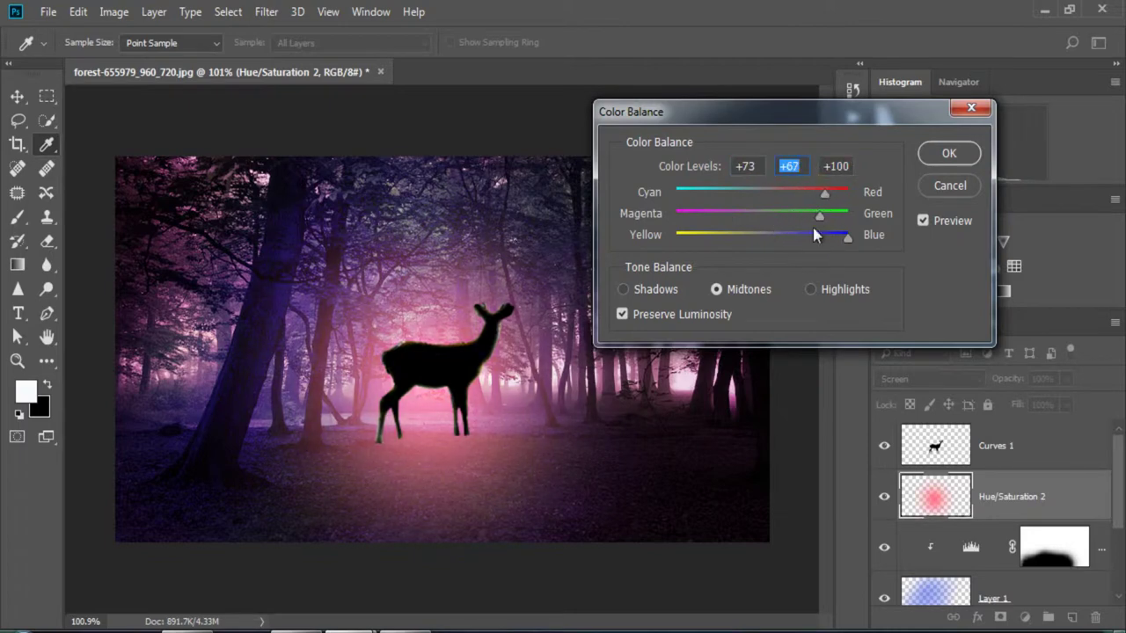
left_click(810, 289)
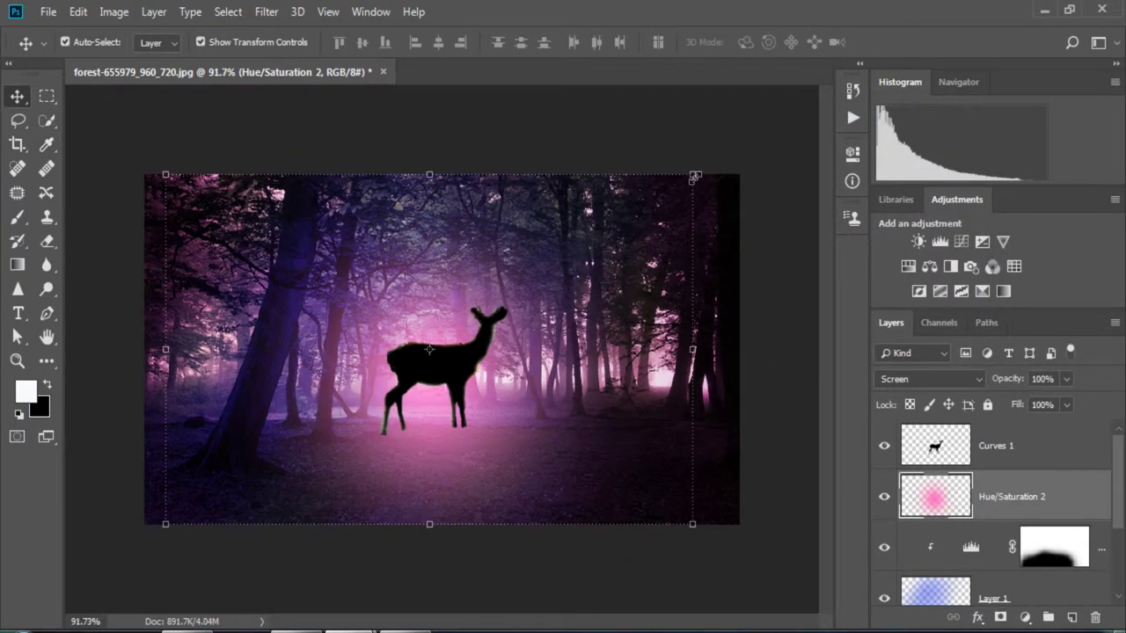
Rescale the Hue/Saturation 2 glow to about 79% and lower its opacity to 84%.
left_click(694, 176)
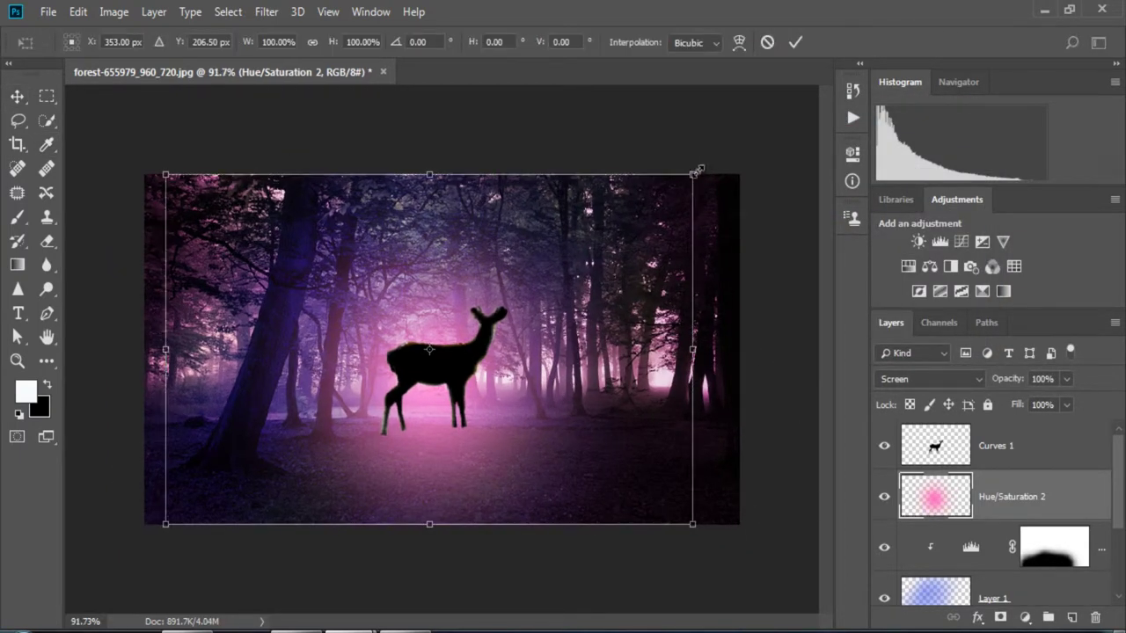
left_click_drag(695, 174, 772, 151)
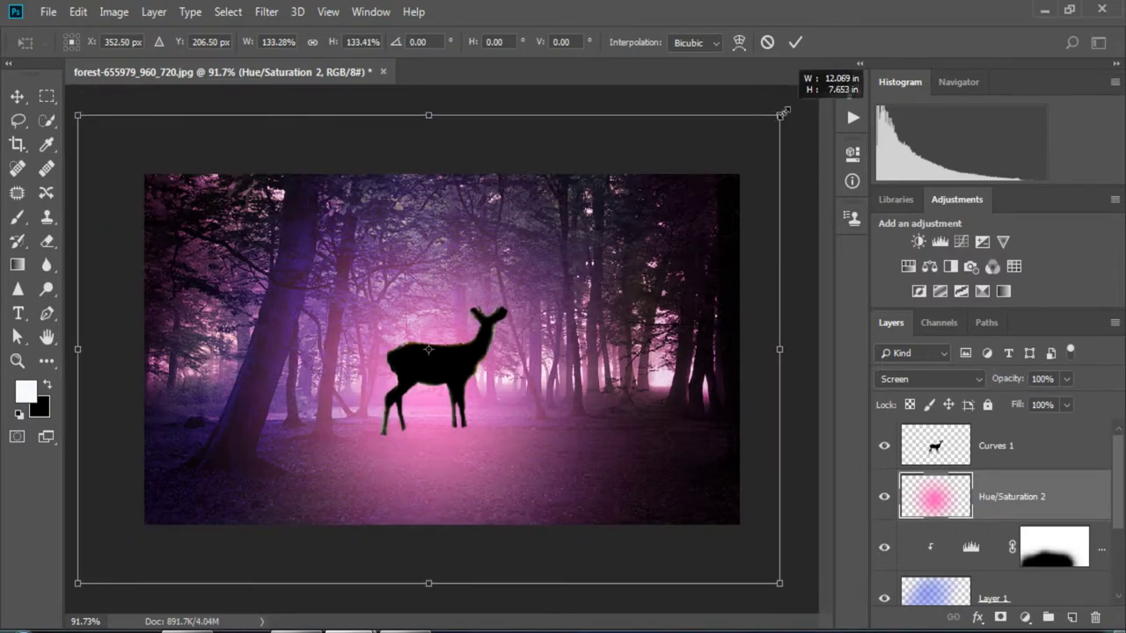
left_click(795, 41)
mouse_move(1014, 379)
left_mouse_down()
mouse_move(980, 384)
mouse_move(986, 400)
mouse_move(1003, 400)
left_mouse_up()
mouse_move(786, 113)
left_mouse_down()
mouse_move(728, 217)
mouse_move(741, 211)
left_mouse_up()
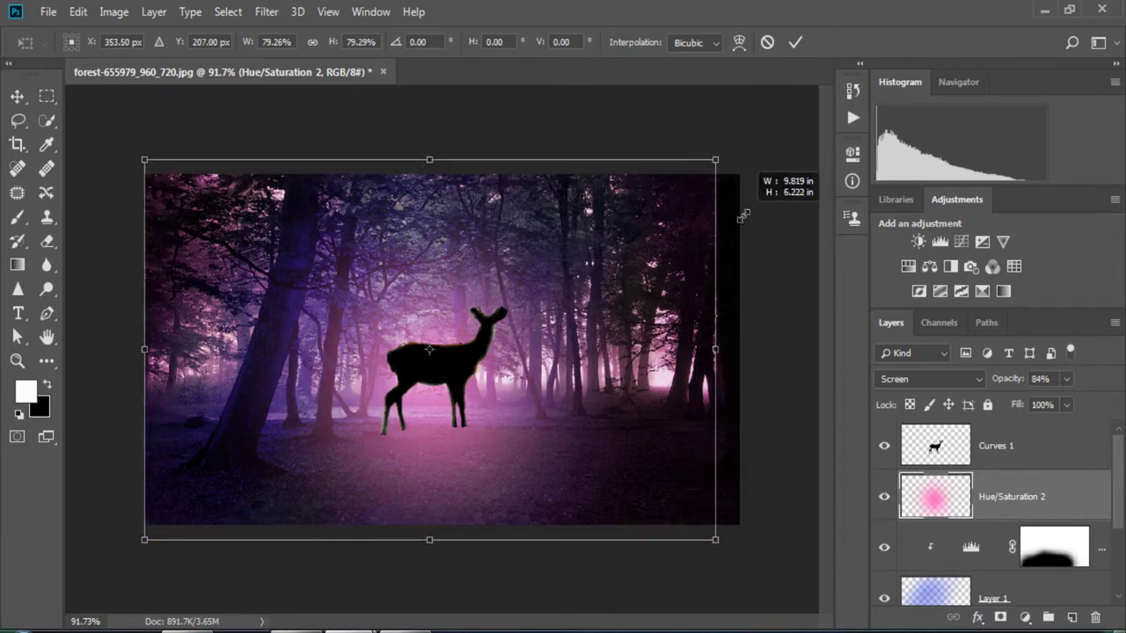
left_click(795, 41)
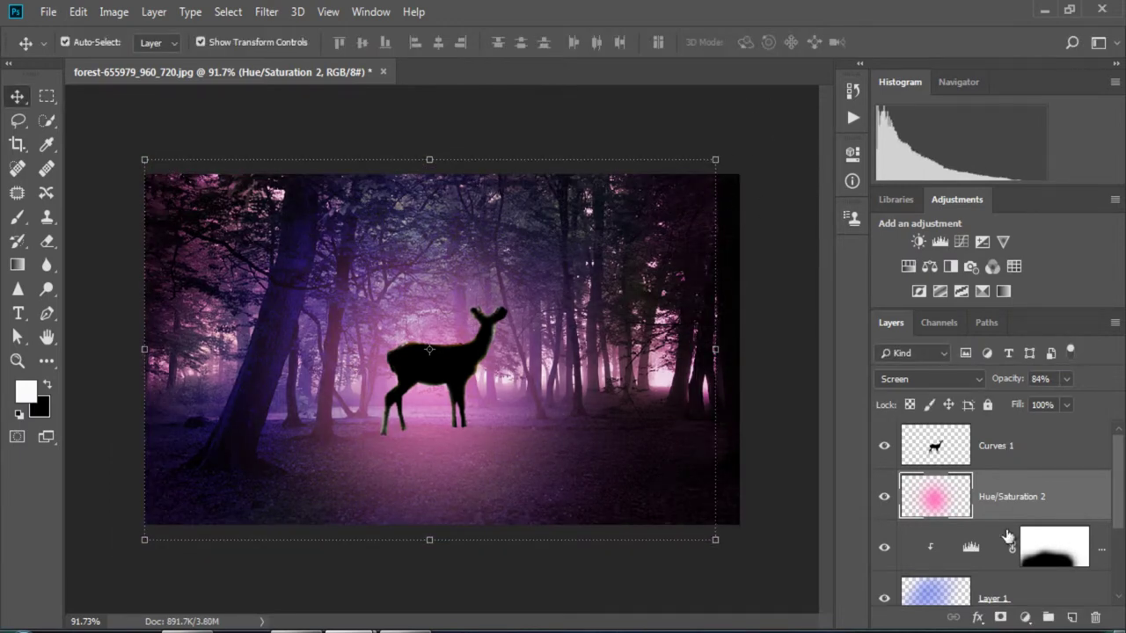
Add a white mask to the glow layer and softly darken the ground under the deer.
left_click(1000, 617)
left_click(17, 216)
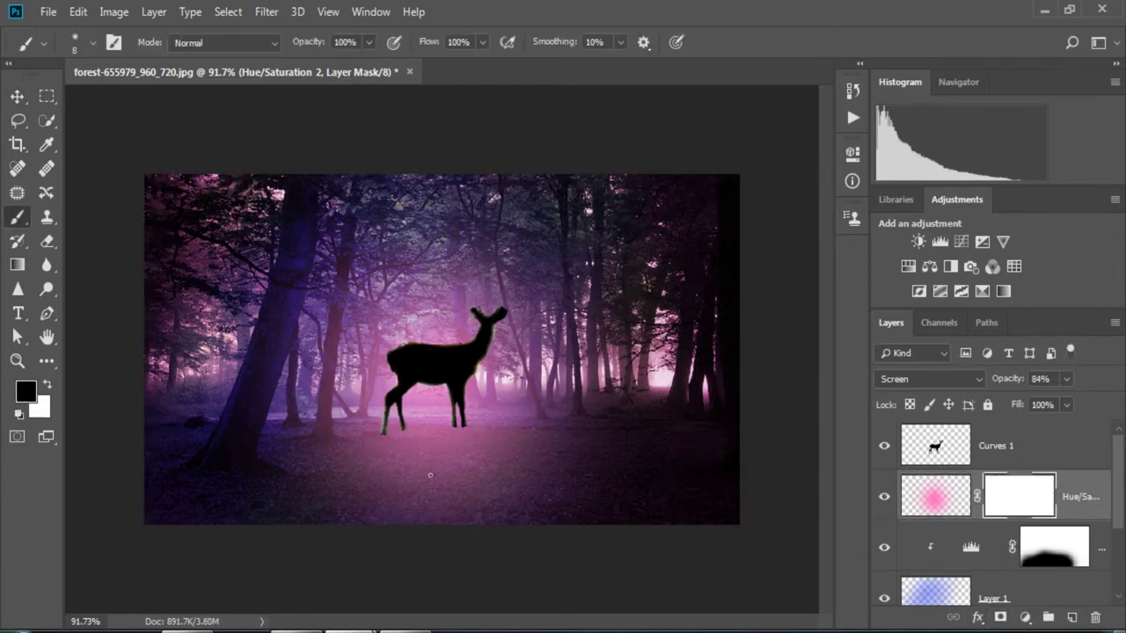
key("bracketright")
left_click_drag(447, 435, 417, 473)
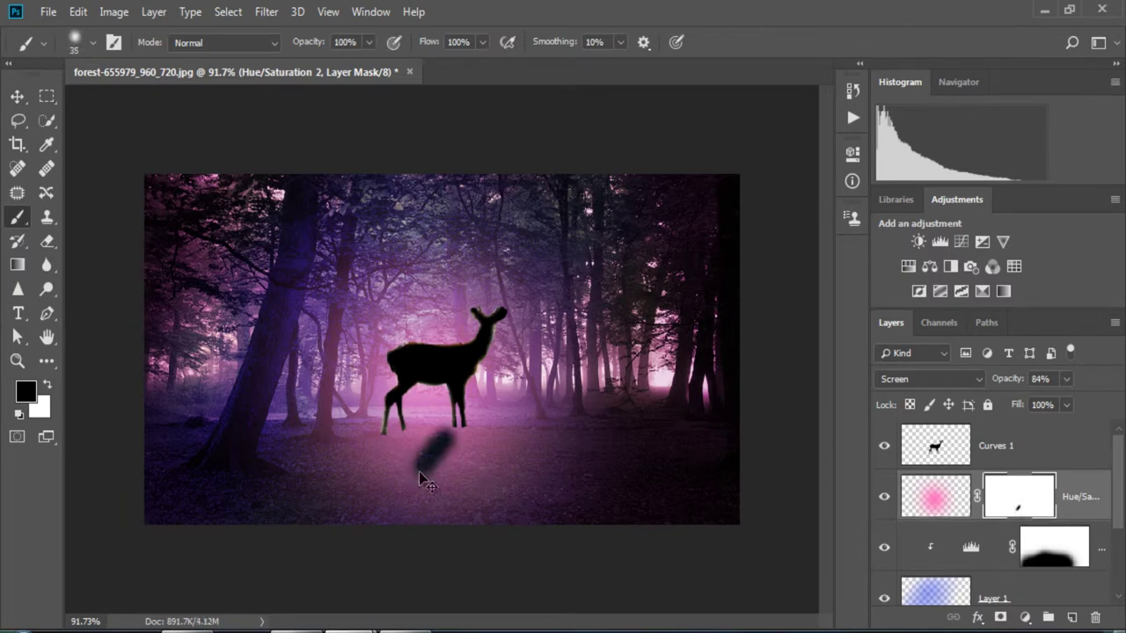
key("ctrl+z")
scroll(444, 348, "up", 2)
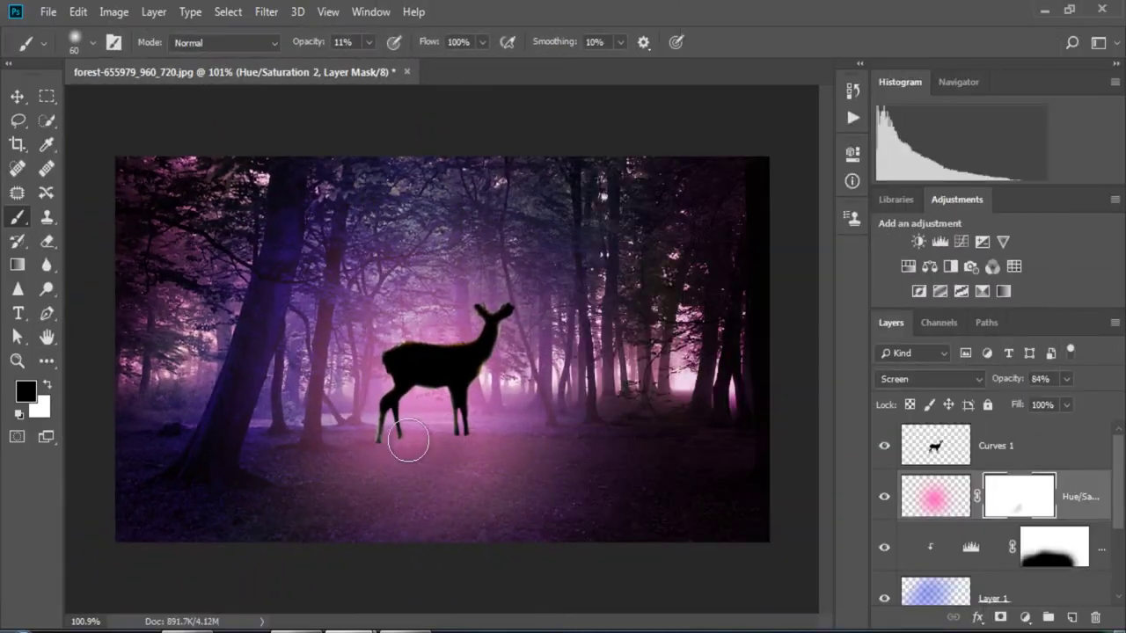
mouse_move(408, 441)
left_mouse_down()
mouse_move(434, 463)
mouse_move(362, 465)
mouse_move(417, 469)
mouse_move(376, 447)
mouse_move(460, 428)
mouse_move(443, 449)
left_mouse_up()
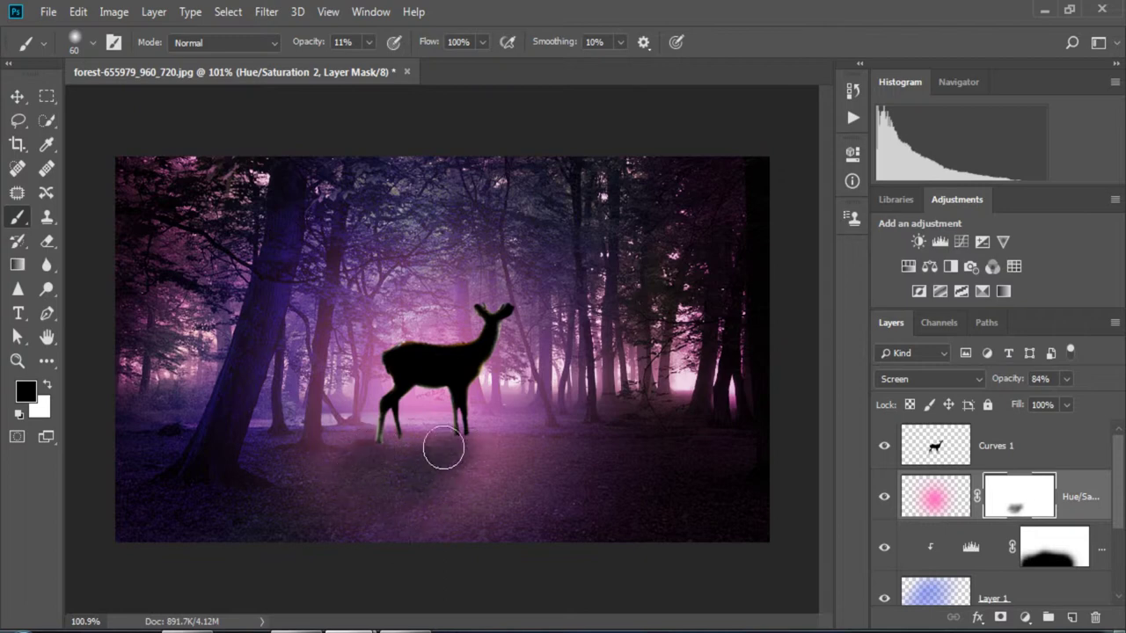
Deepen the soft shadow beneath the deer's legs with a resized brush.
scroll(440, 466, "up", 3)
key("bracketleft")
key("bracketleft")
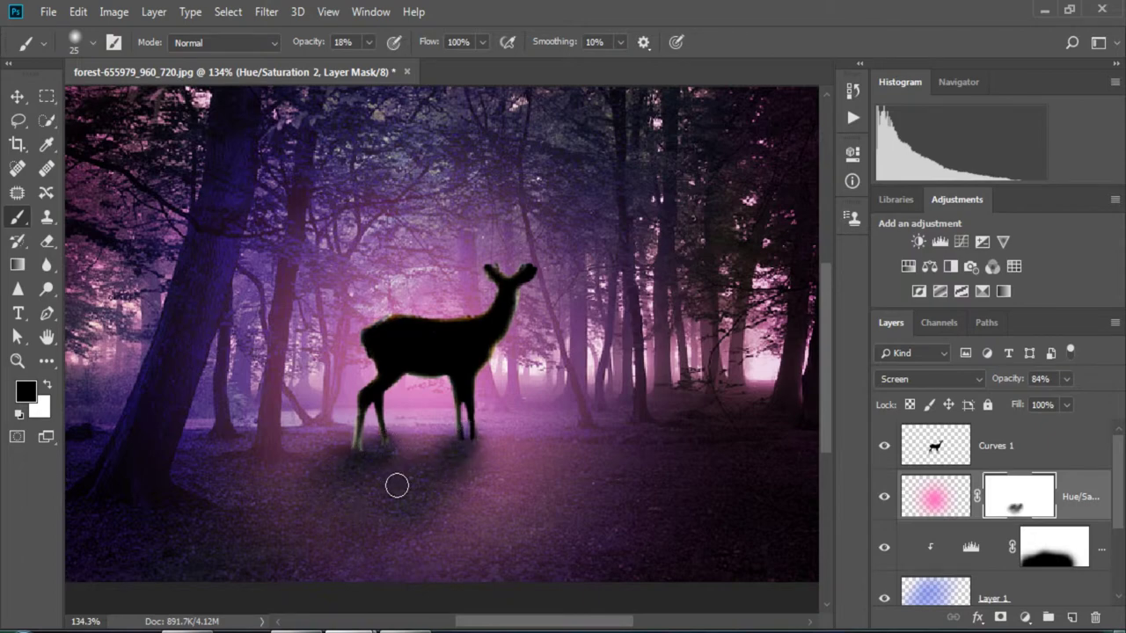
scroll(397, 485, "down", 1)
scroll(396, 485, "down", 1)
scroll(397, 485, "down", 1)
scroll(398, 487, "down", 1)
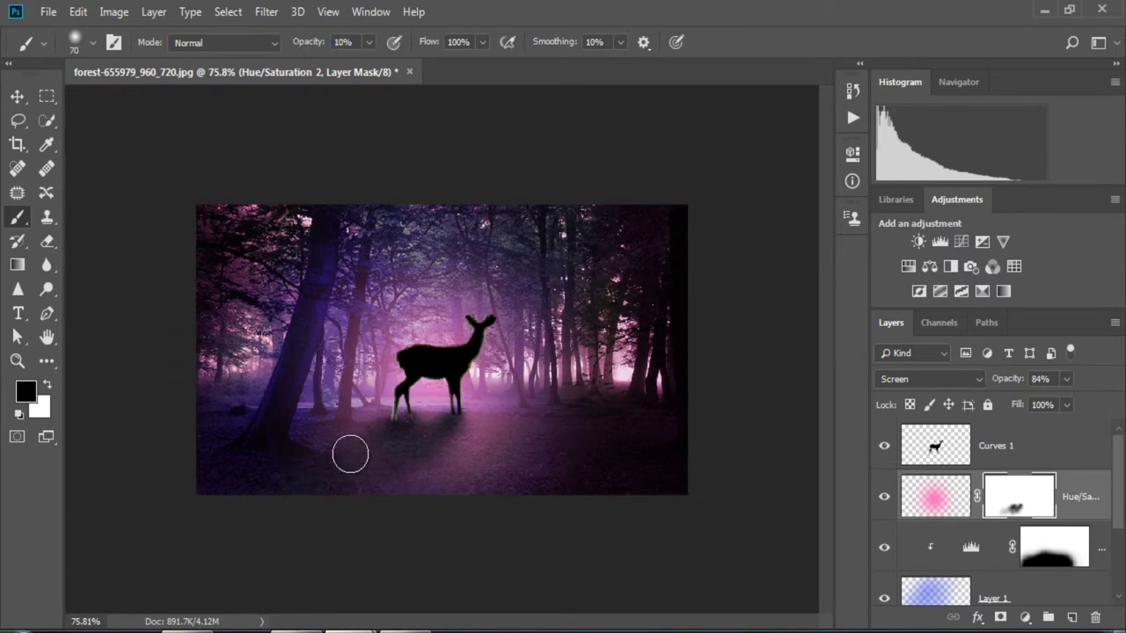
key("bracketright")
key("bracketright")
key("bracketright")
mouse_move(437, 495)
left_mouse_down()
mouse_move(481, 448)
mouse_move(377, 477)
left_mouse_up()
scroll(417, 452, "up", 1)
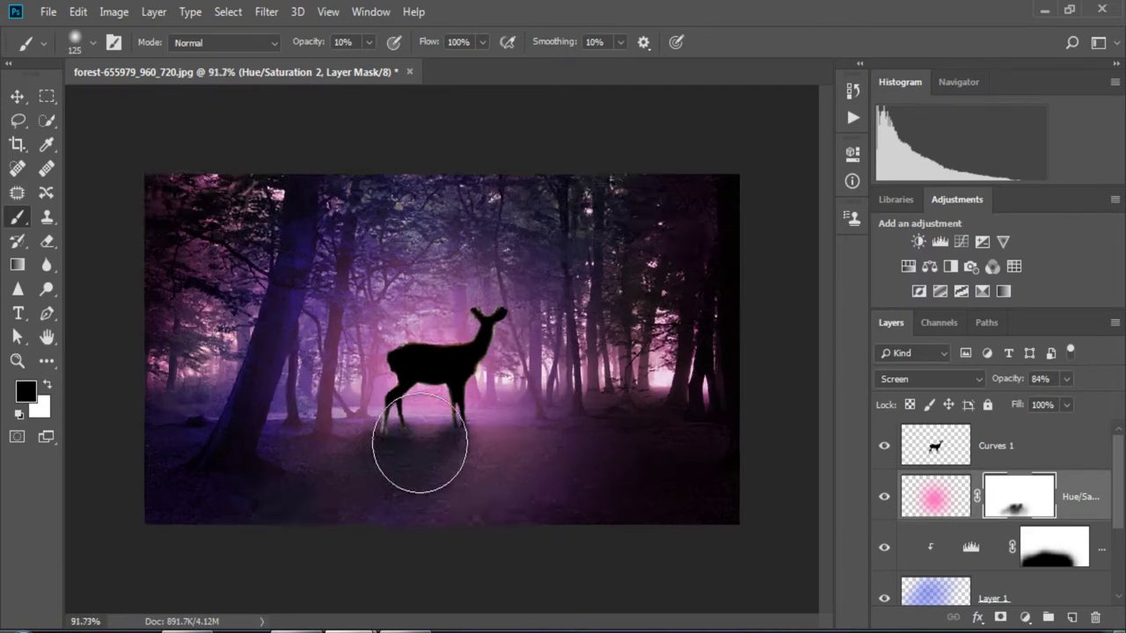
scroll(432, 455, "up", 1)
key("bracketleft")
key("bracketleft")
key("bracketleft")
scroll(452, 513, "down", 1)
scroll(520, 508, "down", 1)
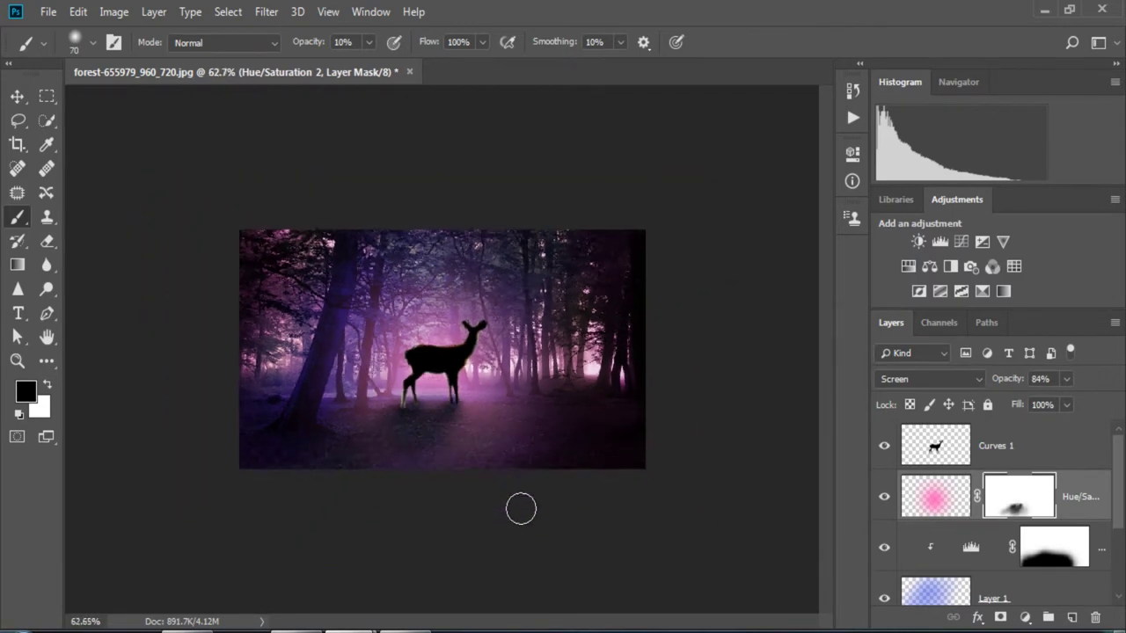
scroll(520, 507, "down", 1)
scroll(520, 508, "up", 2)
Stamp all visible layers into a merged Layer 2 above Curves 1.
left_click(1012, 462)
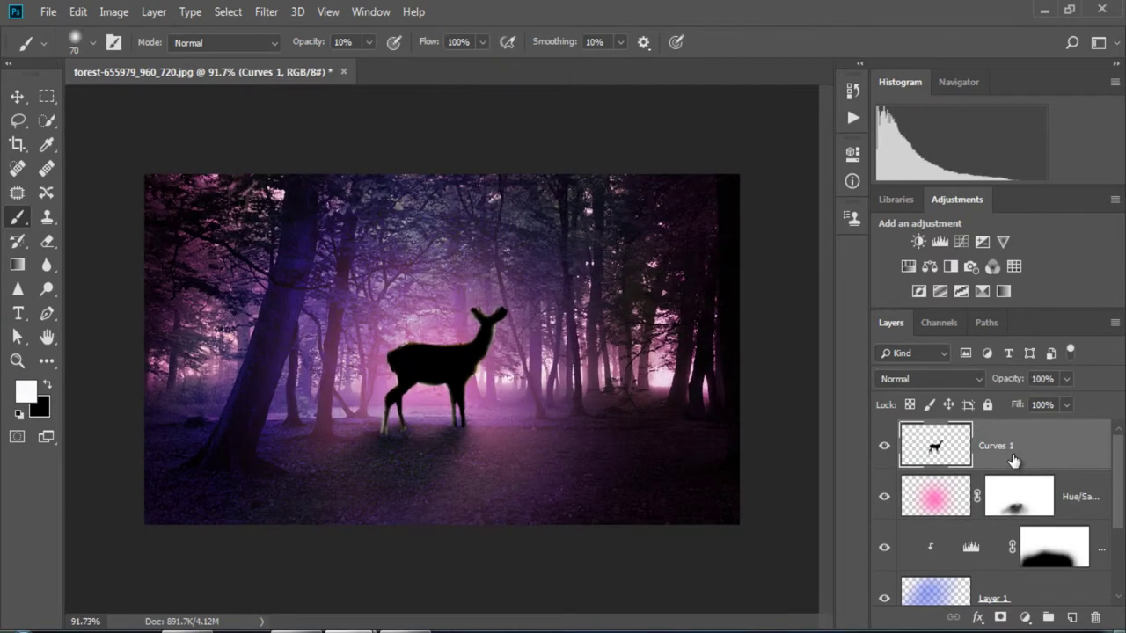
key("ctrl+shift+alt+e")
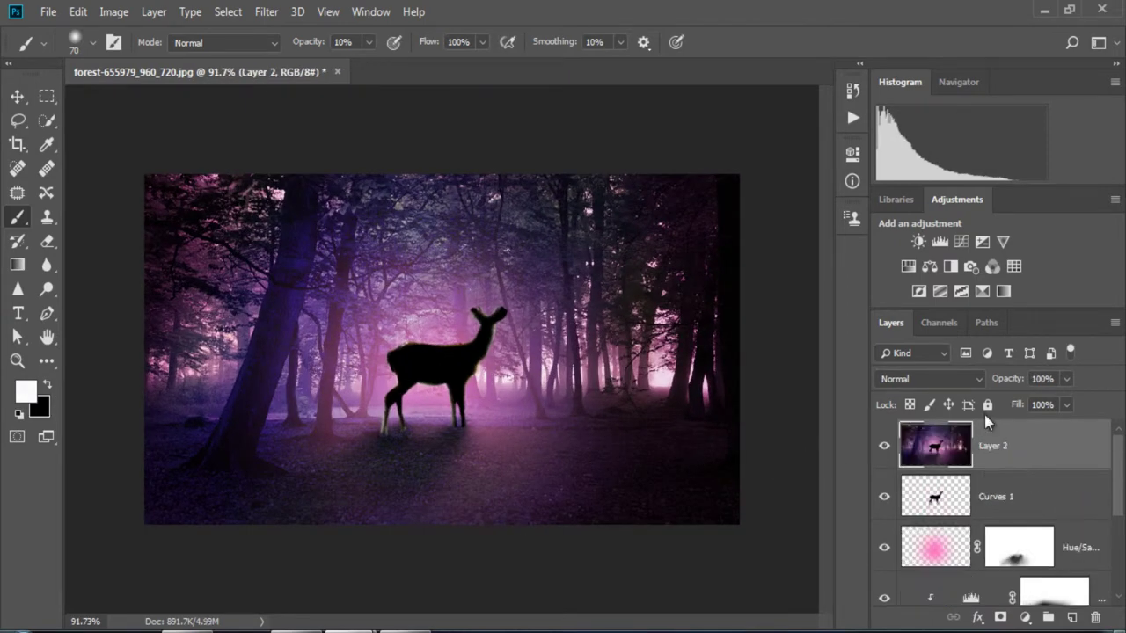
scroll(539, 372, "up", 1)
Trial a Neutral Density Gradient Map with a red stop, then cancel and delete it.
left_click(1025, 618)
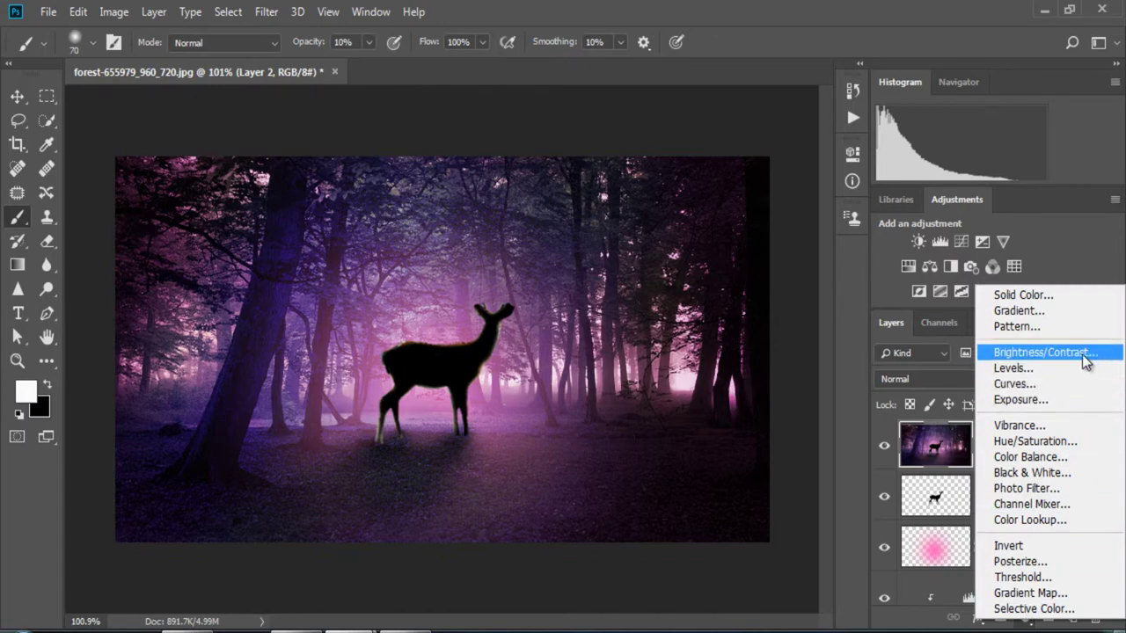
left_click(1090, 593)
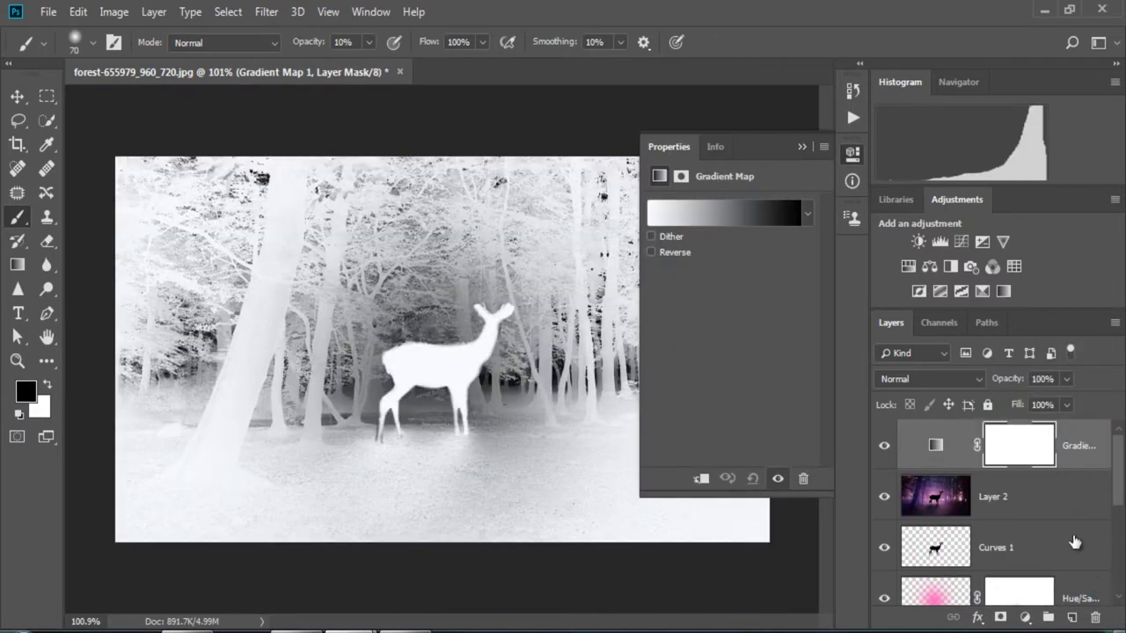
left_click(758, 205)
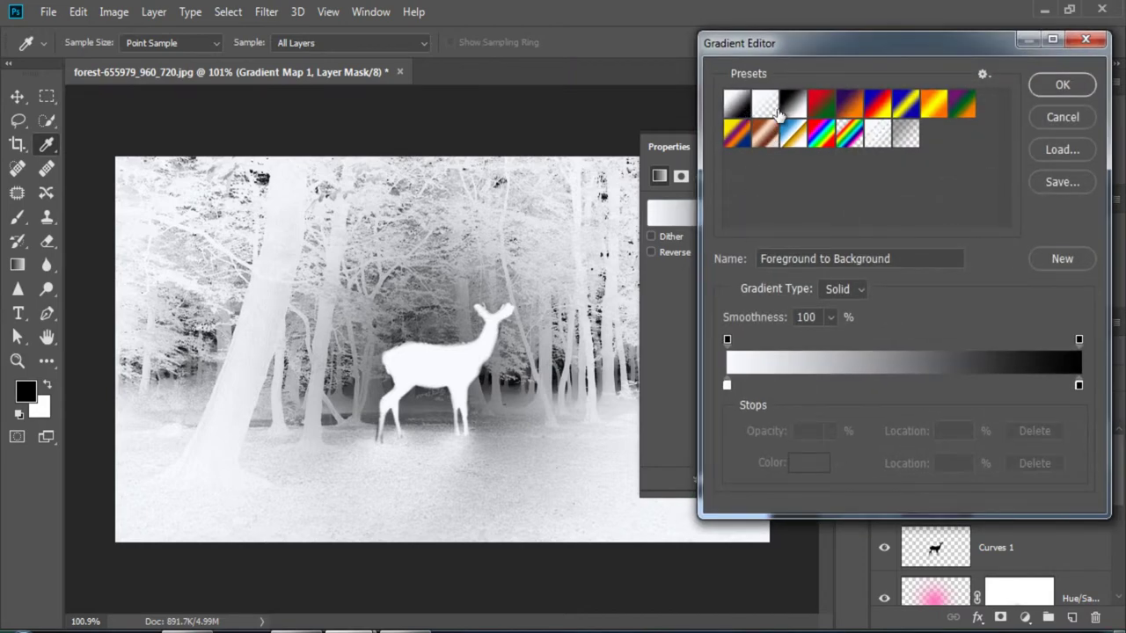
left_click(895, 139)
left_click(726, 385)
left_click(808, 463)
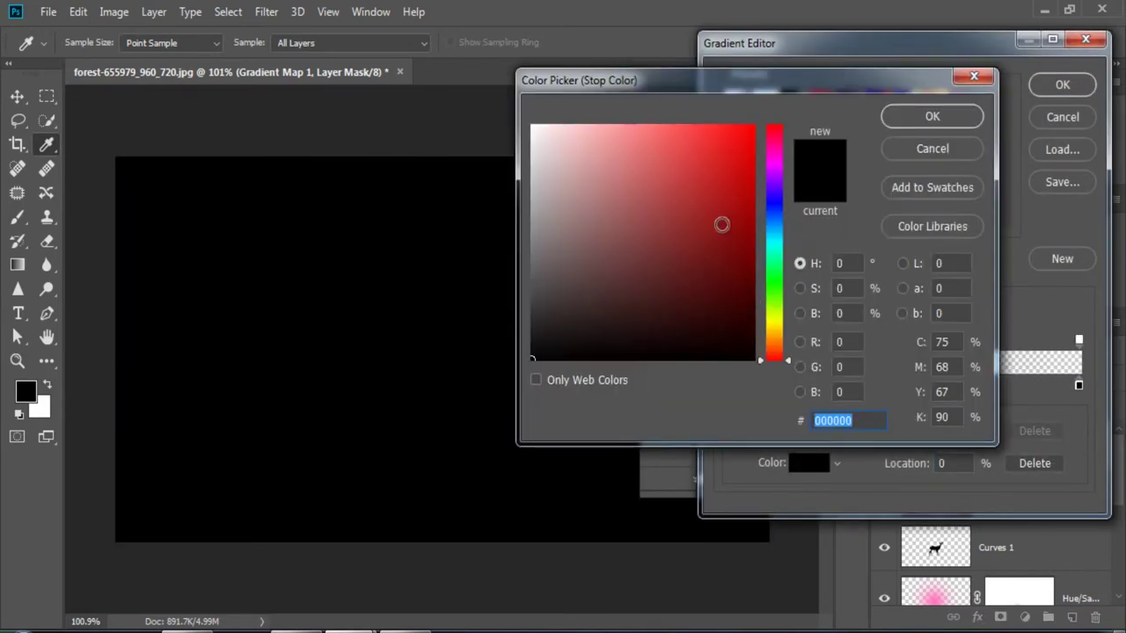
left_click(745, 140)
left_click(928, 149)
left_click(1064, 117)
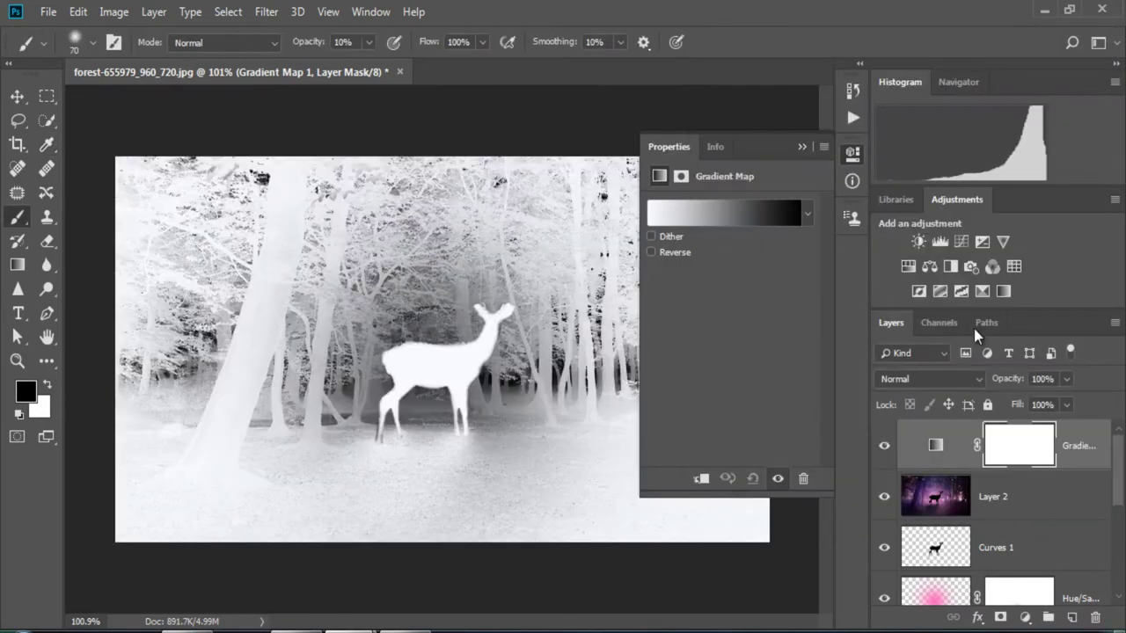
left_click(805, 475)
key("Return")
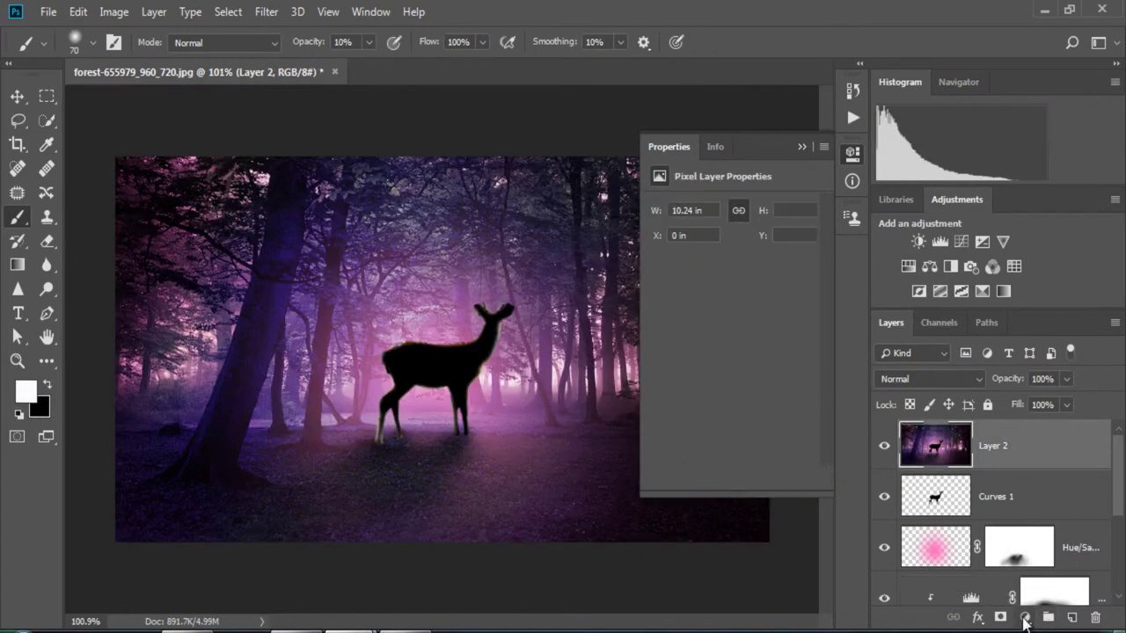
Add a Linear Gradient Fill layer using the Neutral Density preset.
left_click(1025, 618)
left_click(1002, 308)
left_click(769, 205)
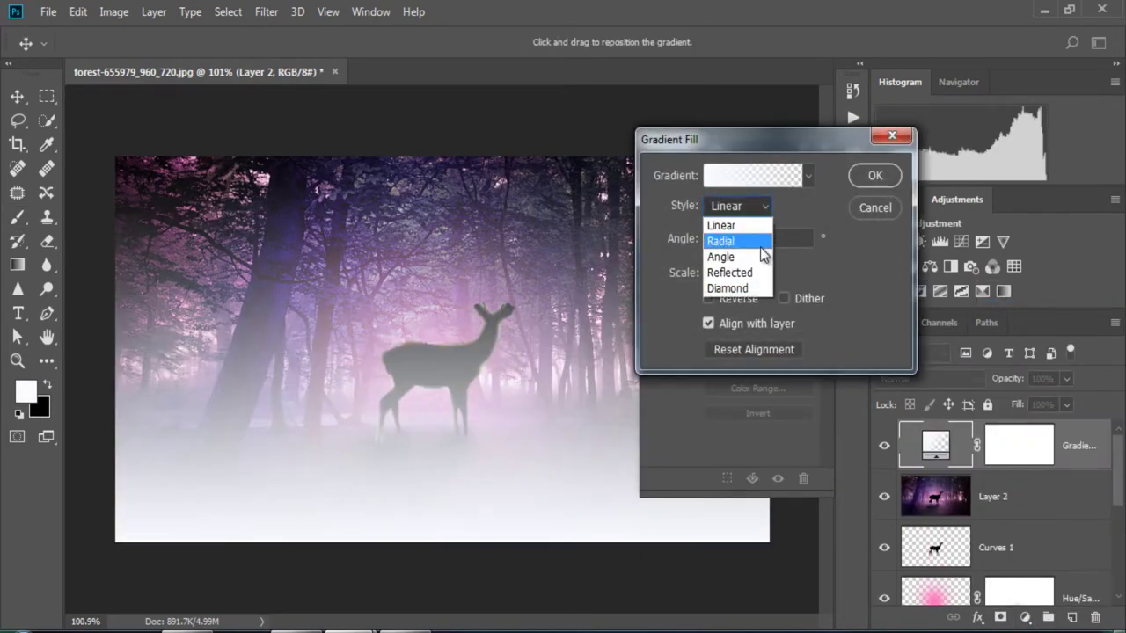
left_click(739, 226)
left_click(751, 175)
left_click(747, 112)
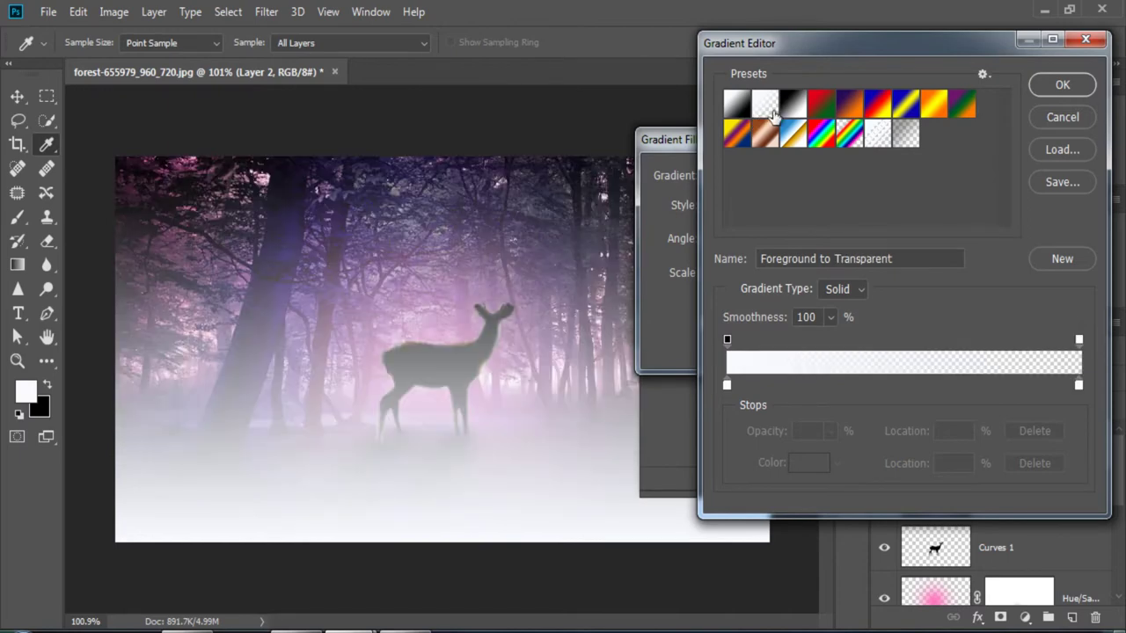
left_click(905, 137)
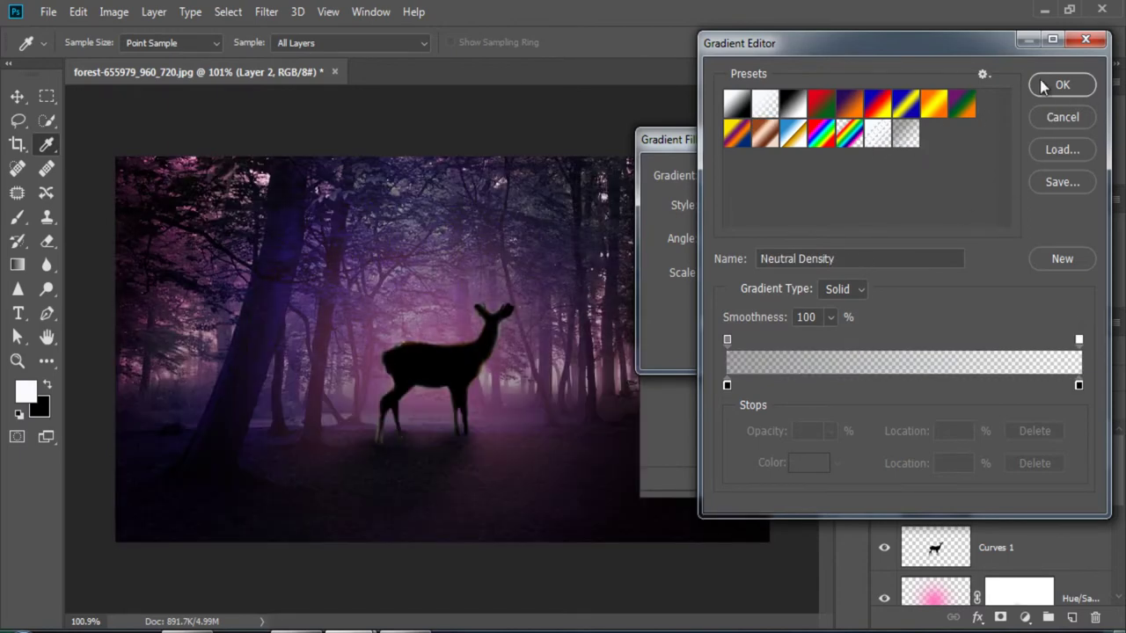
left_click(1042, 85)
Reposition the gradient over the image and raise its scale to 407%.
left_click(738, 206)
left_click(730, 242)
mouse_move(542, 447)
left_mouse_down()
mouse_move(546, 455)
mouse_move(547, 360)
left_mouse_up()
left_click(747, 272)
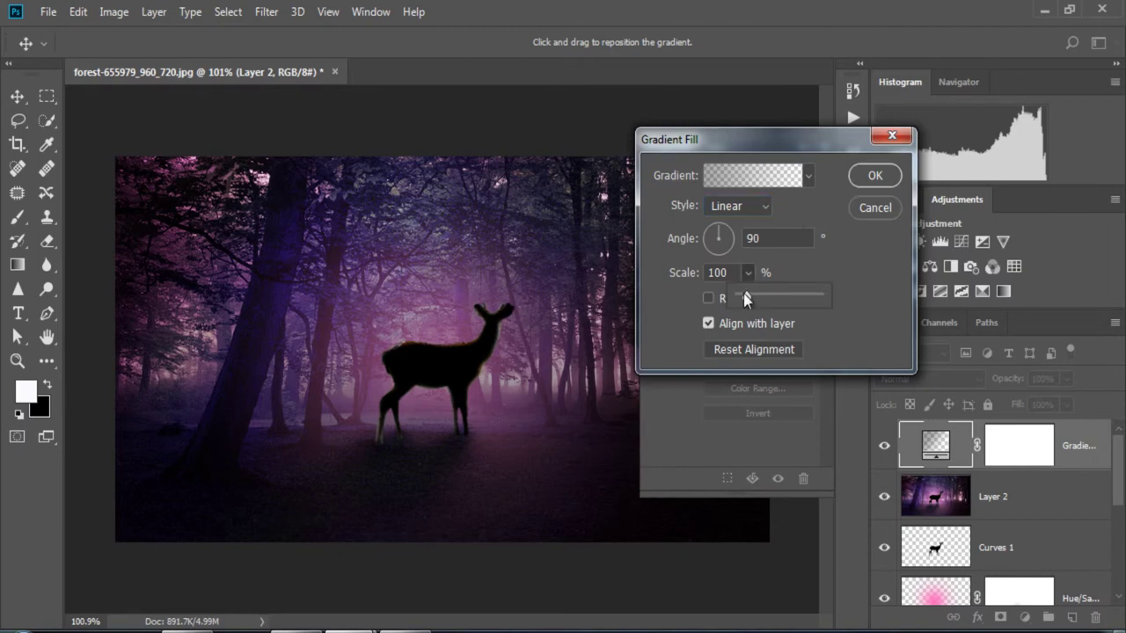
left_click_drag(769, 301, 793, 301)
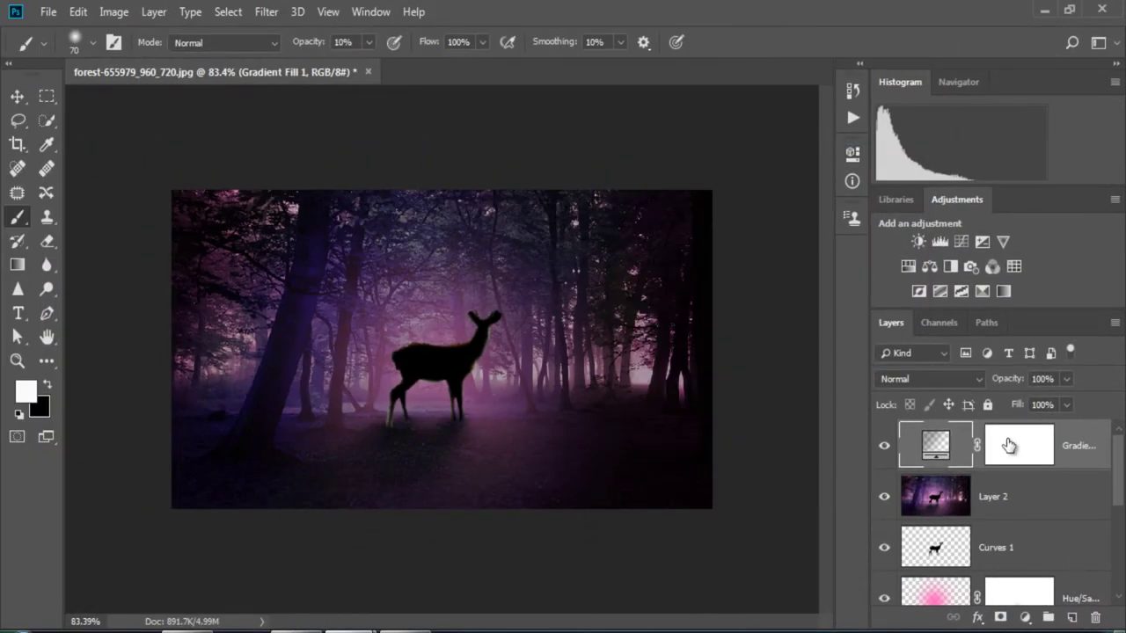
On the Gradient Fill mask, paint black at 7% opacity around the deer with a 200 brush.
left_click(1009, 446)
key("x")
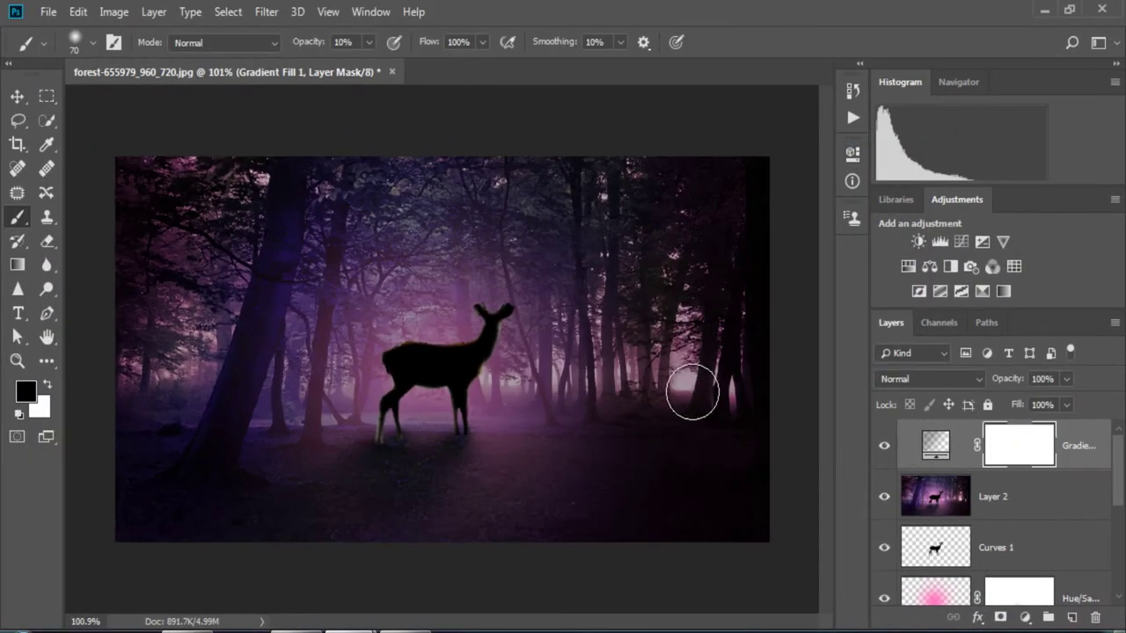
scroll(633, 404, "up", 3)
scroll(615, 427, "down", 2)
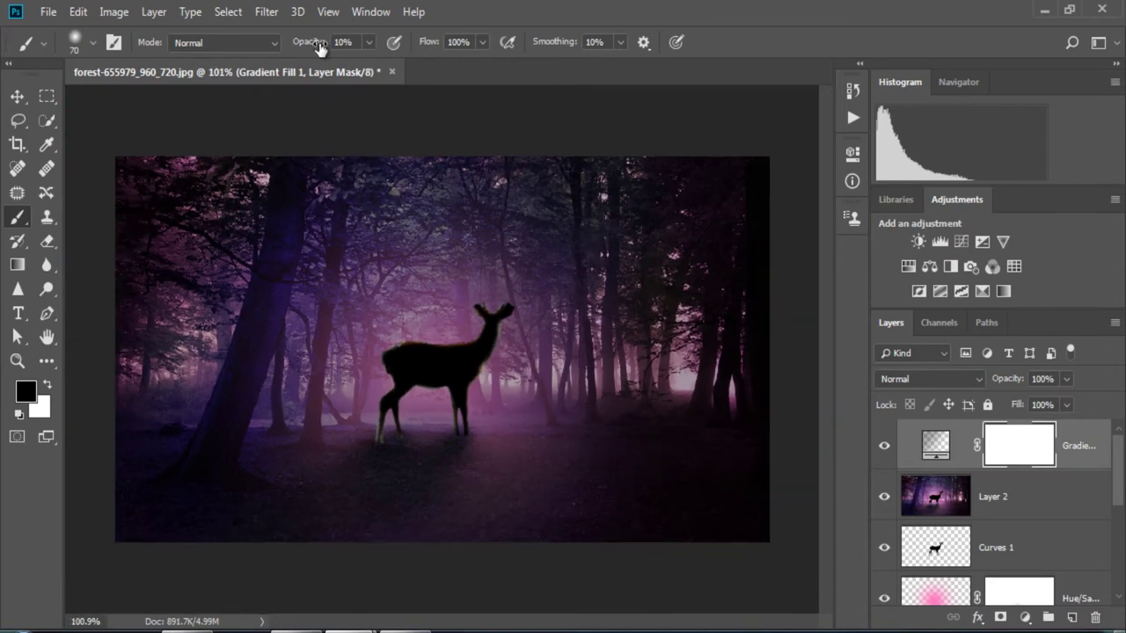
type("7")
key("bracketright")
key("bracketright")
key("bracketright")
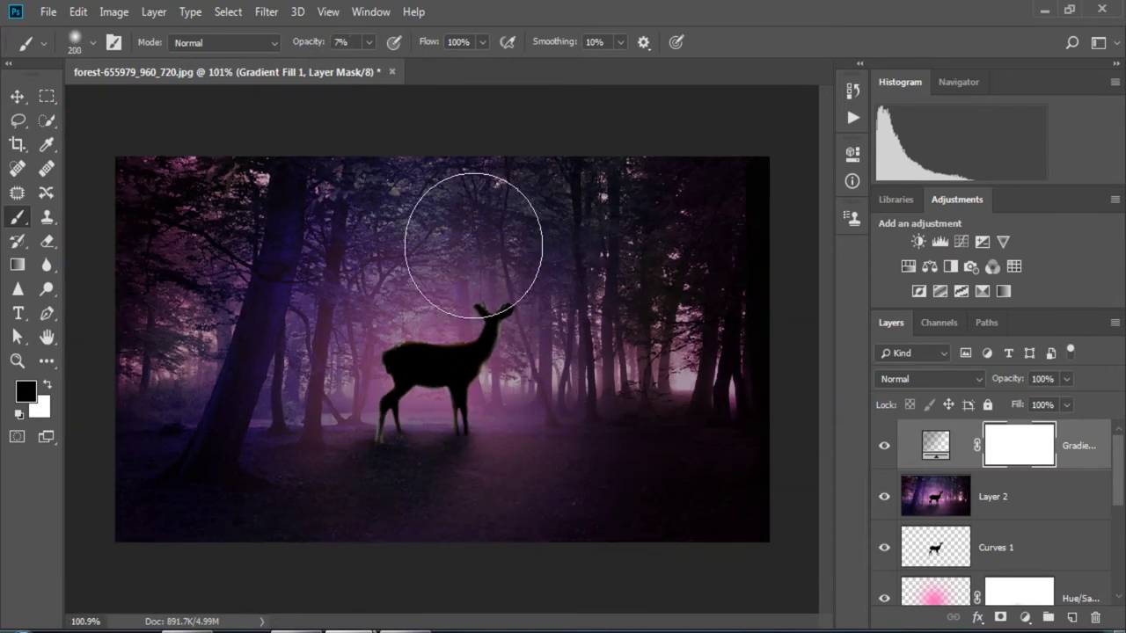
left_click_drag(472, 221, 331, 430)
Brighten the glowing centre with a 300 brush, raising opacity to 18%.
key("bracketright")
key("bracketright")
mouse_move(510, 314)
left_mouse_down()
mouse_move(485, 263)
mouse_move(146, 494)
mouse_move(483, 479)
mouse_move(578, 490)
mouse_move(583, 326)
mouse_move(296, 414)
mouse_move(417, 437)
mouse_move(631, 510)
mouse_move(508, 302)
mouse_move(296, 326)
mouse_move(343, 352)
mouse_move(560, 377)
mouse_move(443, 214)
left_mouse_up()
type("18")
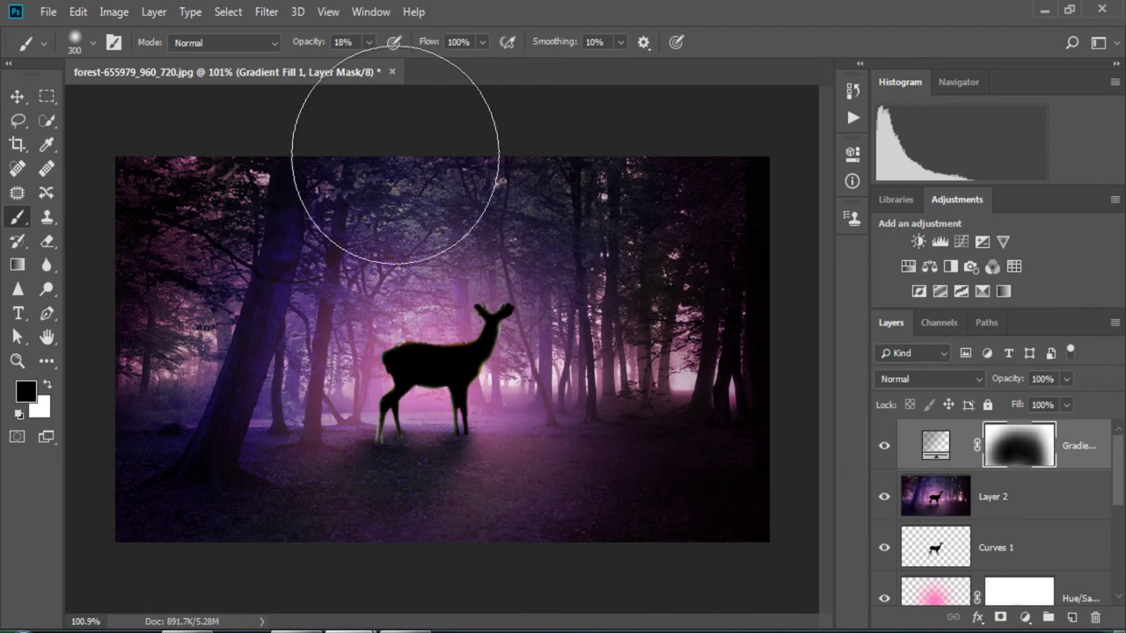
scroll(624, 377, "down", 1)
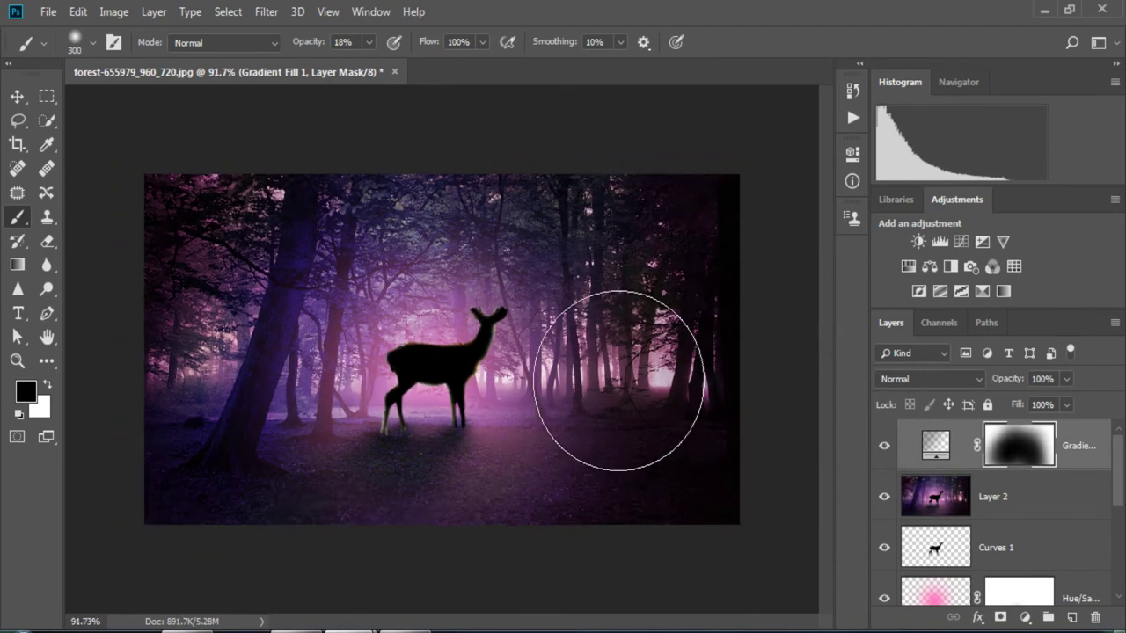
scroll(613, 378, "up", 1)
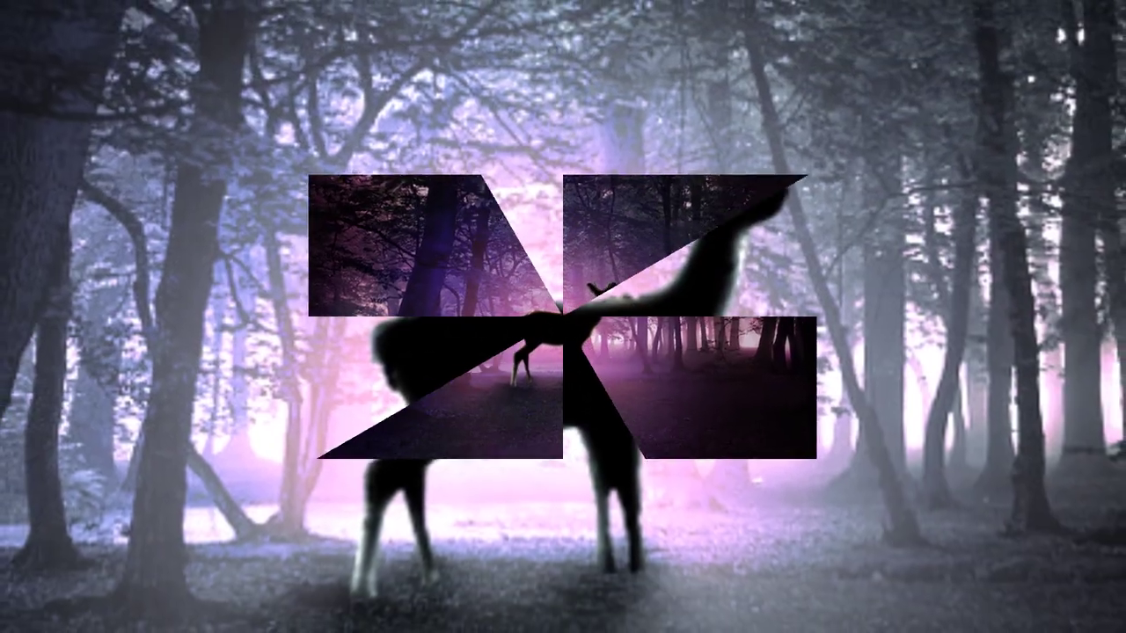